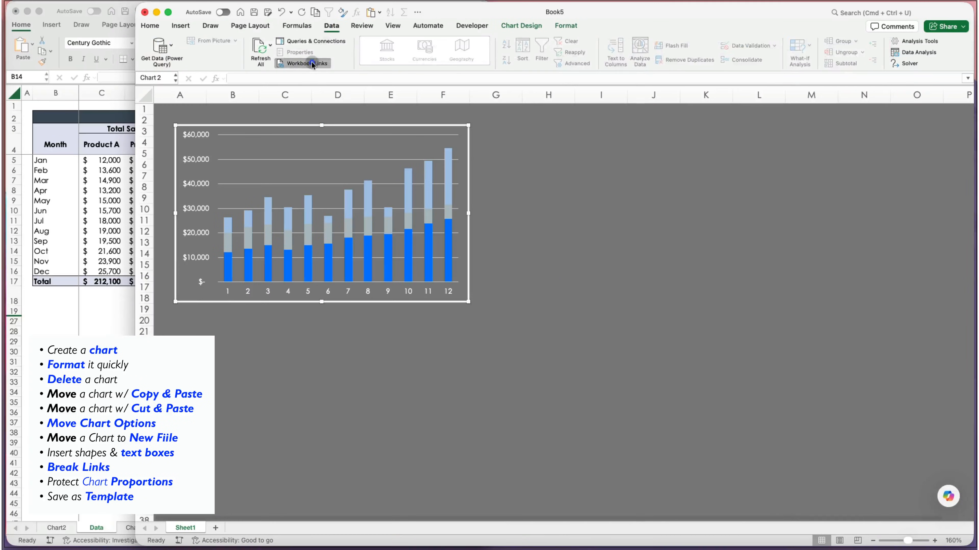
left_click(863, 188)
left_click(565, 231)
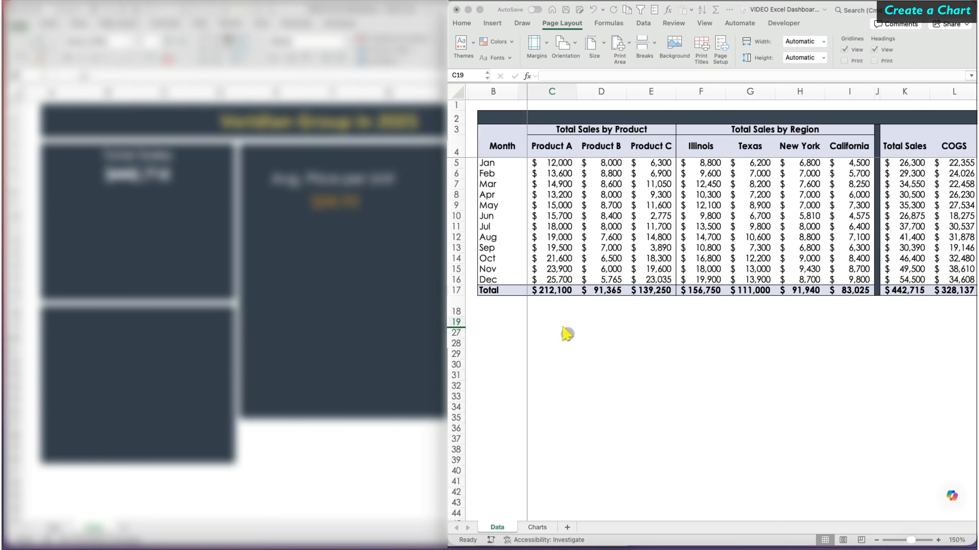
Step: Select the Product A to Product C headings with their totals in row 17, and review the recommended charts for them
left_click_drag(555, 150, 661, 159)
left_click_drag(570, 287, 655, 290)
left_click(493, 23)
left_click(660, 43)
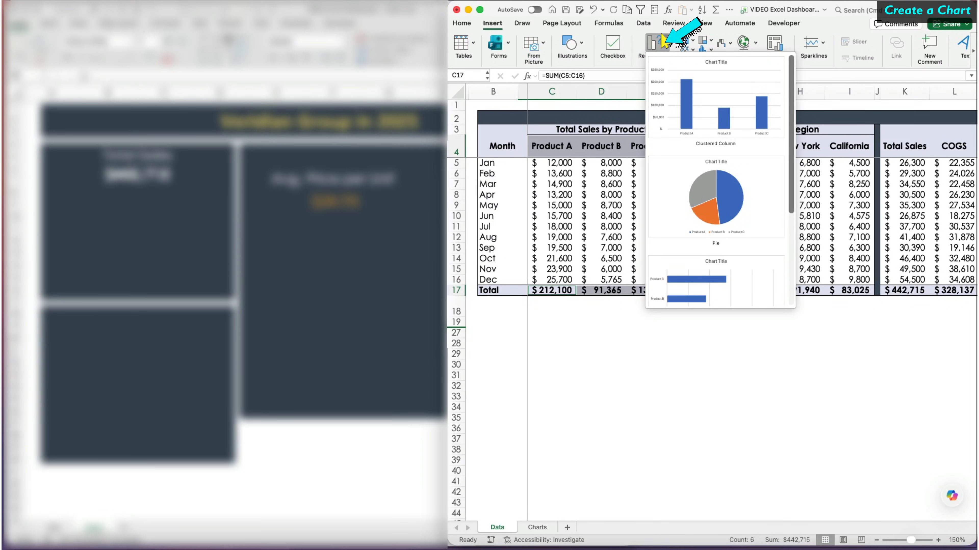
scroll(713, 244, "down", 4)
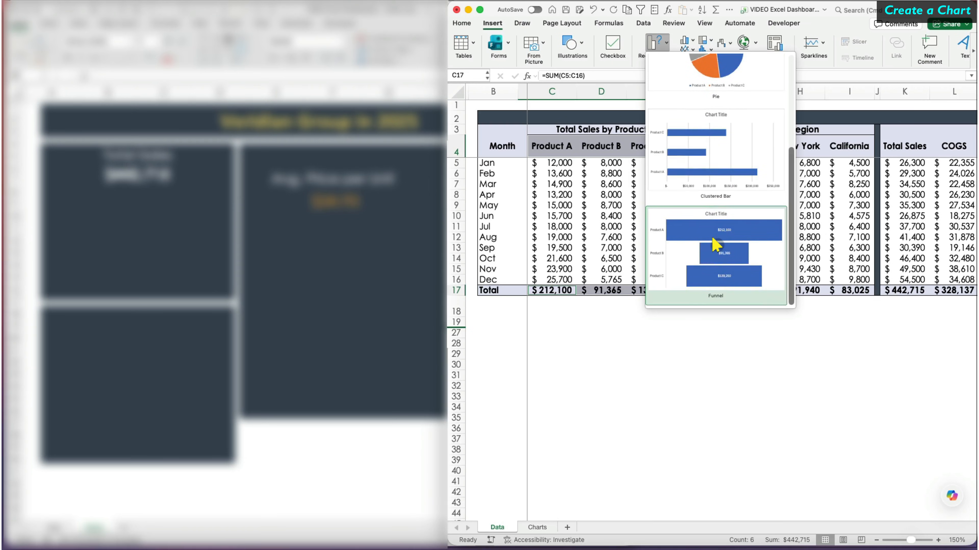
scroll(714, 231, "up", 4)
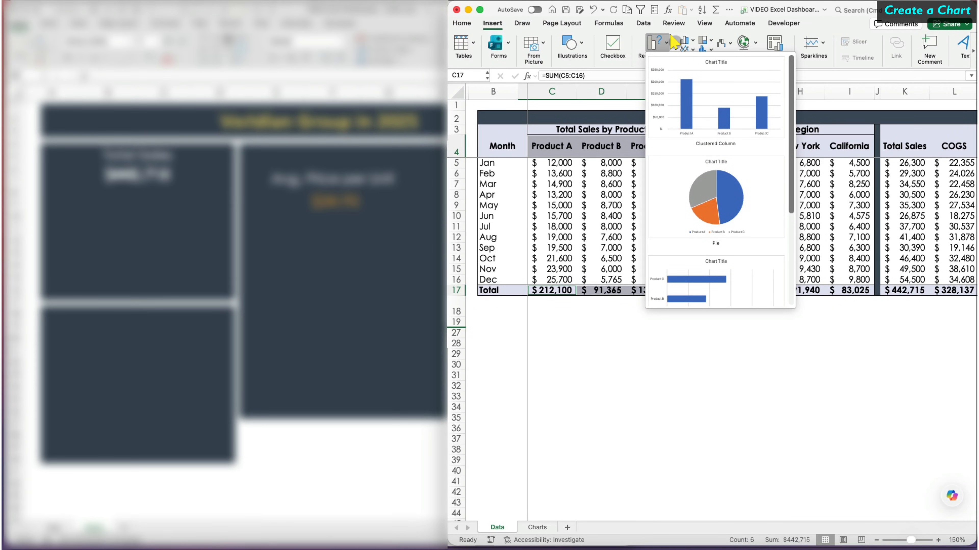
Step: Examine the available chart types, including column, bar, line, pie, hierarchy, statistical, scatter, waterfall and combo
left_click(675, 39)
left_click(688, 39)
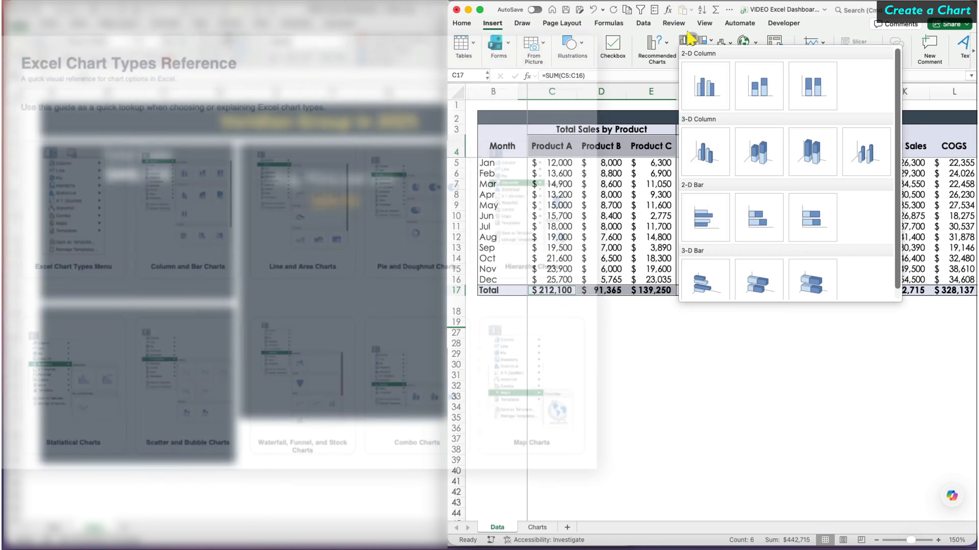
left_click(689, 38)
left_click(705, 37)
left_click(706, 38)
left_click(726, 40)
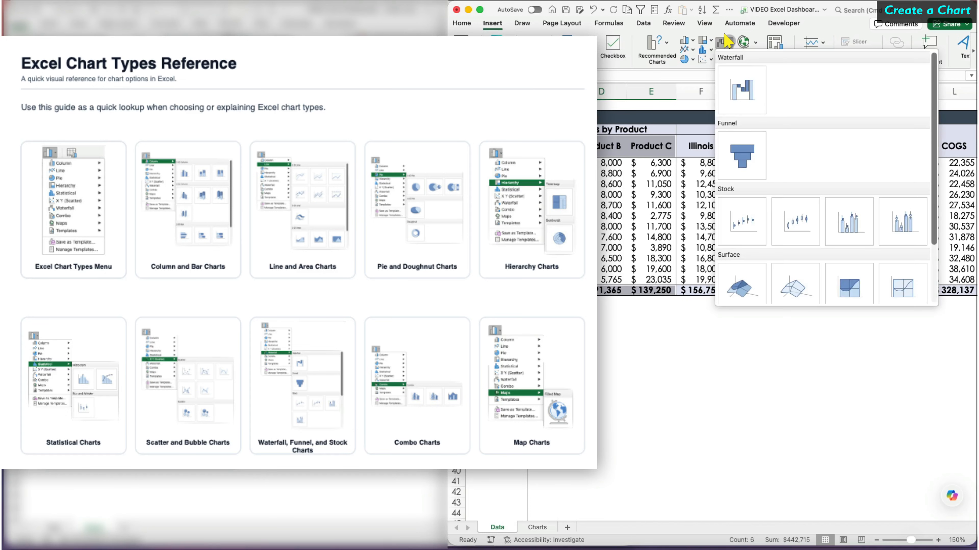
left_click(726, 40)
left_click(686, 48)
left_click(690, 50)
left_click(691, 58)
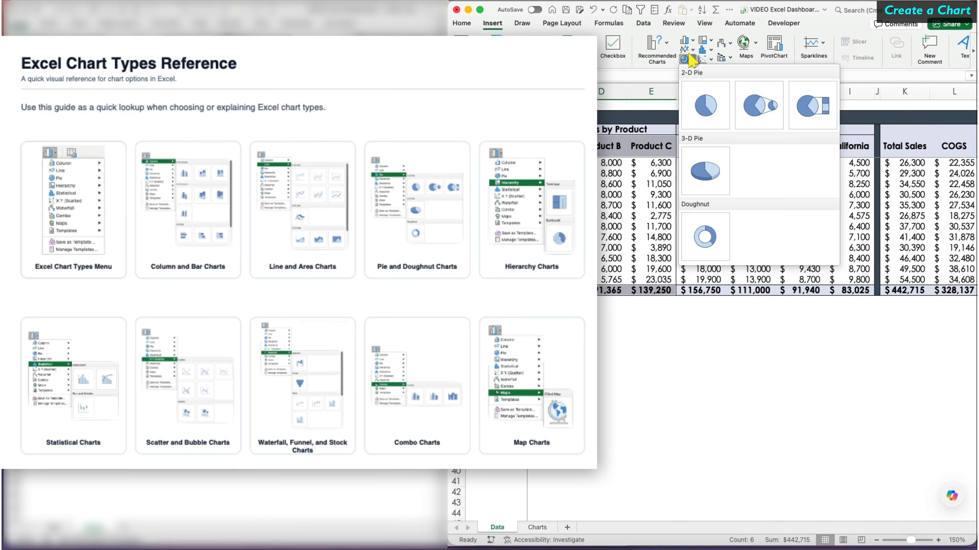
left_click(692, 59)
left_click(708, 60)
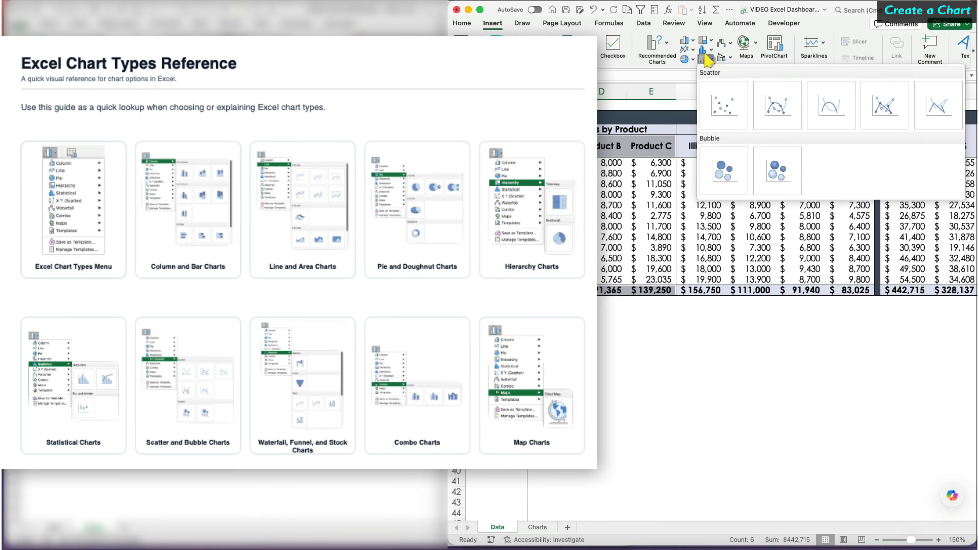
left_click(707, 57)
left_click(724, 54)
left_click(725, 52)
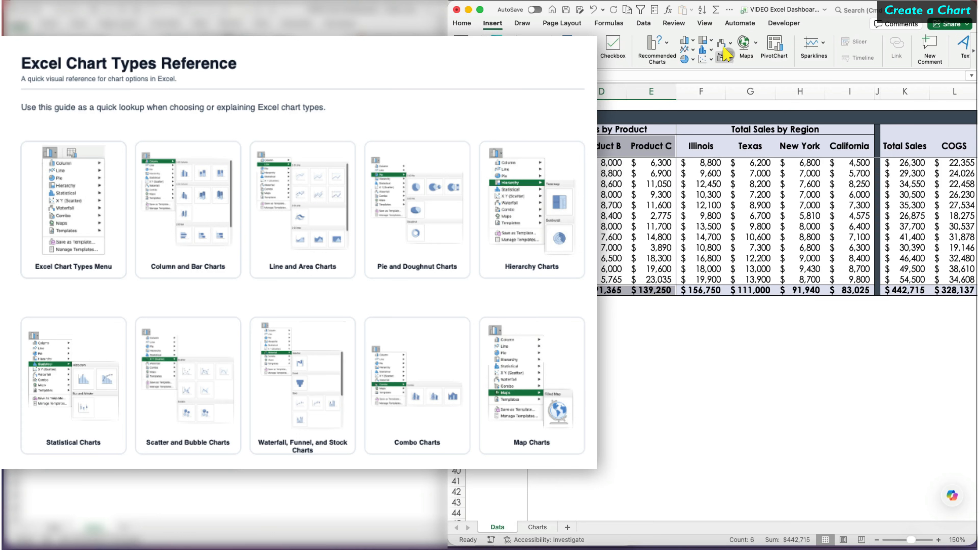
left_click(704, 50)
left_click(709, 49)
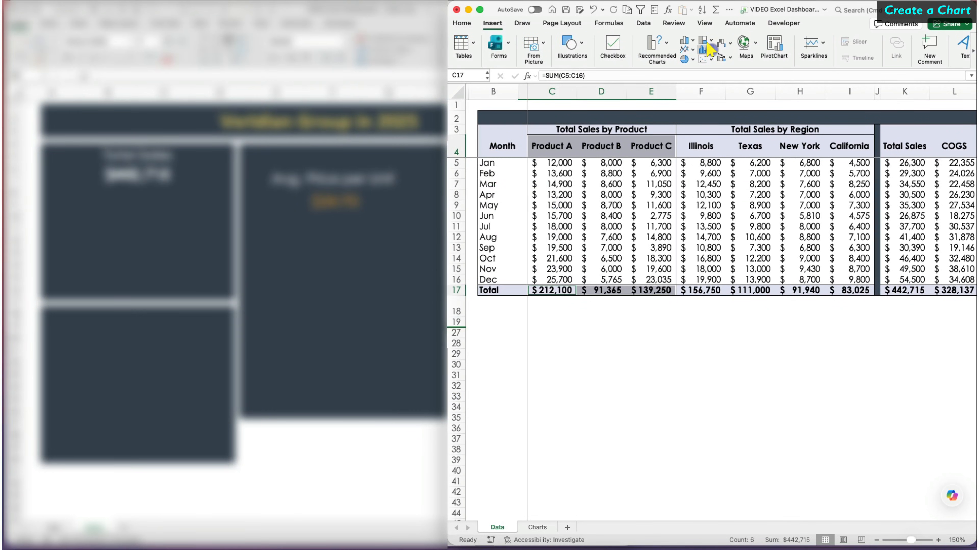
Step: Insert the recommended pie chart of the product totals and place it below the sales table
left_click(660, 39)
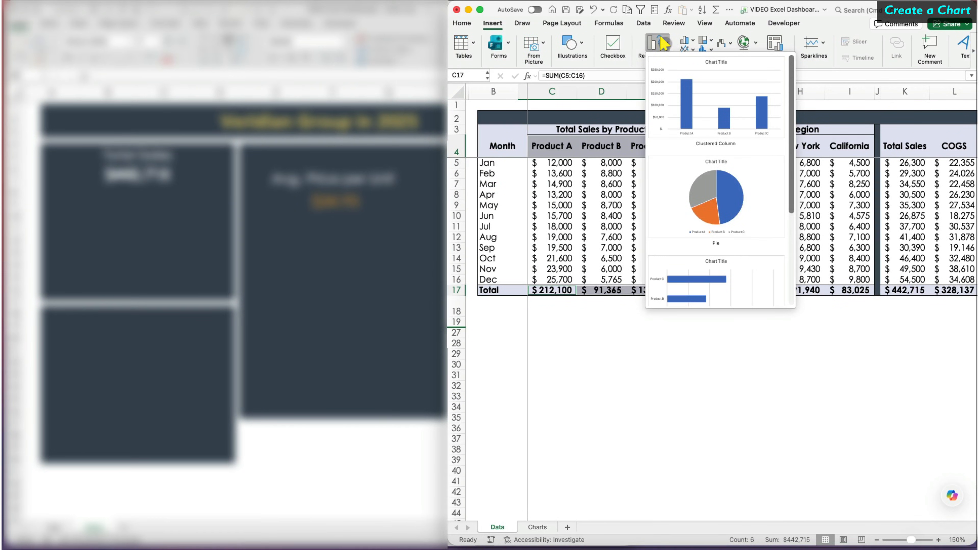
left_click(675, 201)
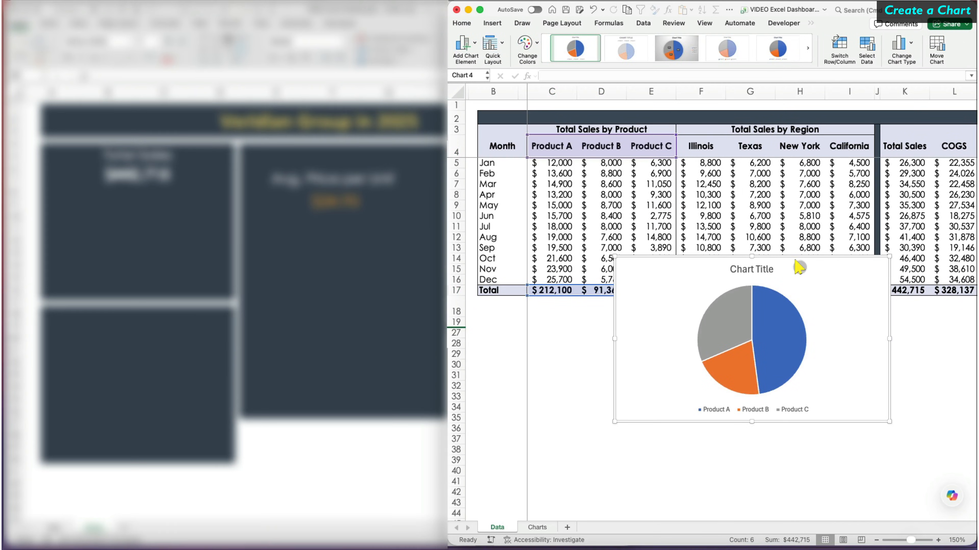
left_click_drag(801, 257, 721, 309)
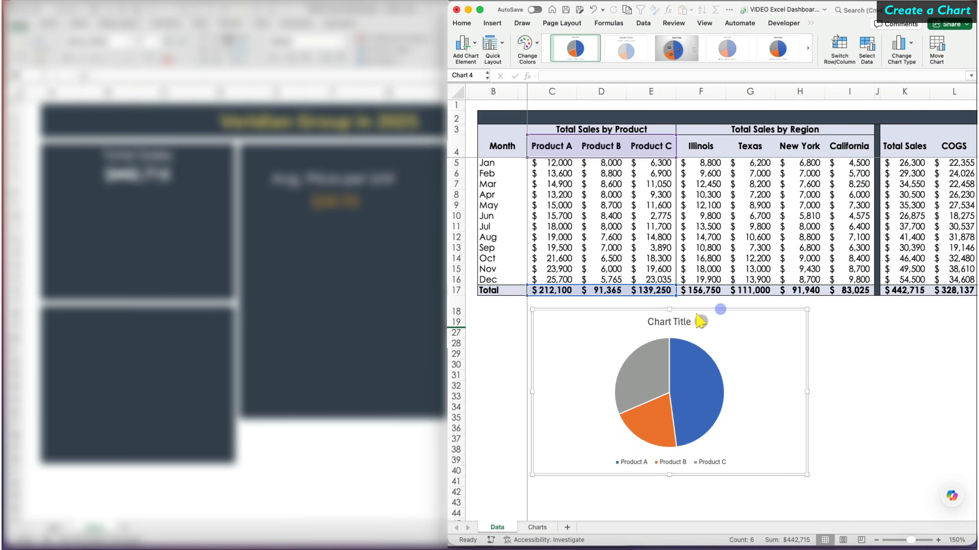
Step: Delete the pie chart's title
left_click(689, 320)
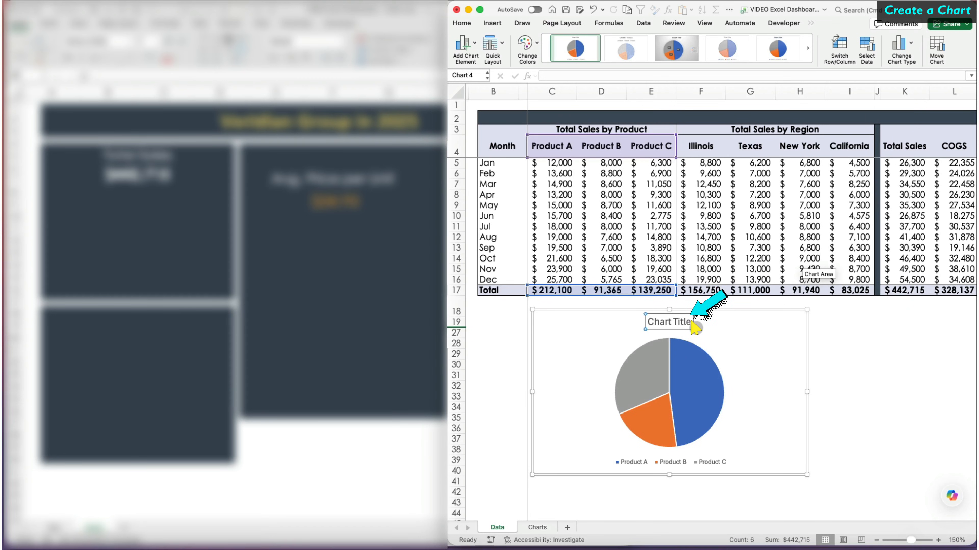
key("BackSpace")
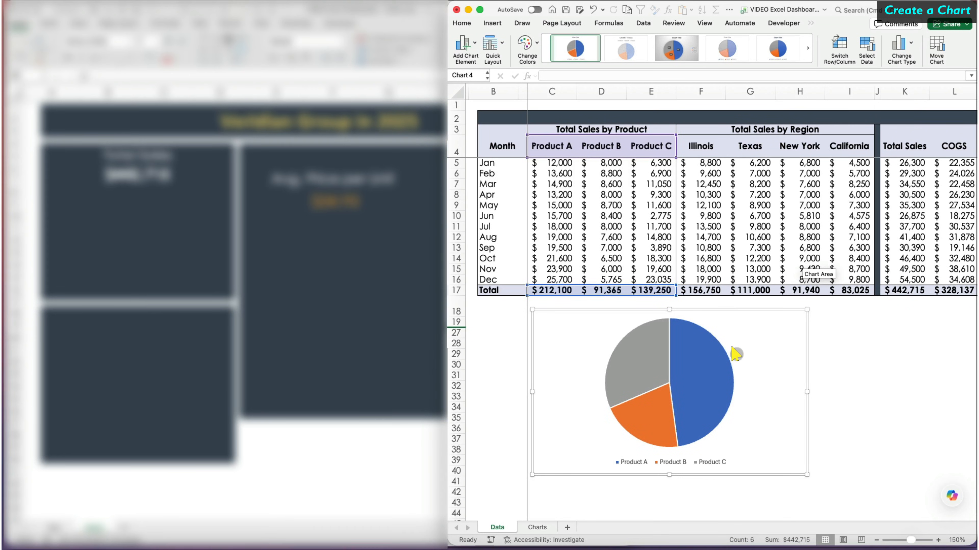
Step: Open the chart area's formatting options and examine the fill, border and effects settings
double_click(771, 309)
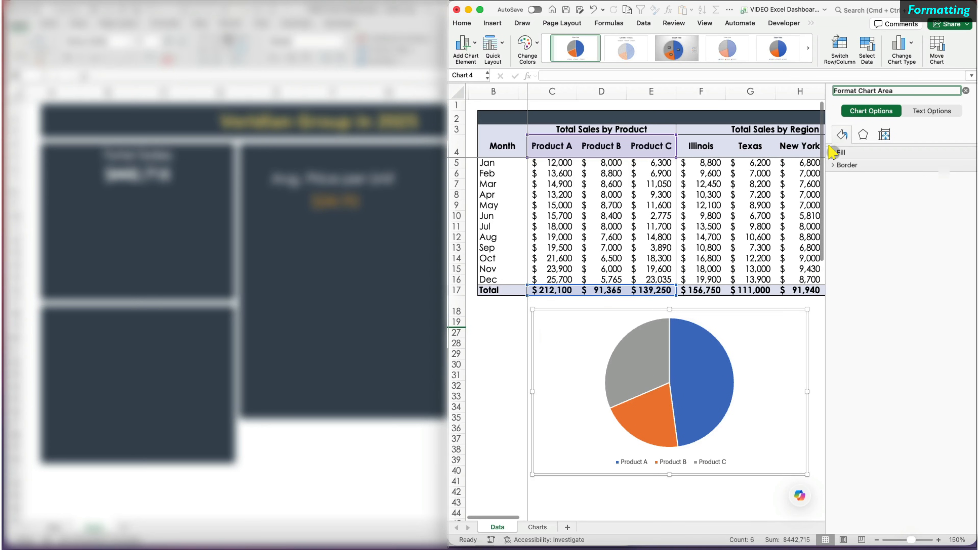
left_click(833, 152)
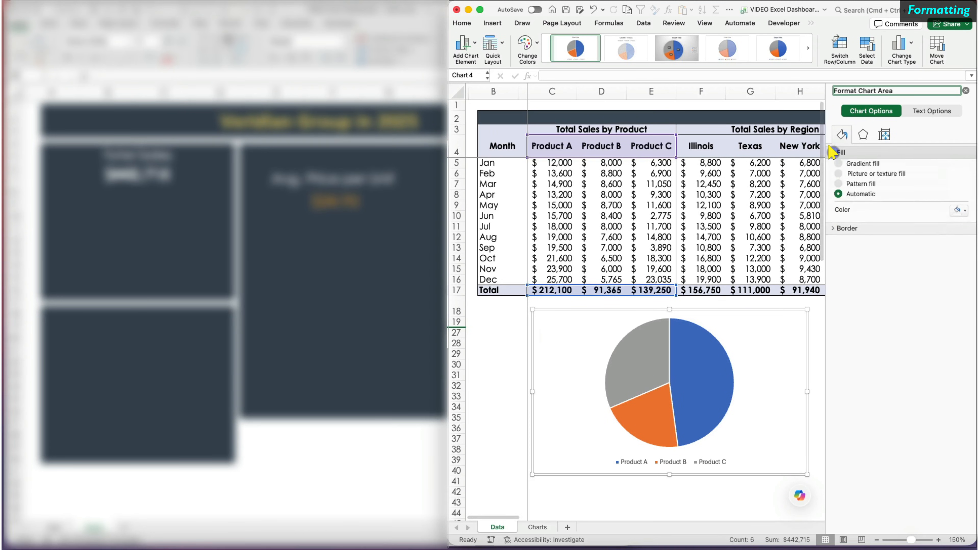
left_click(831, 254)
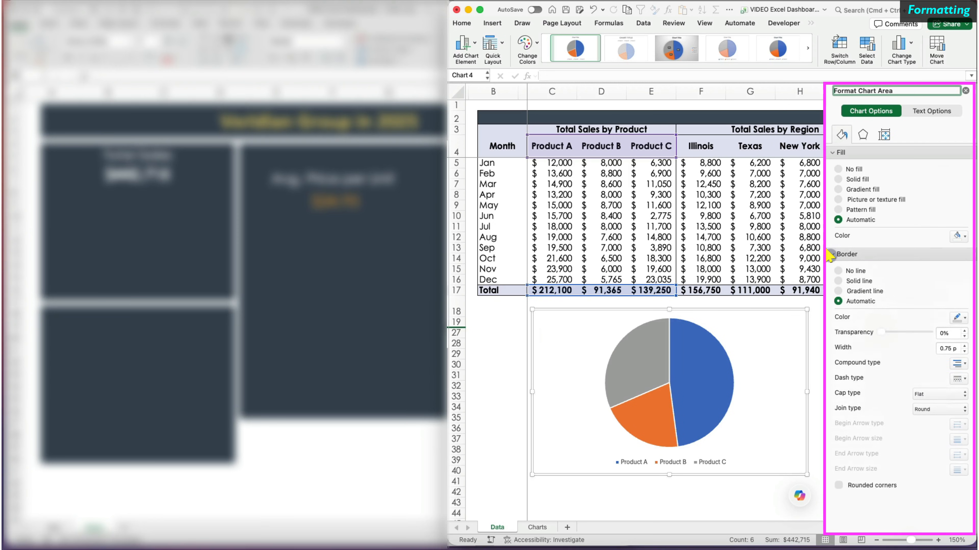
left_click(830, 254)
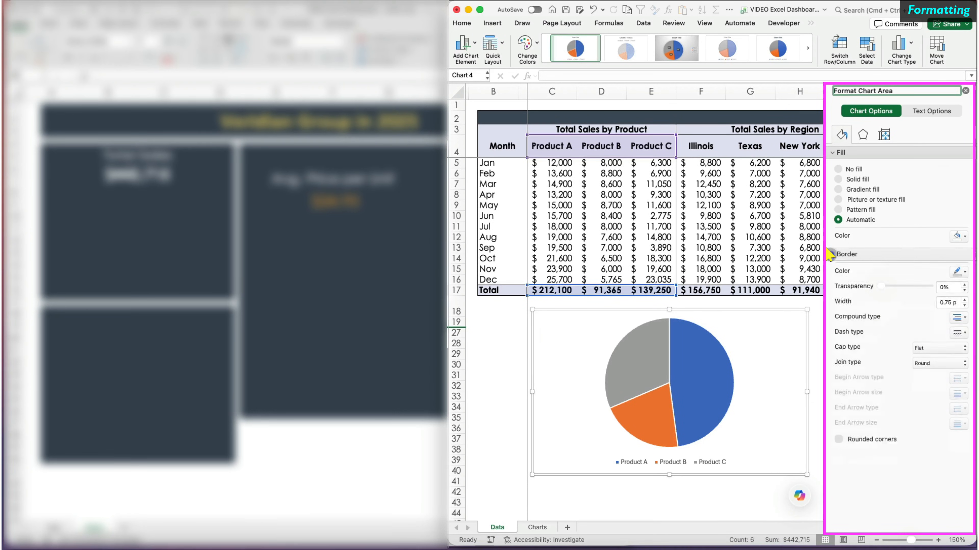
left_click(833, 152)
left_click(862, 134)
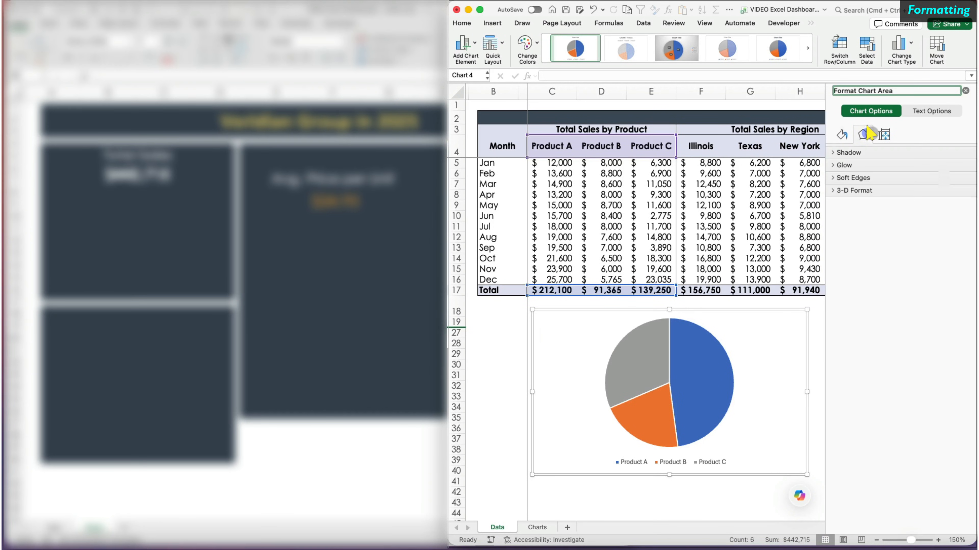
Step: Lock the chart's aspect ratio and shrink the chart to about 2.69" high by 4.48" wide
left_click(885, 134)
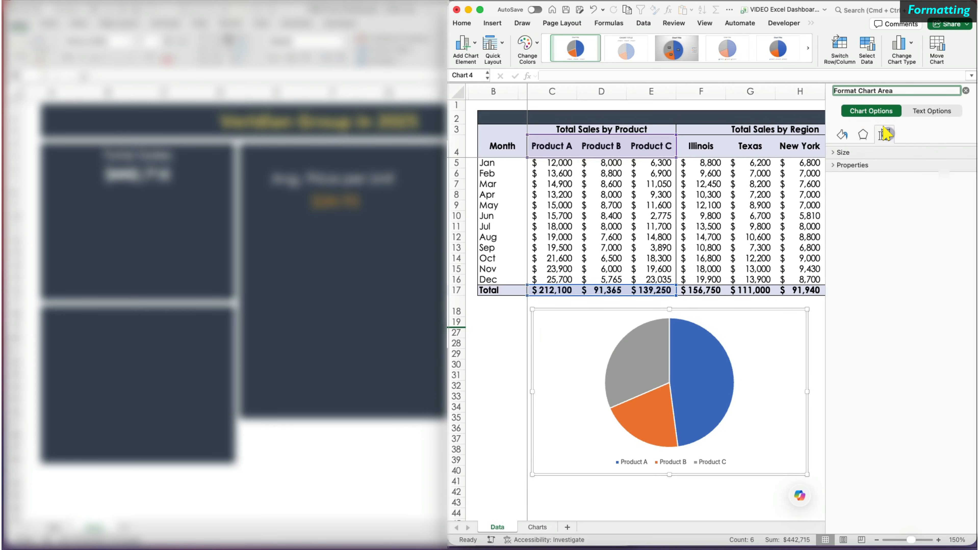
left_click(833, 153)
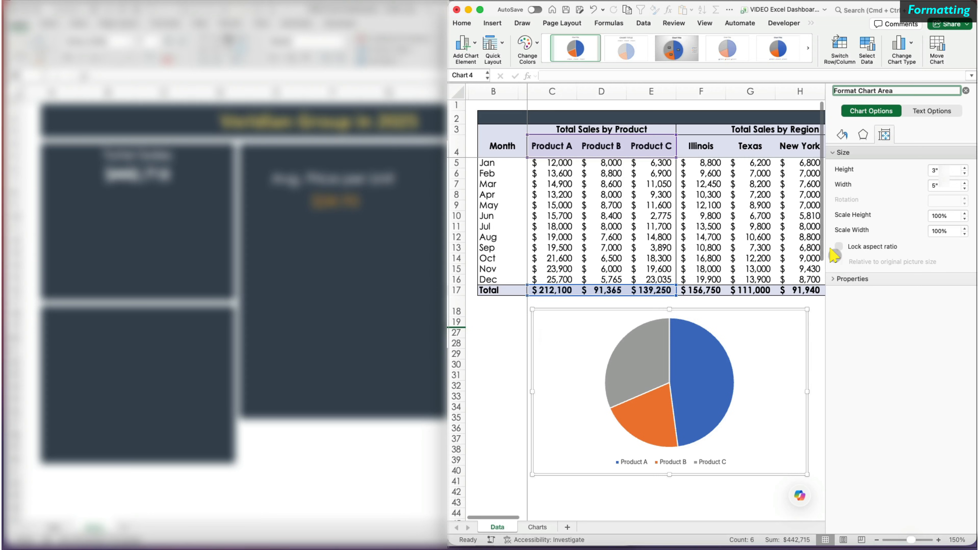
left_click(838, 246)
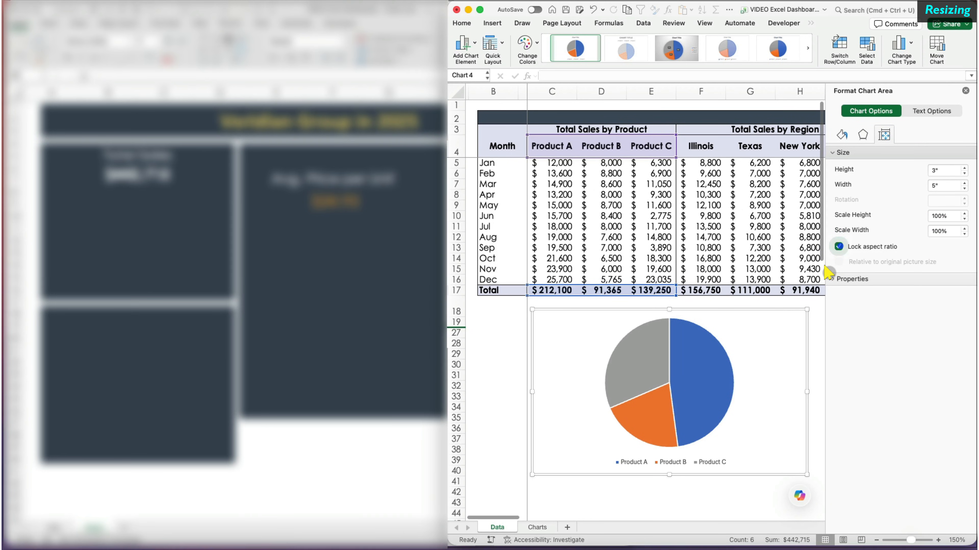
left_click_drag(807, 309, 775, 325)
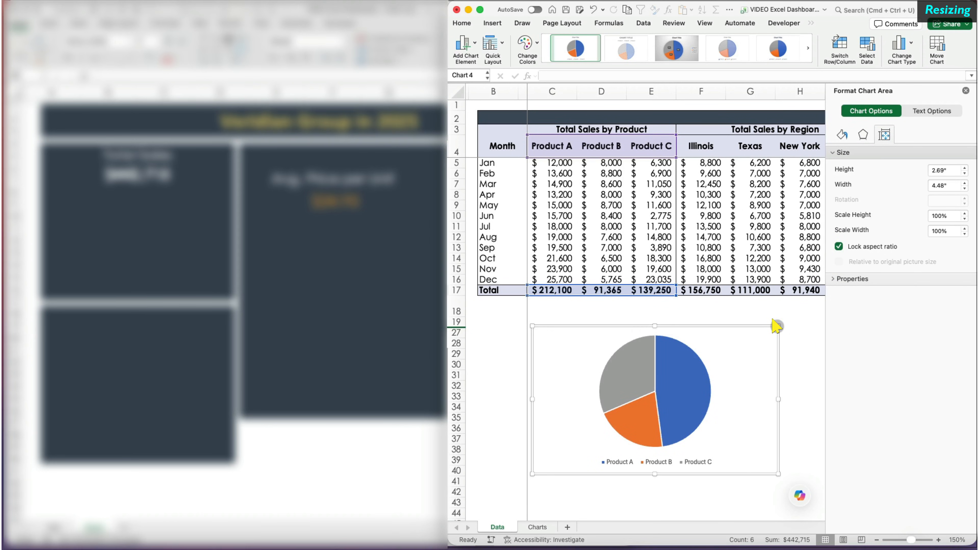
Step: Change the pie chart's type to the custom template PieChart-Minimal
left_click(692, 358)
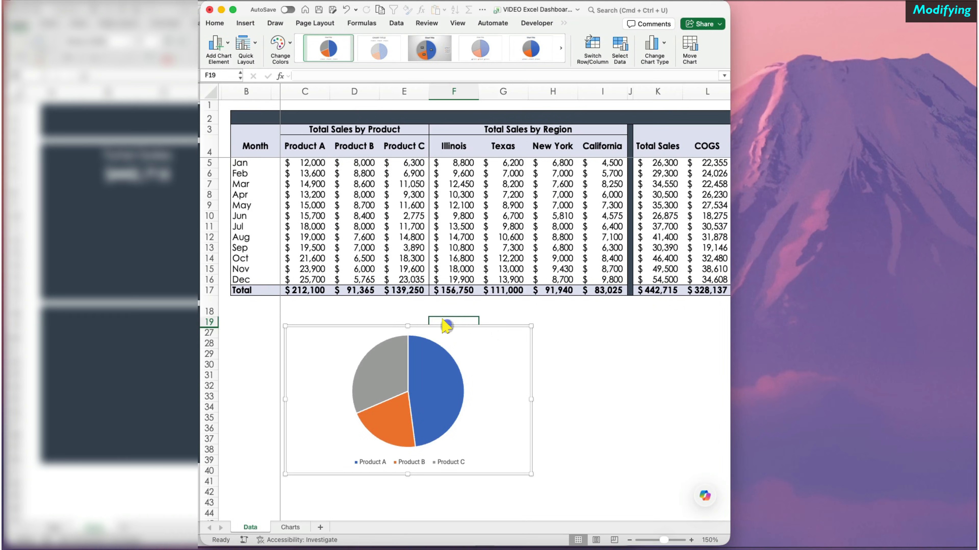
left_click(444, 327)
left_click(653, 43)
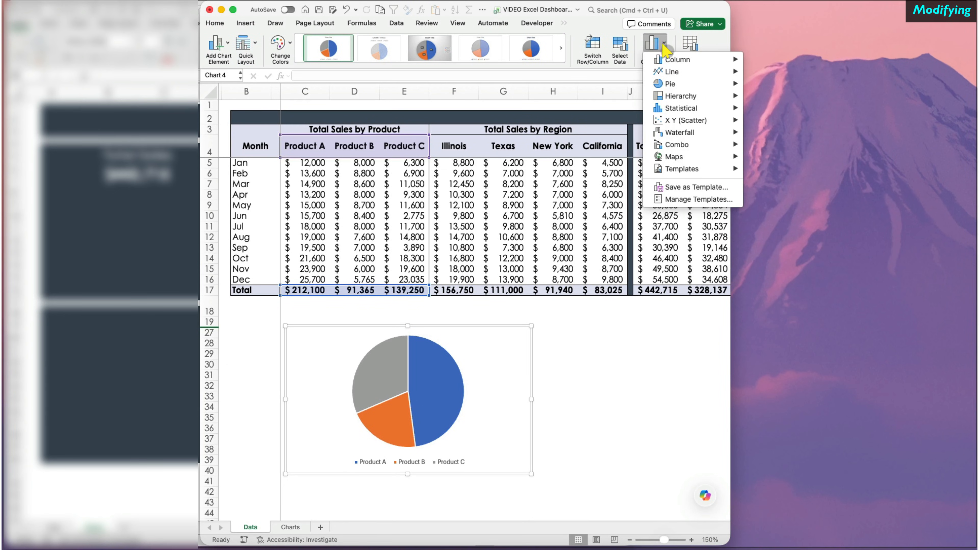
mouse_move(670, 59)
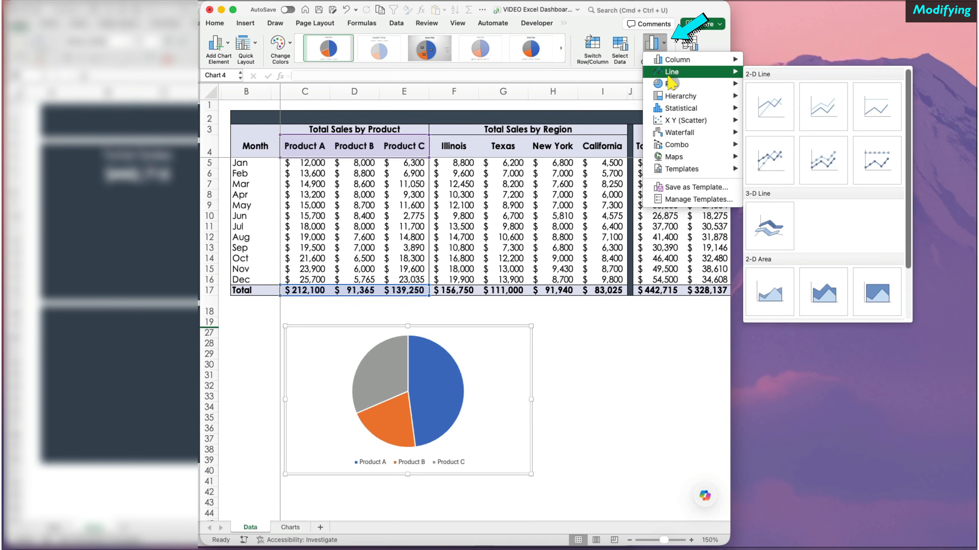
mouse_move(671, 82)
mouse_move(670, 110)
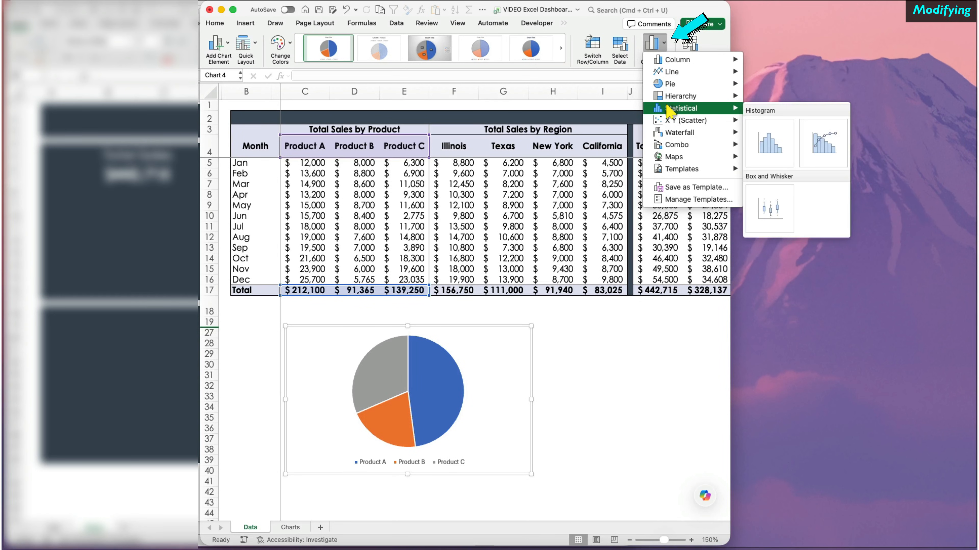
mouse_move(670, 147)
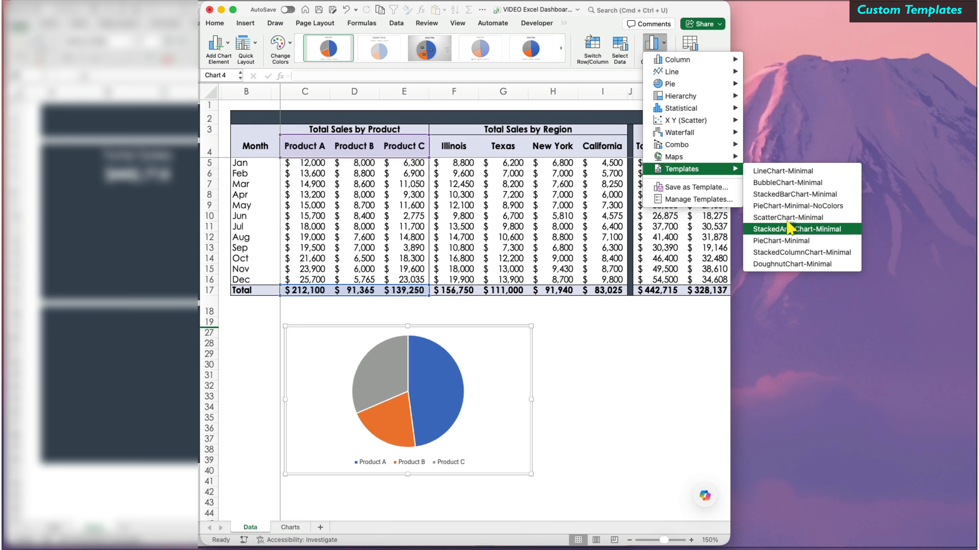
left_click(790, 239)
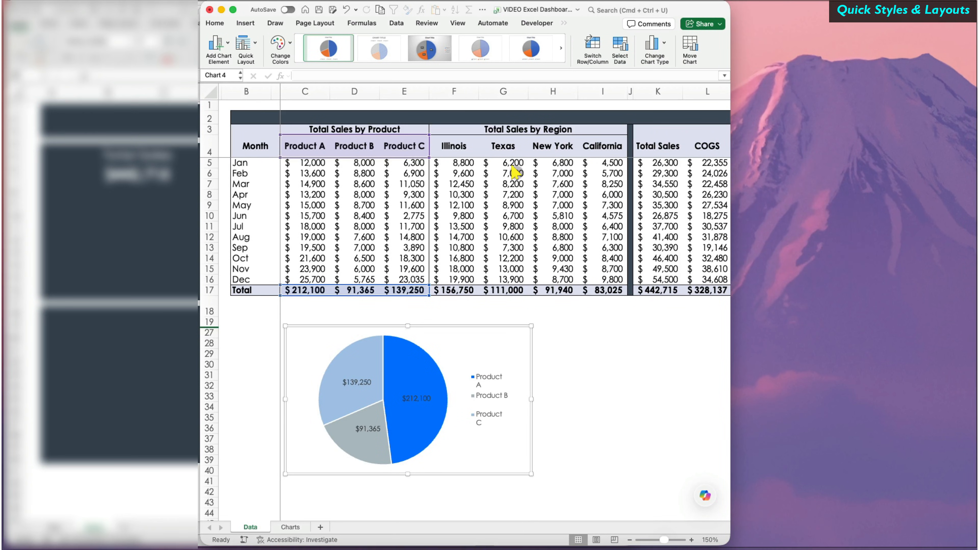
Step: Apply the light gray hatched chart style and a quick layout with product names and values labelled inside the slices
left_click(424, 64)
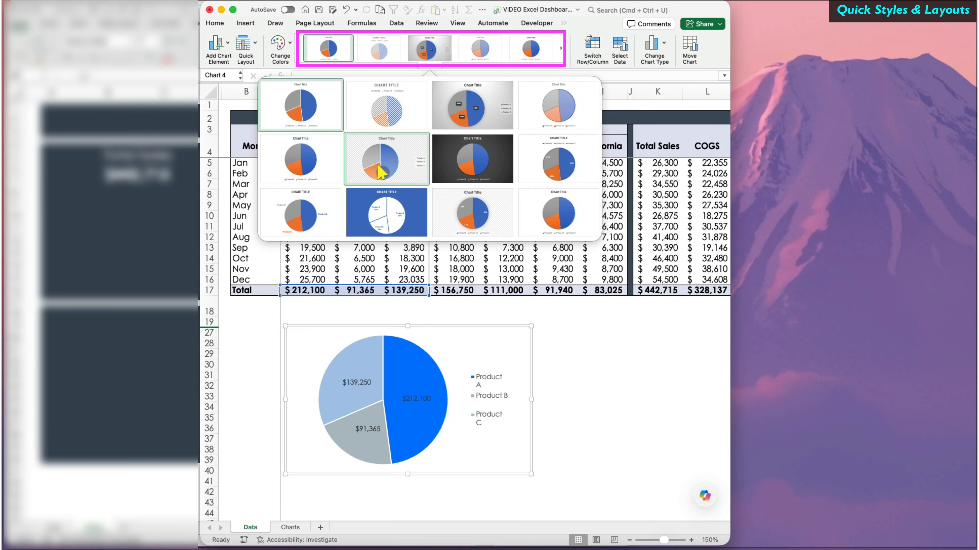
left_click(380, 174)
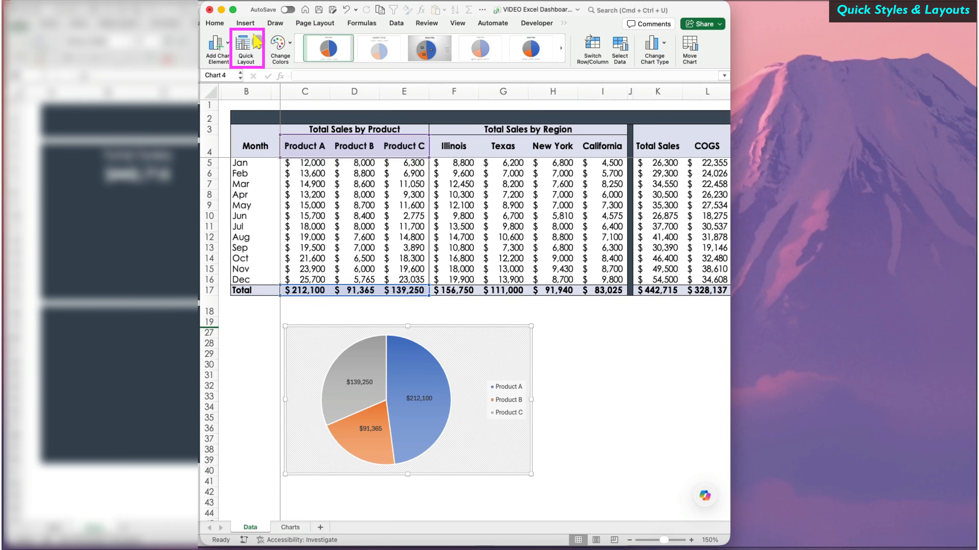
left_click(243, 46)
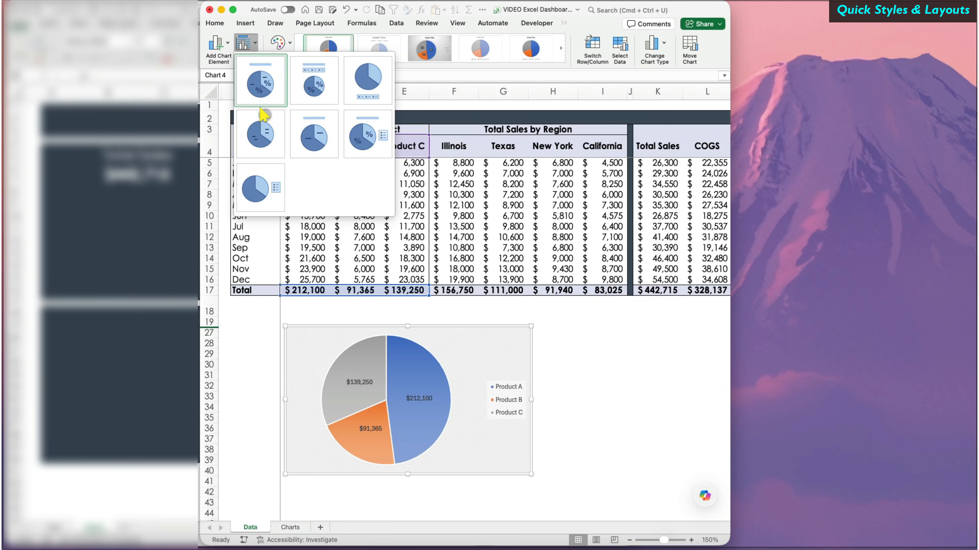
left_click(265, 130)
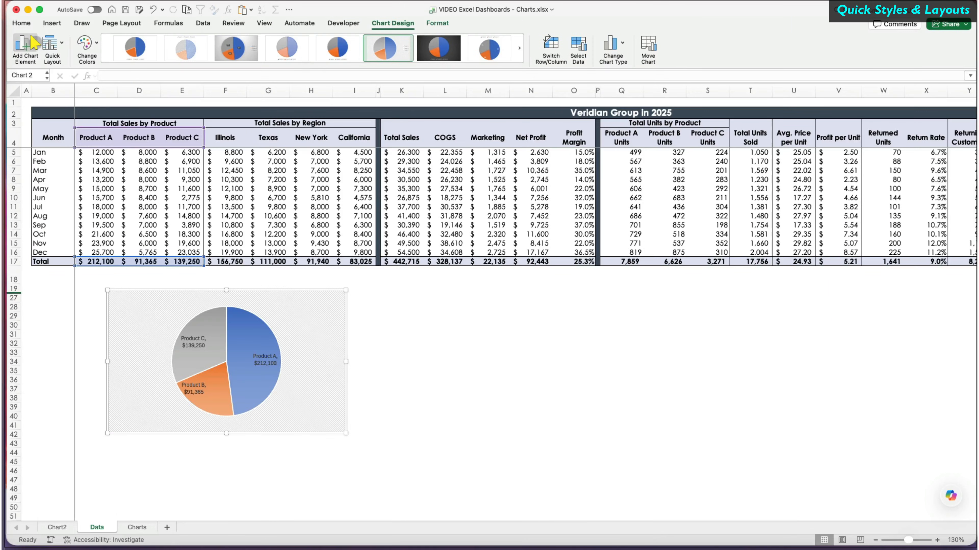
Step: Place the pie chart's data labels at the outside end of the slices and add a legend on the right
left_click(32, 40)
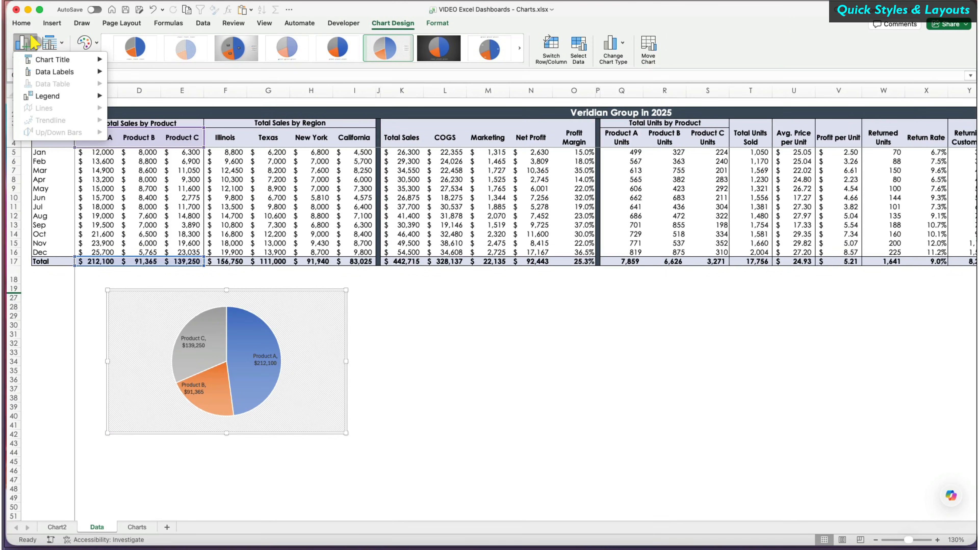
mouse_move(50, 72)
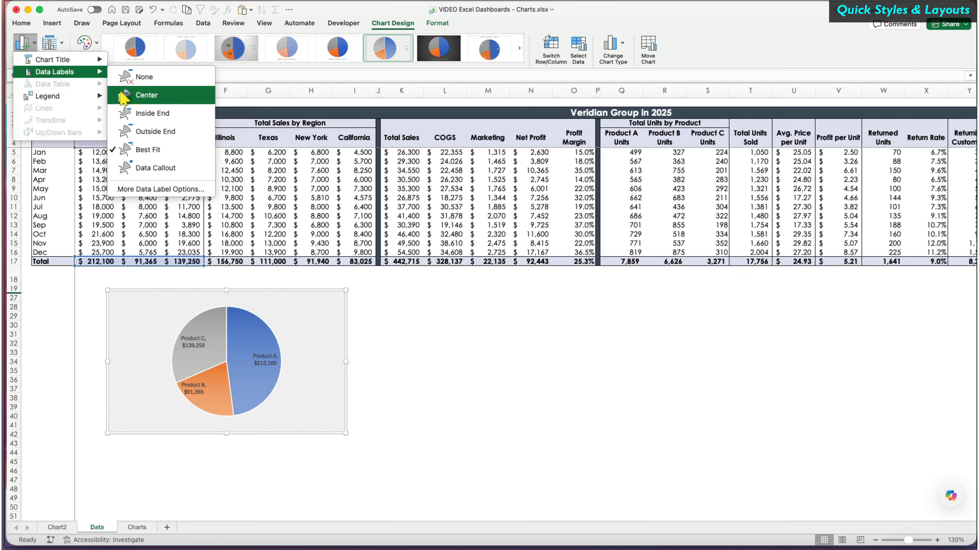
left_click(142, 133)
left_click(23, 42)
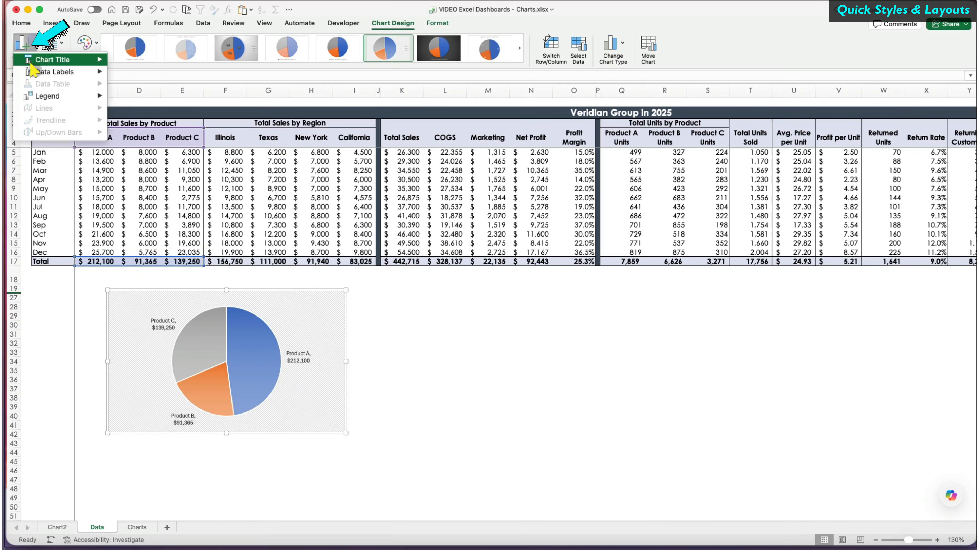
mouse_move(42, 96)
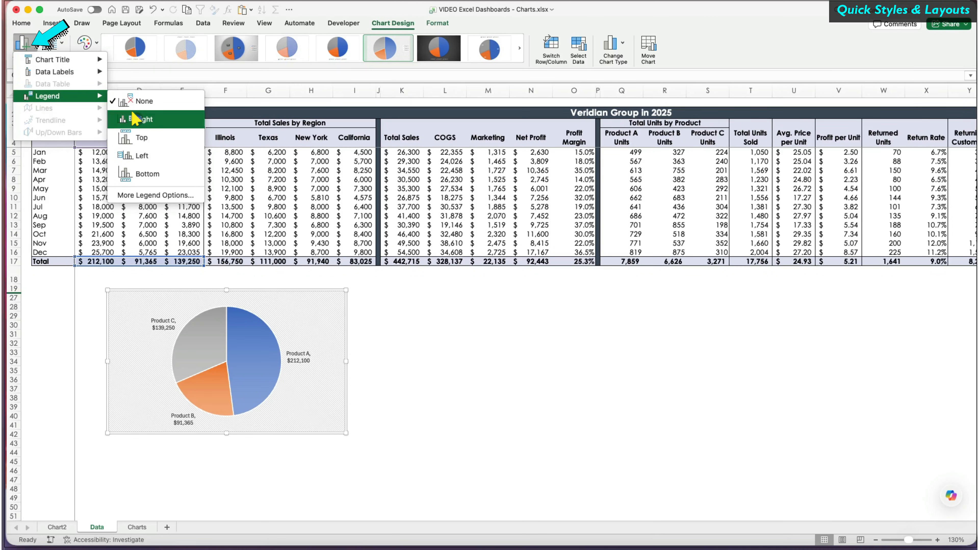
left_click(134, 119)
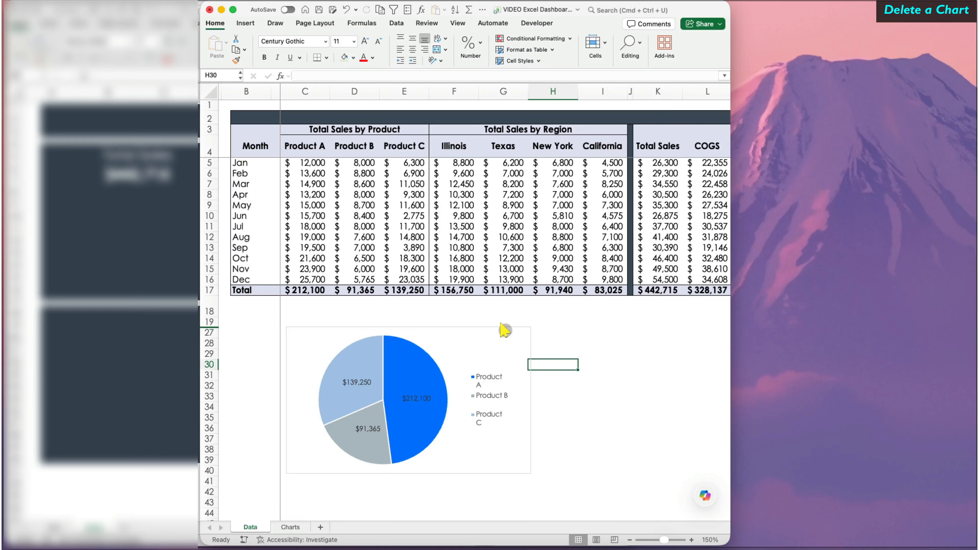
Step: Delete the pie chart below the sales table, and undo the deletion
left_click(502, 328)
key("BackSpace")
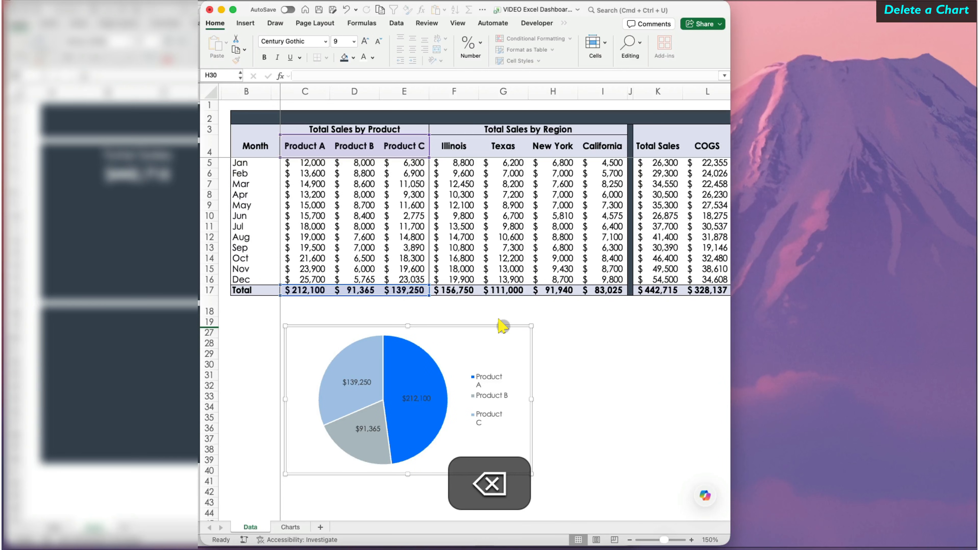
key("super+z")
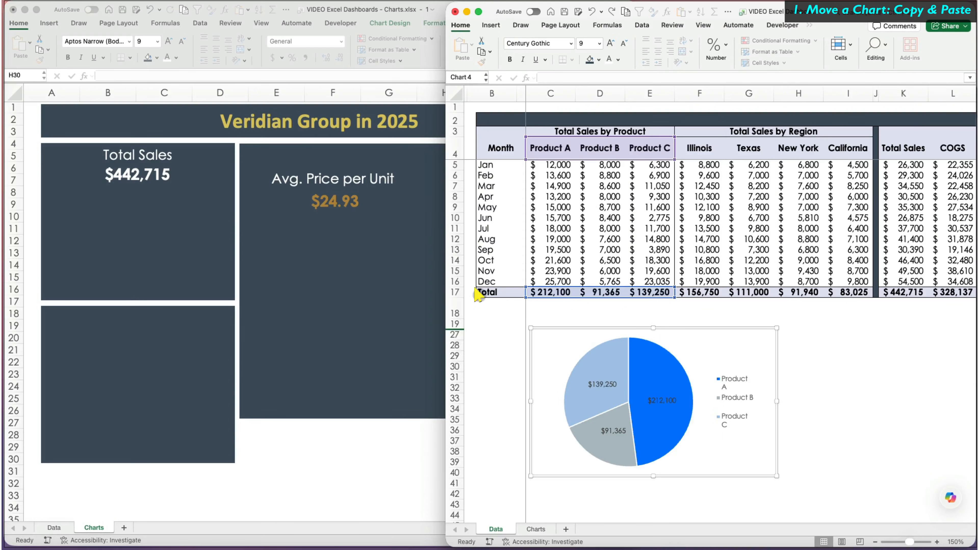
Step: Copy the pie chart from the Data sheet to the Charts sheet and fit it inside the Total Sales panel
left_click(834, 348)
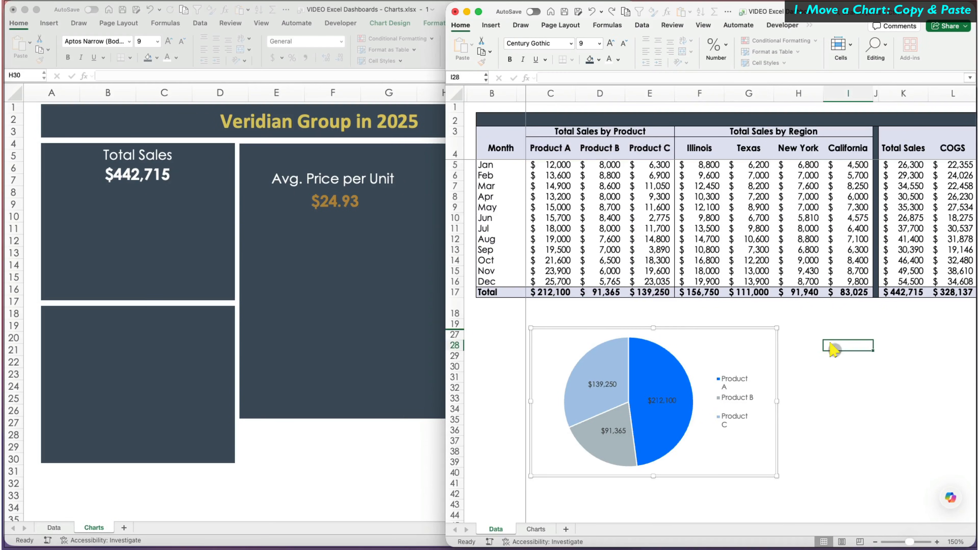
left_click(691, 332)
left_click(691, 330)
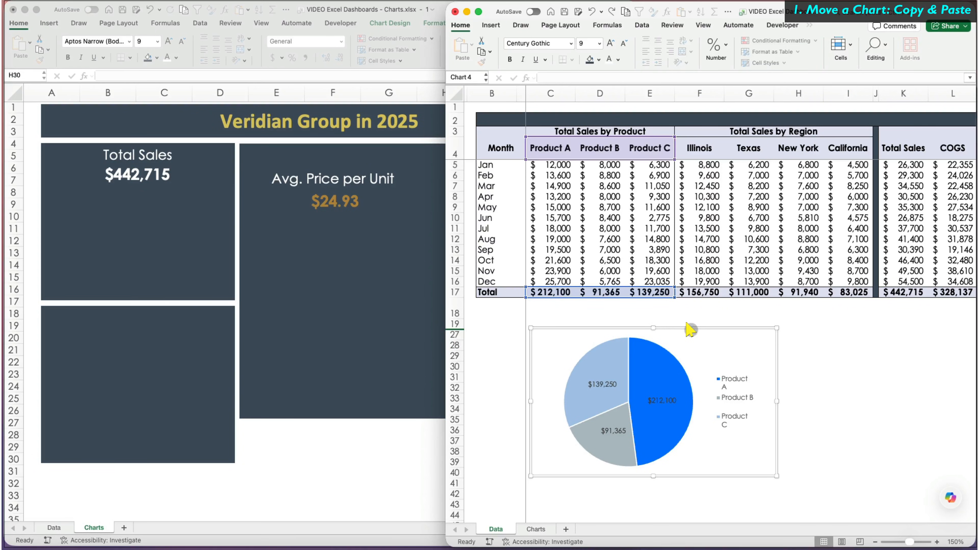
key("super+c")
left_click(334, 475)
key("super+v")
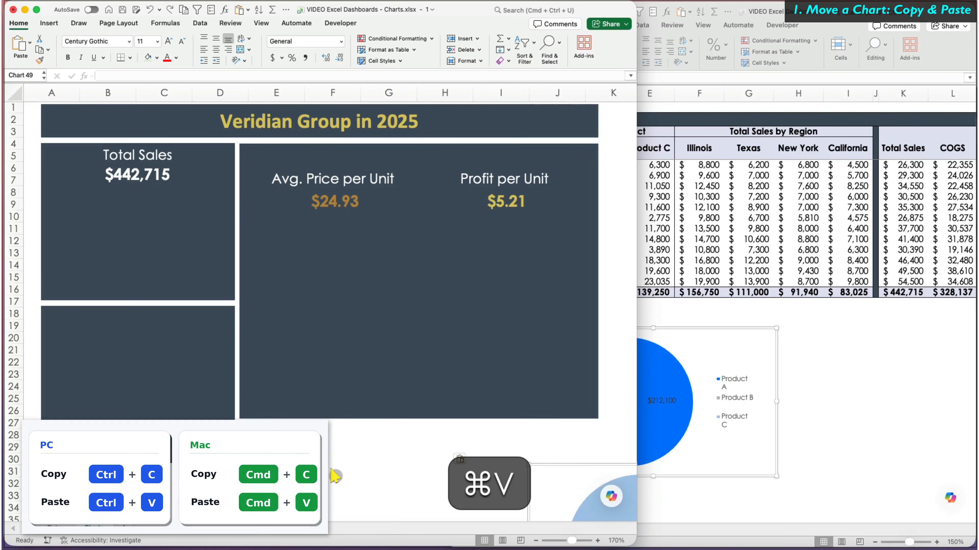
left_click_drag(546, 460, 139, 184)
left_click_drag(328, 361, 232, 299)
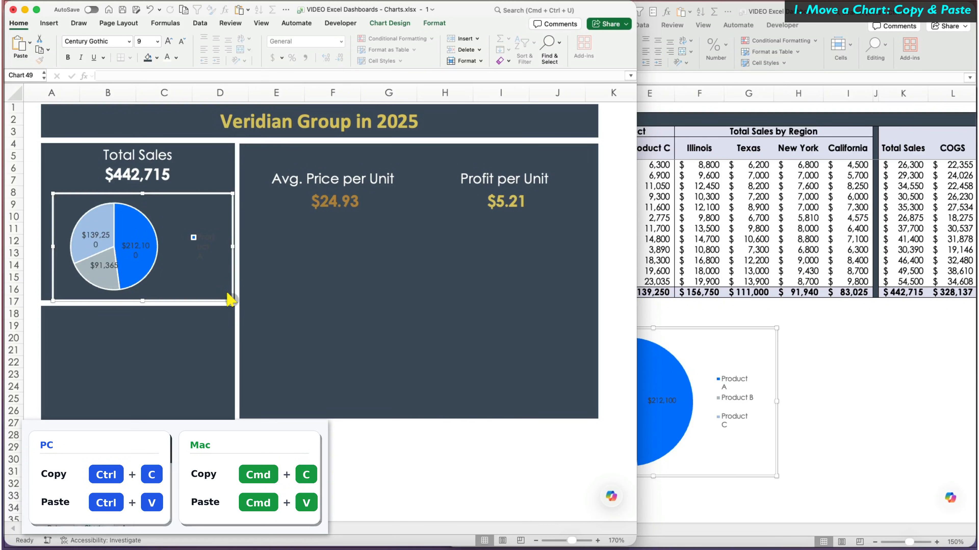
Step: Change the copied pie chart's font color and delete the copy from the Charts sheet
left_click(176, 57)
left_click(168, 112)
key("BackSpace")
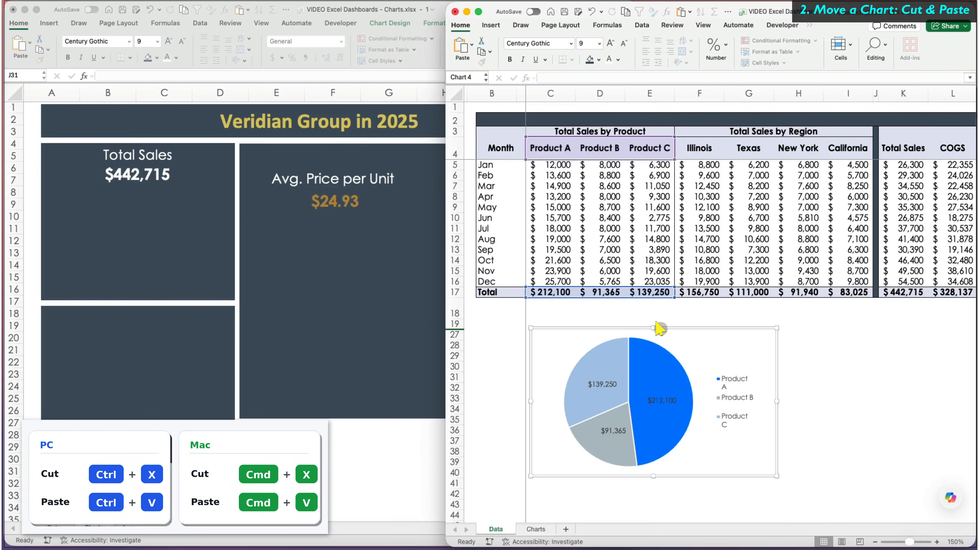
Step: Cut the pie chart from the Data sheet, paste it into the Charts sheet and fit it under the Total Sales figure
key("cmd+x")
left_click(442, 344)
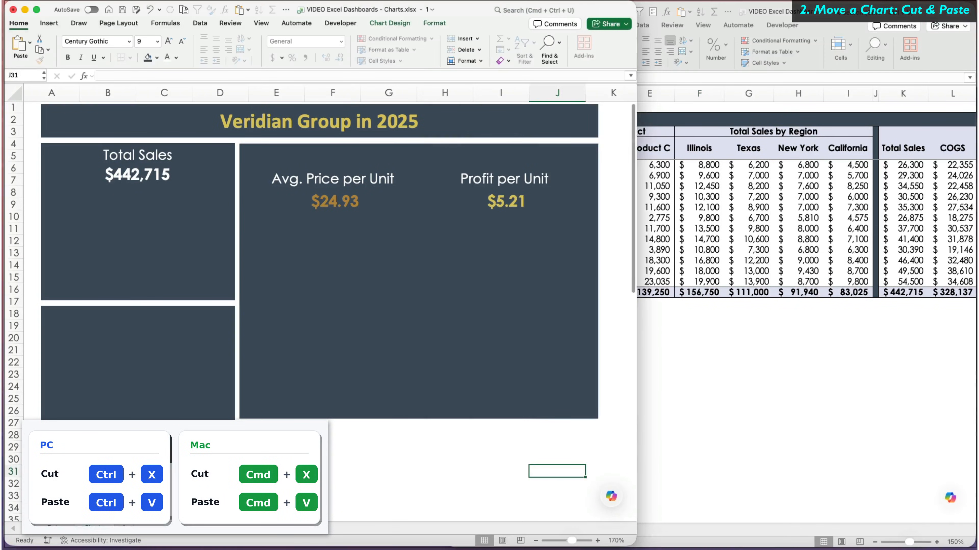
key("cmd+v")
left_click_drag(559, 464, 130, 185)
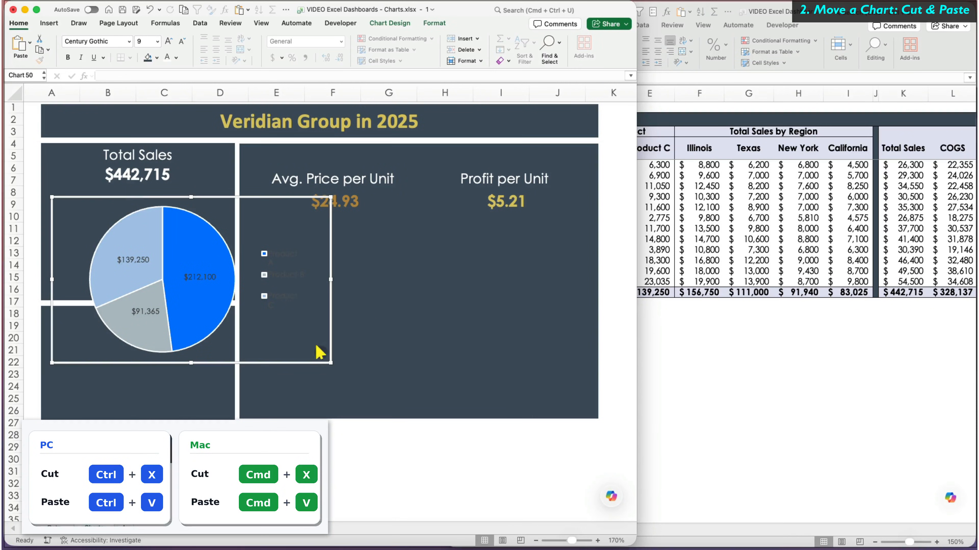
left_click_drag(328, 362, 223, 291)
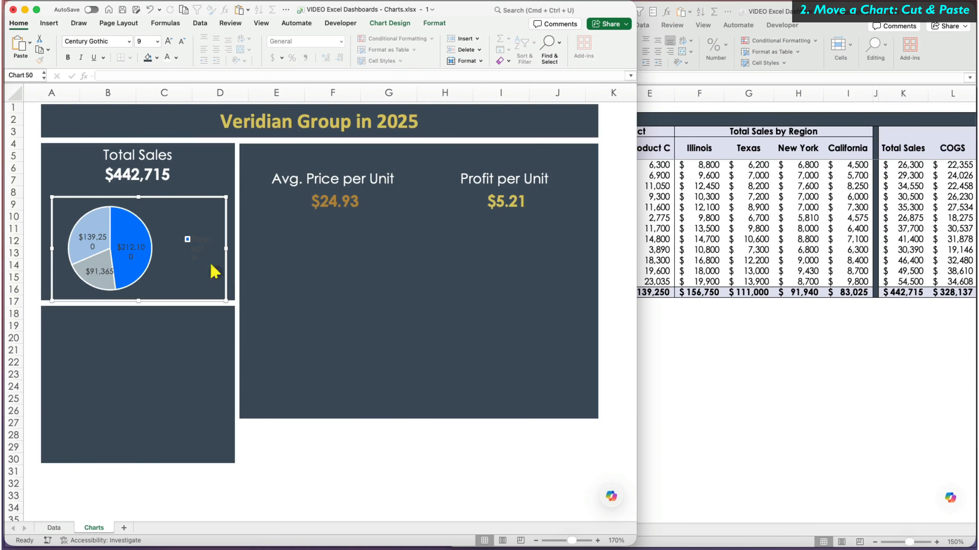
left_click(308, 471)
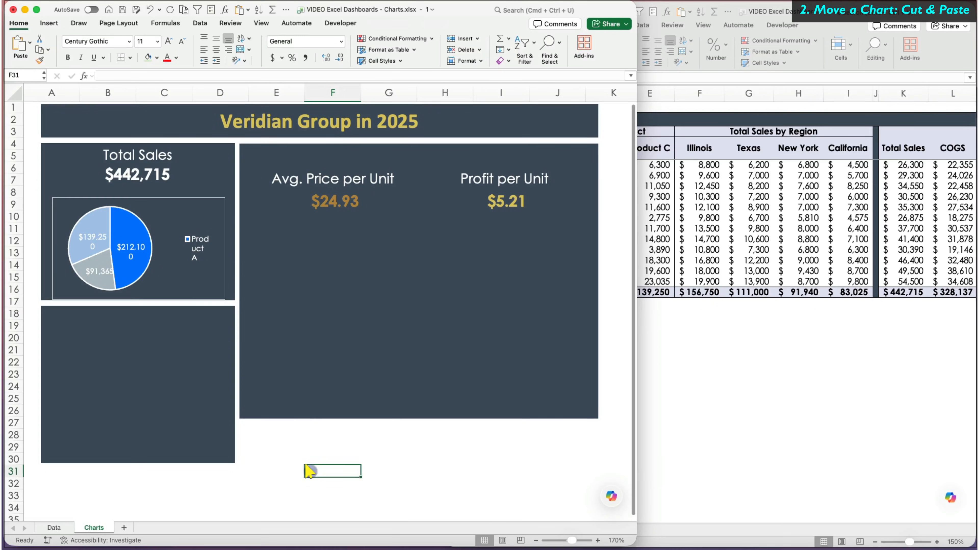
Step: Apply the quick layout with only a legend beside the pie to the chart in the Total Sales panel
left_click(193, 270)
left_click(54, 41)
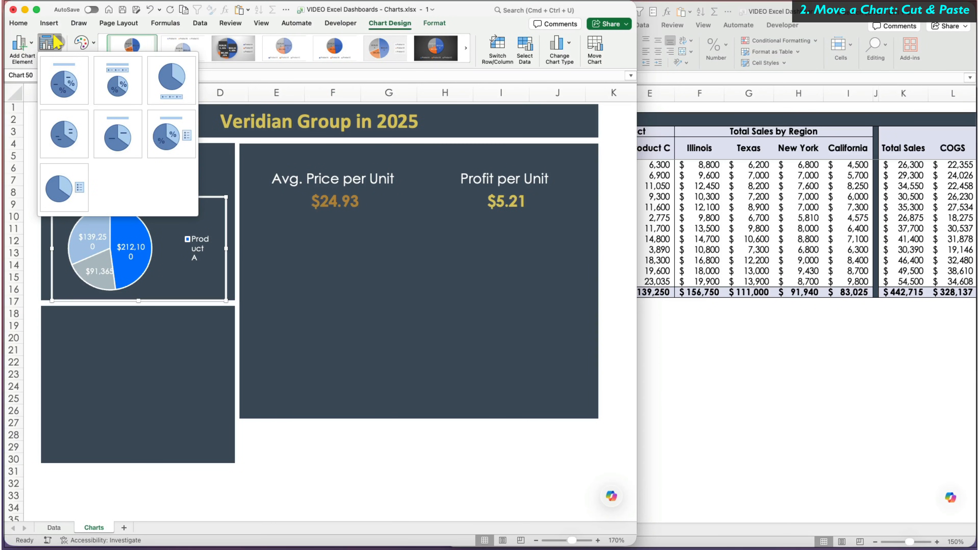
left_click(57, 195)
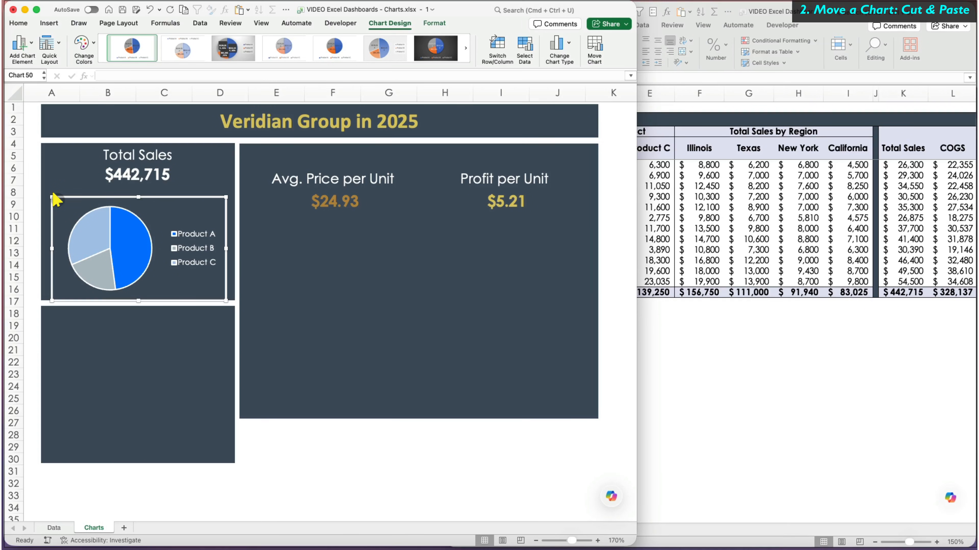
left_click(314, 447)
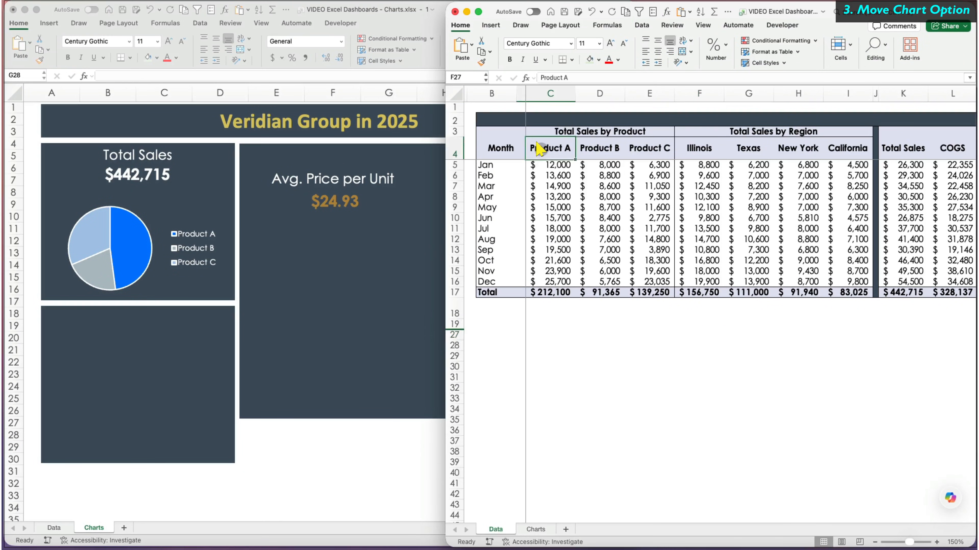
Step: Insert a clustered column chart of the monthly Product A, B and C sales and delete its chart title
left_click(491, 25)
left_click(656, 44)
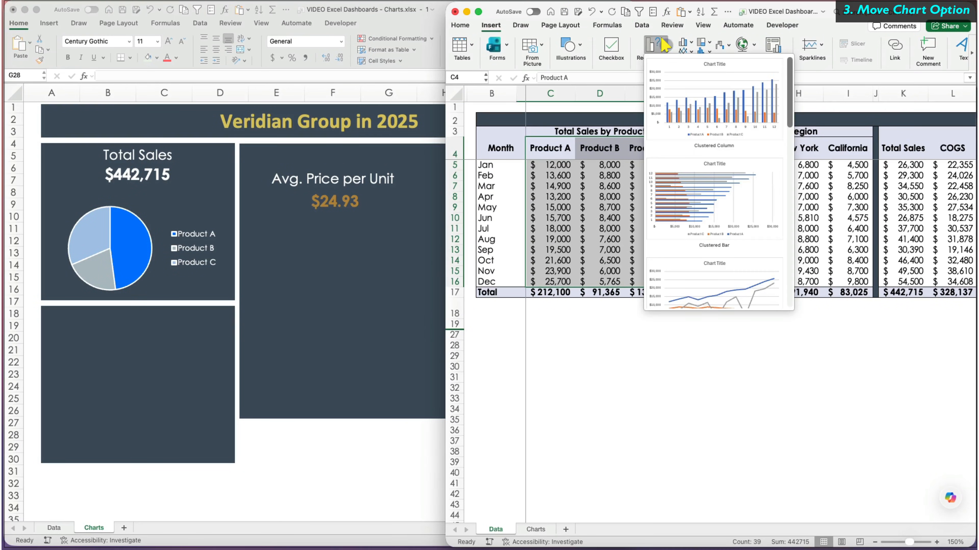
left_click(717, 126)
left_click(655, 327)
key("BackSpace")
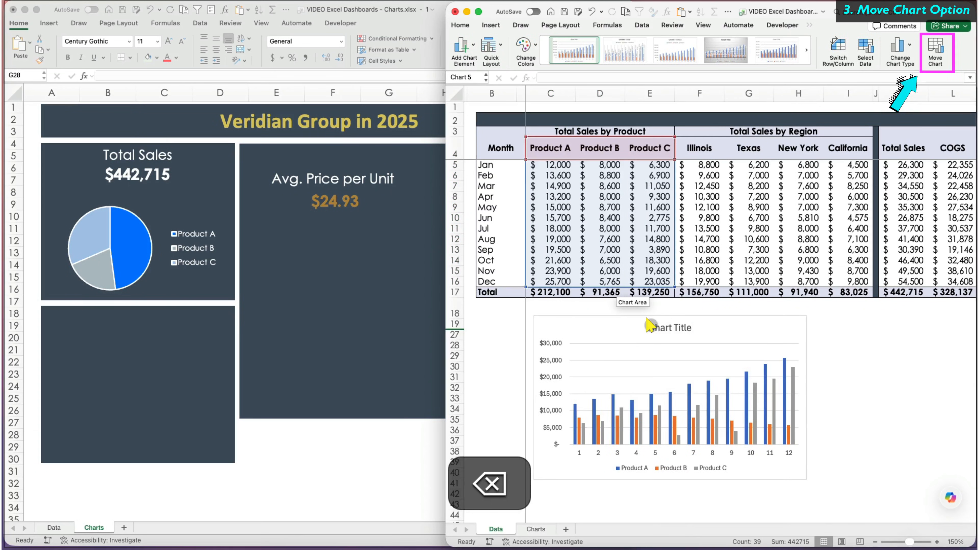
Step: Move the column chart to a new chart sheet named Chart2 and check the Data sheet
left_click(932, 48)
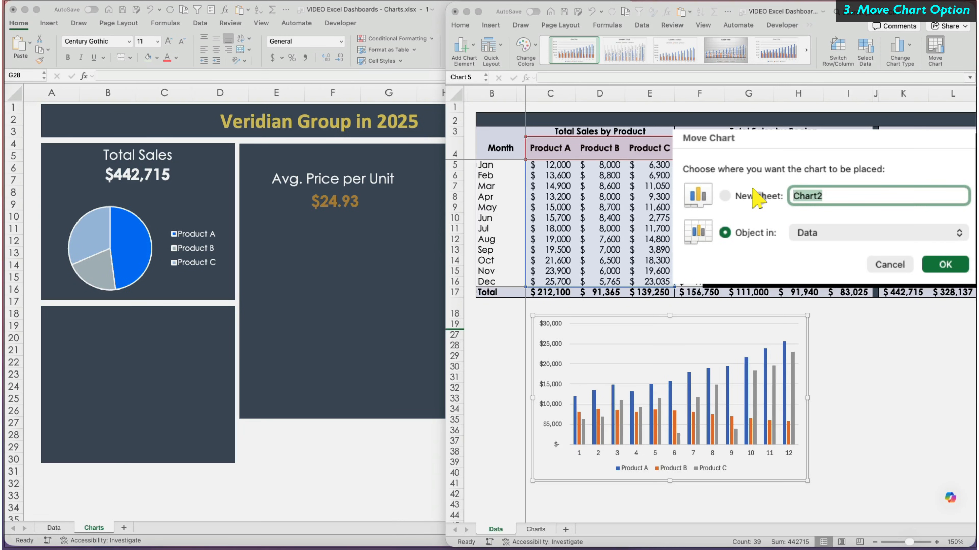
left_click(944, 265)
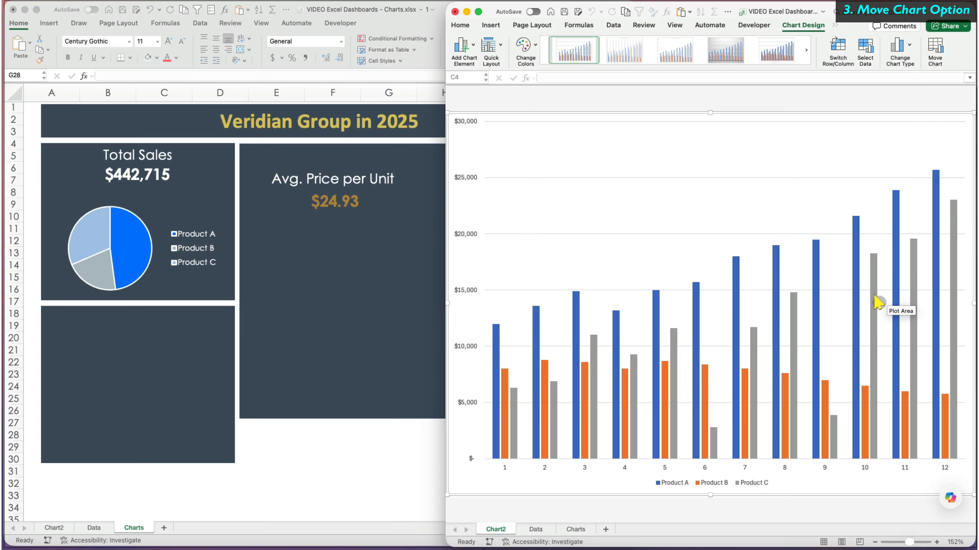
left_click(538, 529)
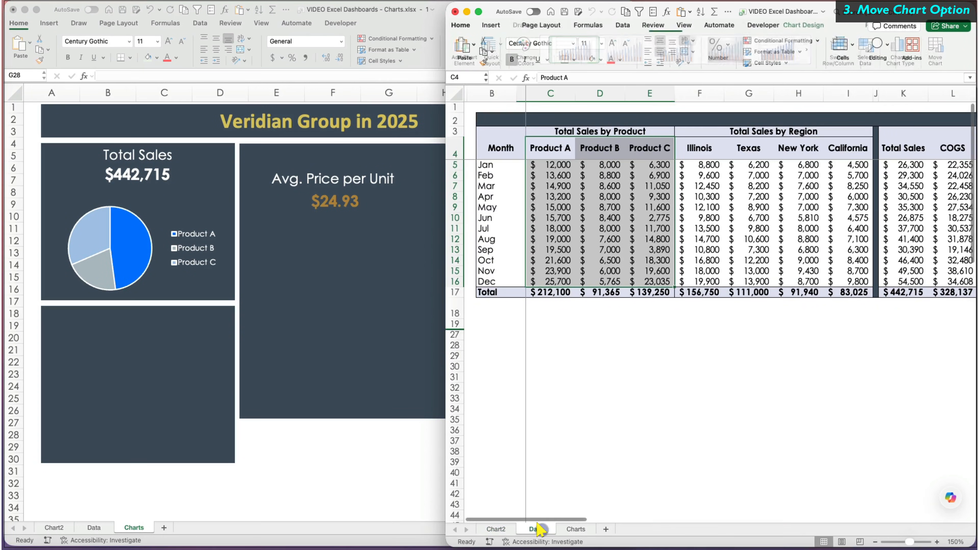
Step: Return to the Chart2 sheet and view its chart area formatting options, closing them when done
left_click(495, 530)
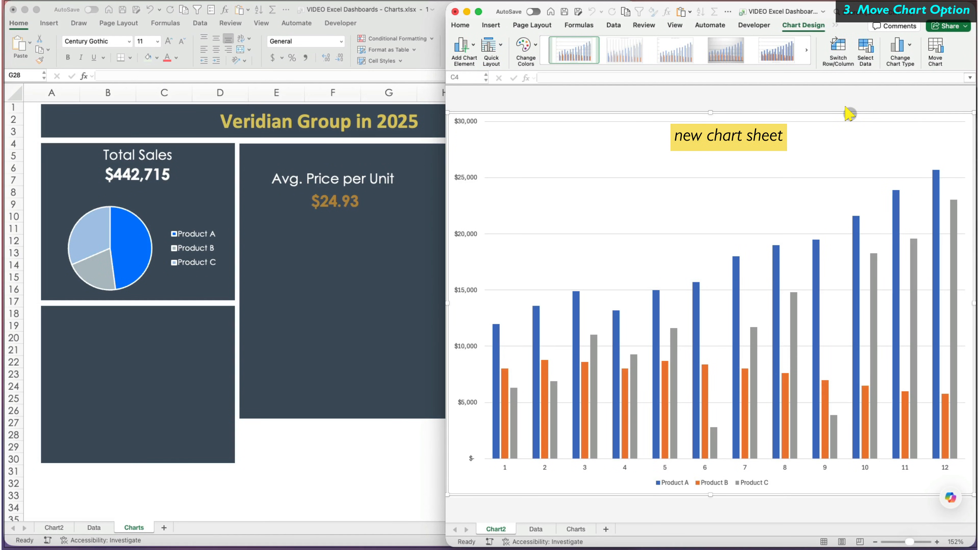
double_click(847, 114)
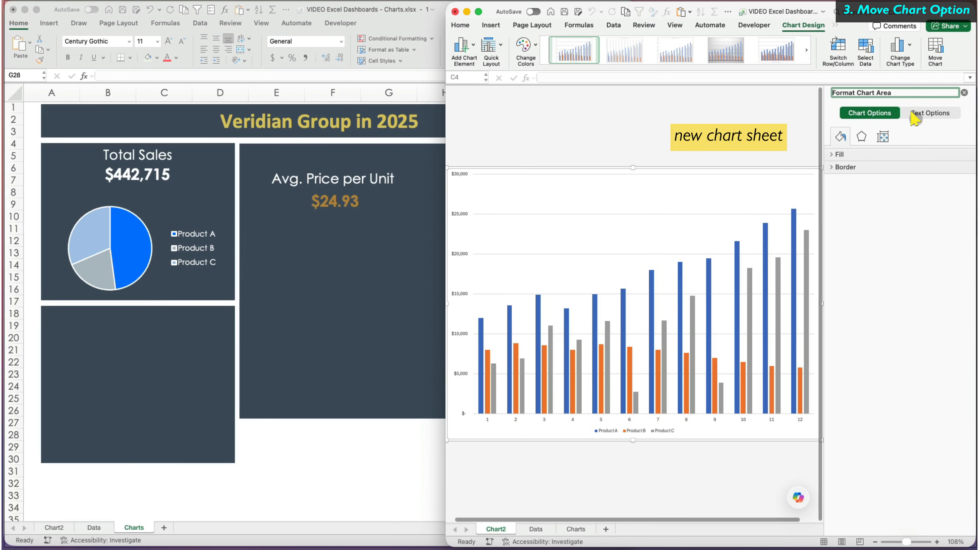
left_click(964, 93)
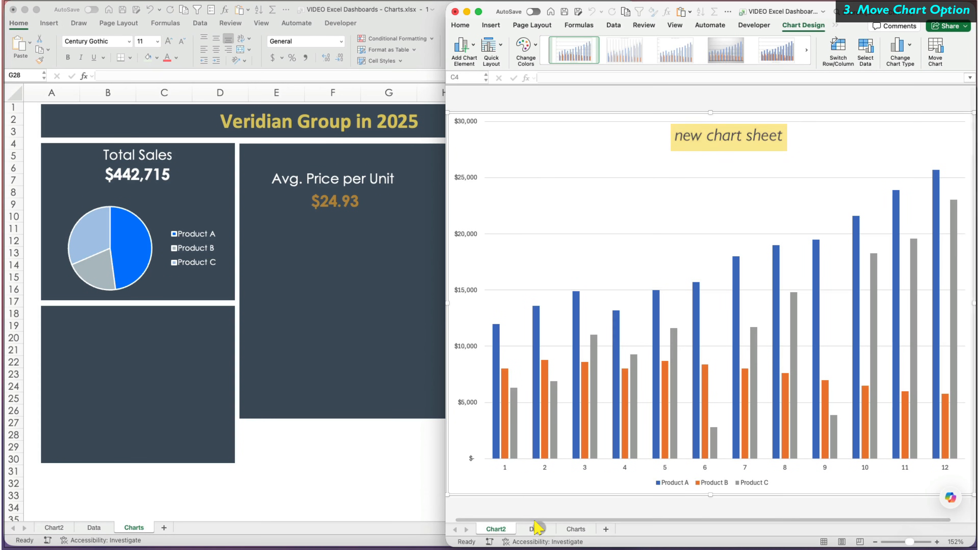
Step: Move the Data sheet's column chart to the Charts sheet as an object and fit it in the panel below the pie chart
left_click(535, 530)
left_click(935, 49)
left_click(846, 224)
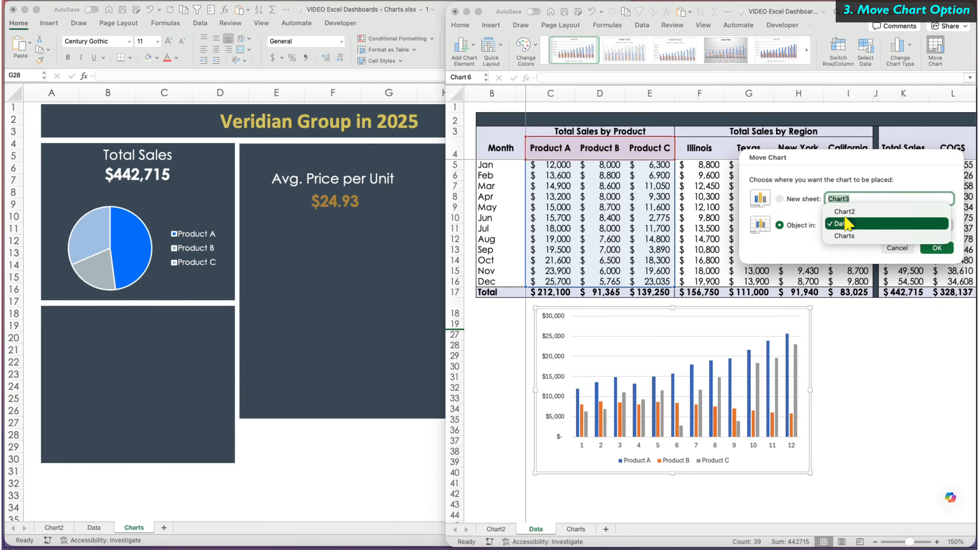
left_click(844, 236)
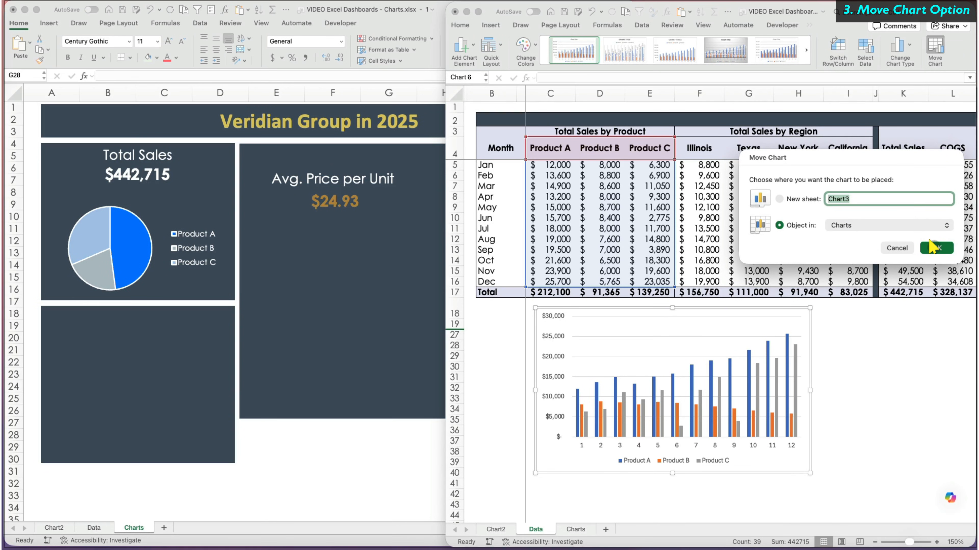
left_click(935, 247)
mouse_move(360, 322)
left_mouse_down()
mouse_move(384, 320)
mouse_move(342, 316)
left_mouse_up()
left_click_drag(361, 500, 199, 434)
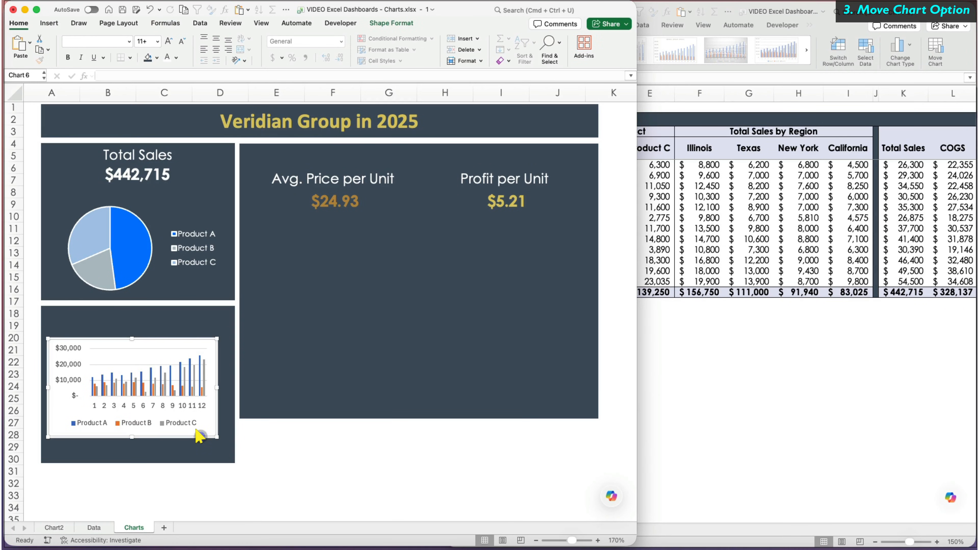
Step: Change the column chart's type to the saved stacked column template
left_click(401, 24)
left_click(559, 43)
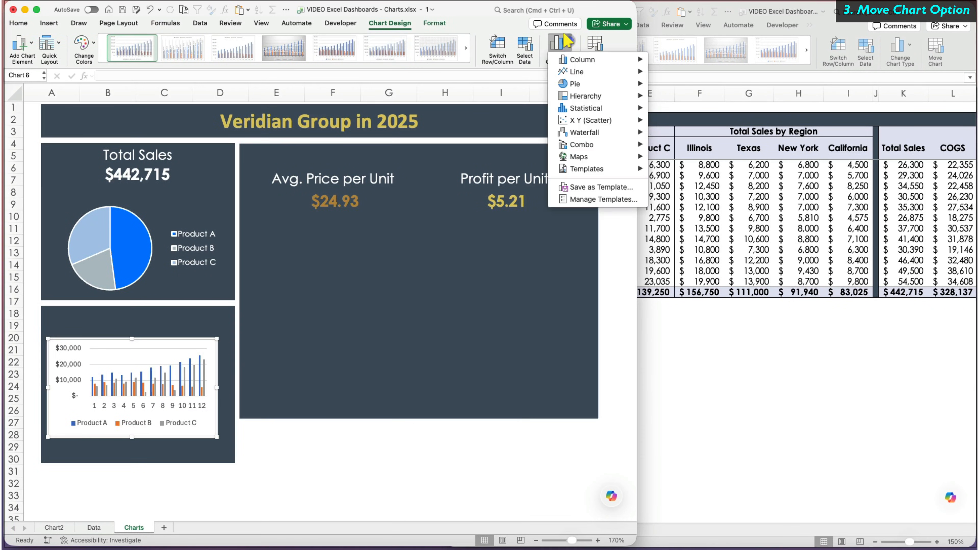
mouse_move(580, 169)
left_click(686, 252)
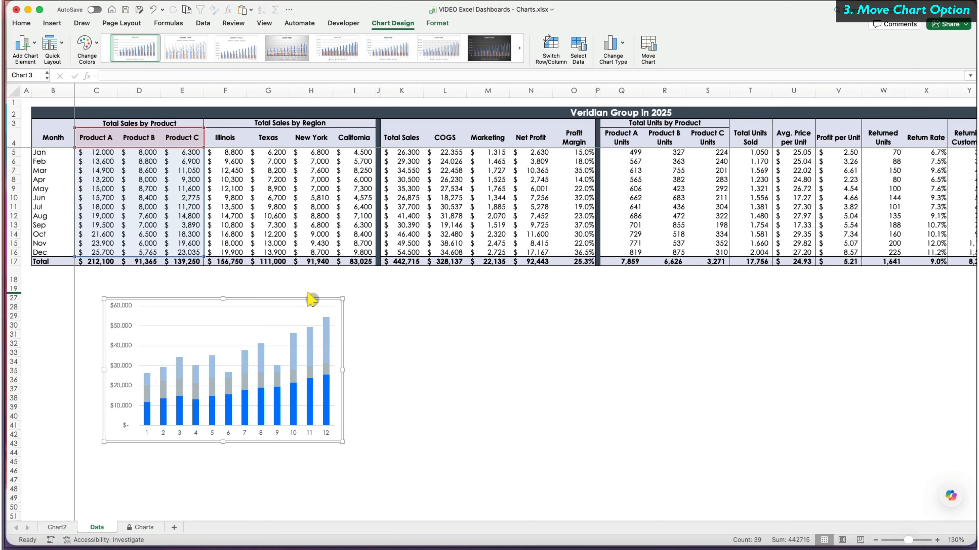
Step: Try to move the stacked column chart from the Data sheet to the Charts sheet as an object
left_click(647, 45)
left_click(497, 368)
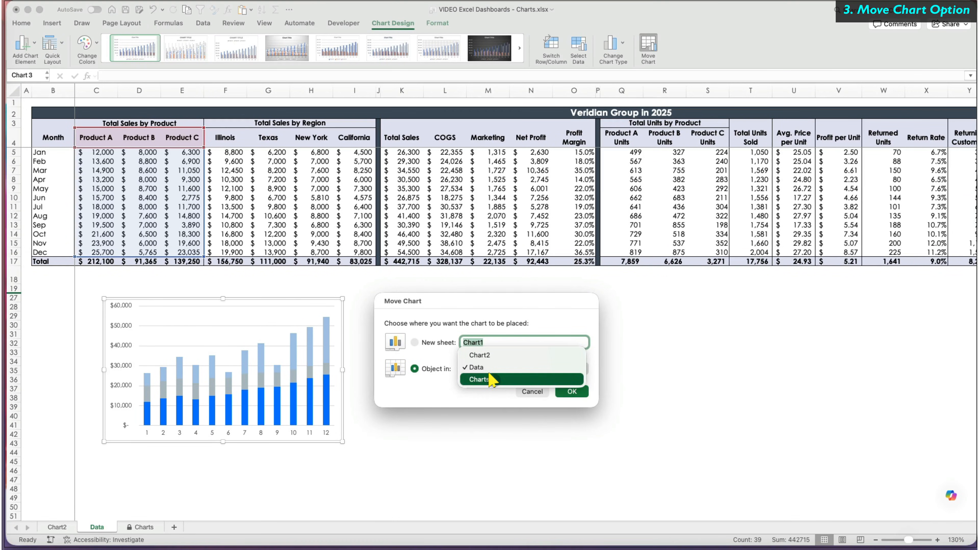
left_click(491, 379)
left_click(572, 392)
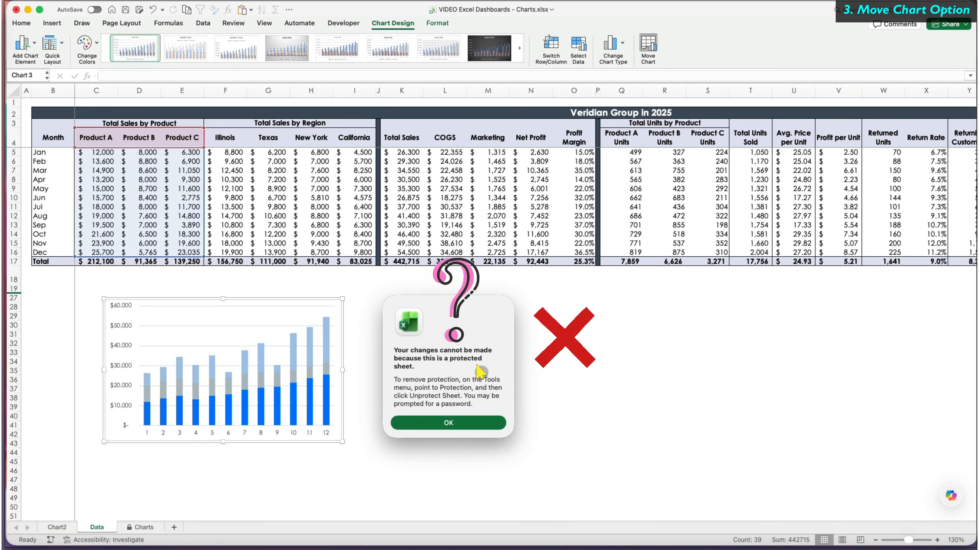
left_click(448, 422)
Step: Unprotect the Charts sheet
left_click(143, 528)
left_click(233, 23)
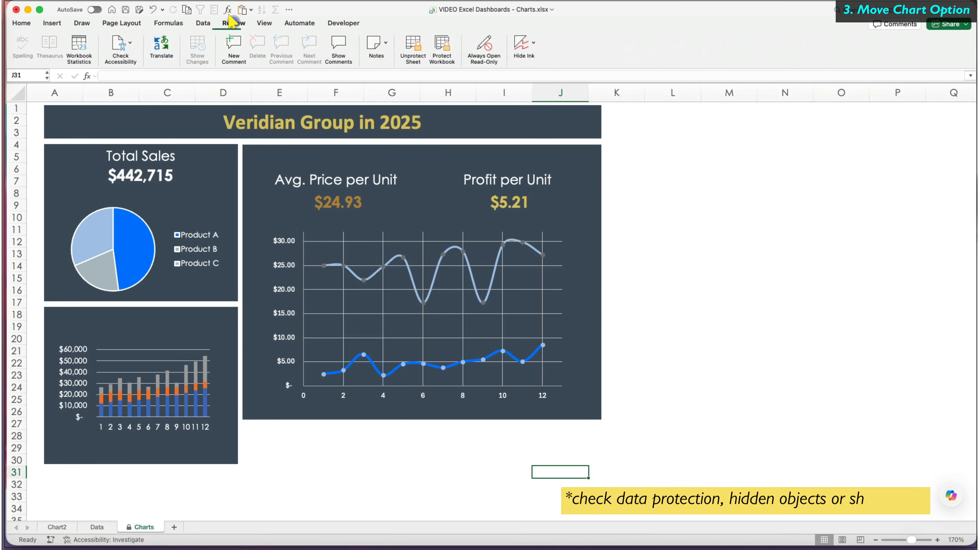
left_click(412, 46)
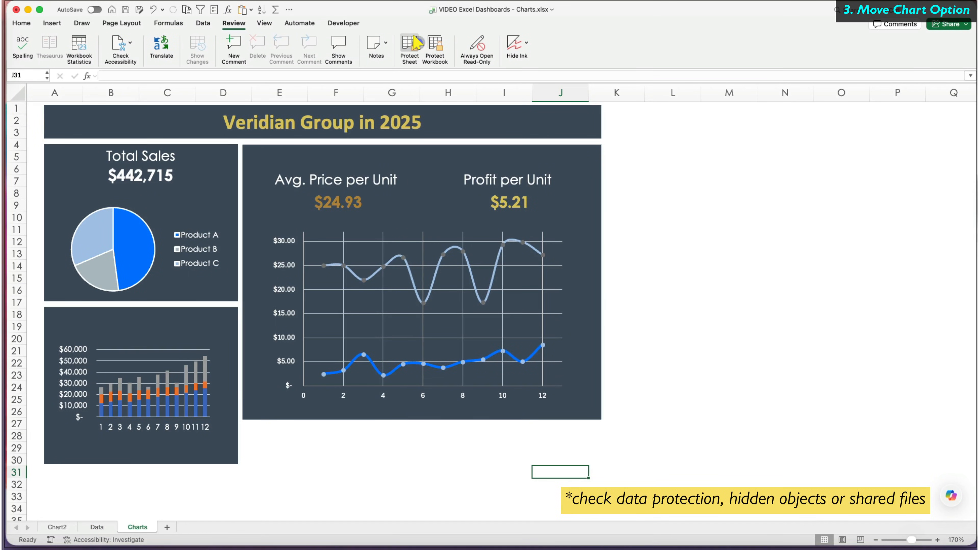
Step: Move the stacked column chart from the Data sheet into the unprotected Charts sheet as an object
left_click(99, 528)
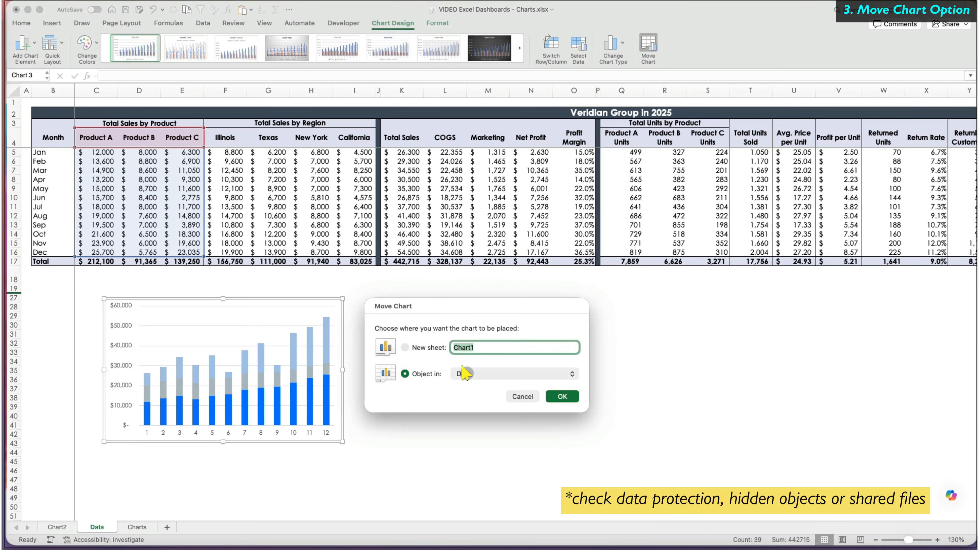
left_click(466, 373)
left_click(468, 385)
left_click(562, 397)
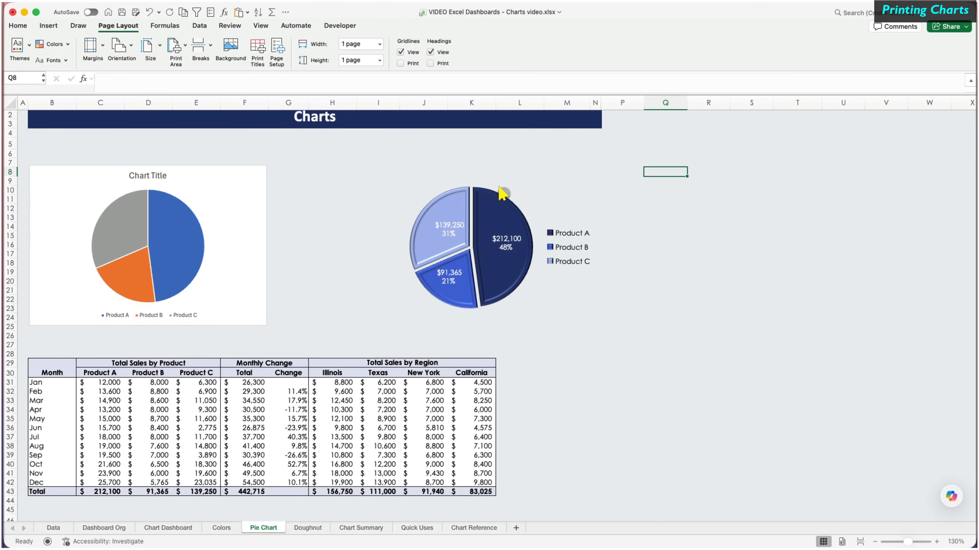
Step: Preview the printout with the blue exploded pie chart selected on the Pie Chart sheet, without printing
left_click(500, 193)
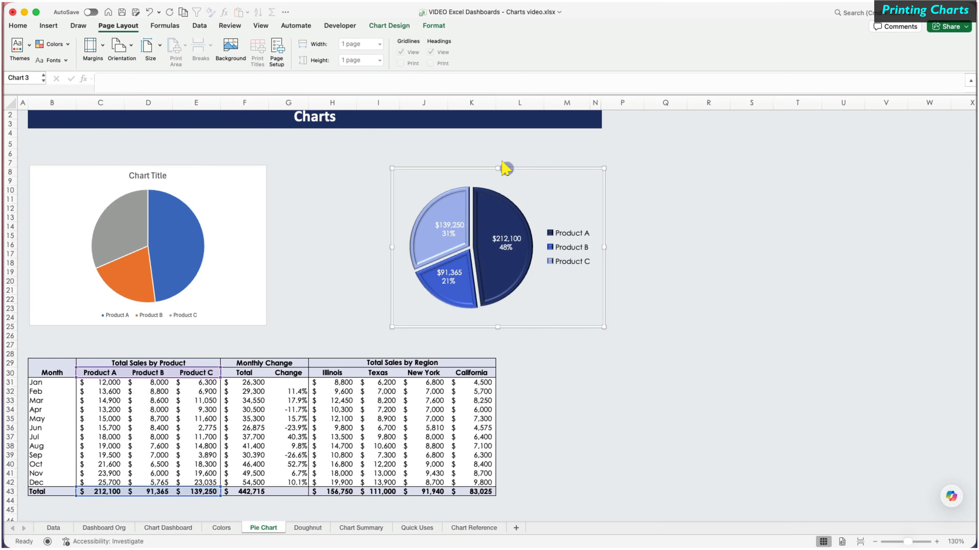
key("super")
key("super+p")
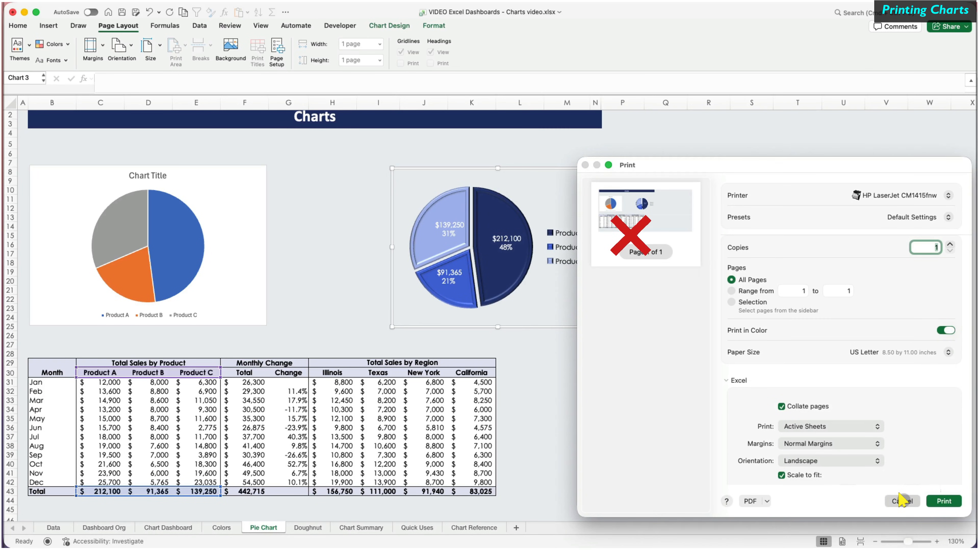
left_click(901, 501)
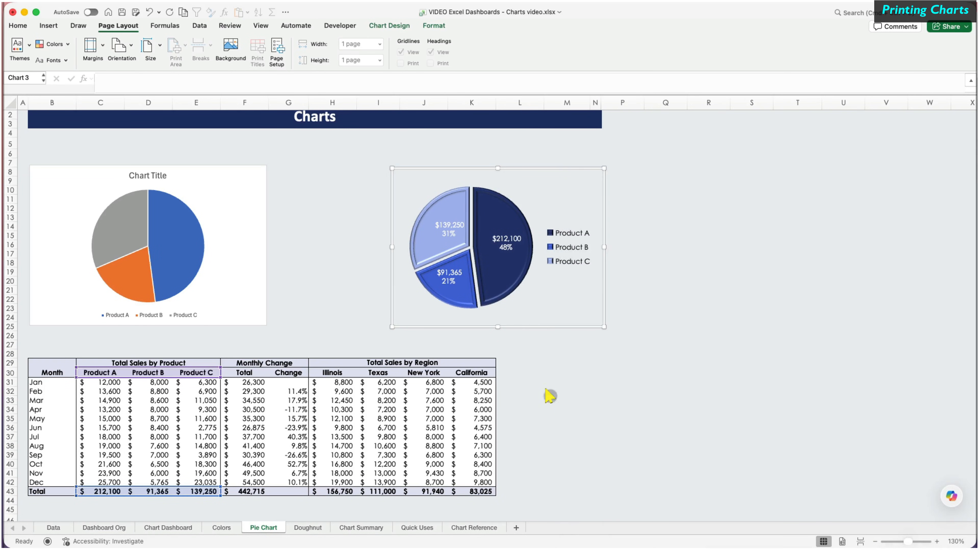
Step: Set the cells around the blue exploded pie chart, I7 to N25, as the print area and preview the printout without printing
left_click(522, 351)
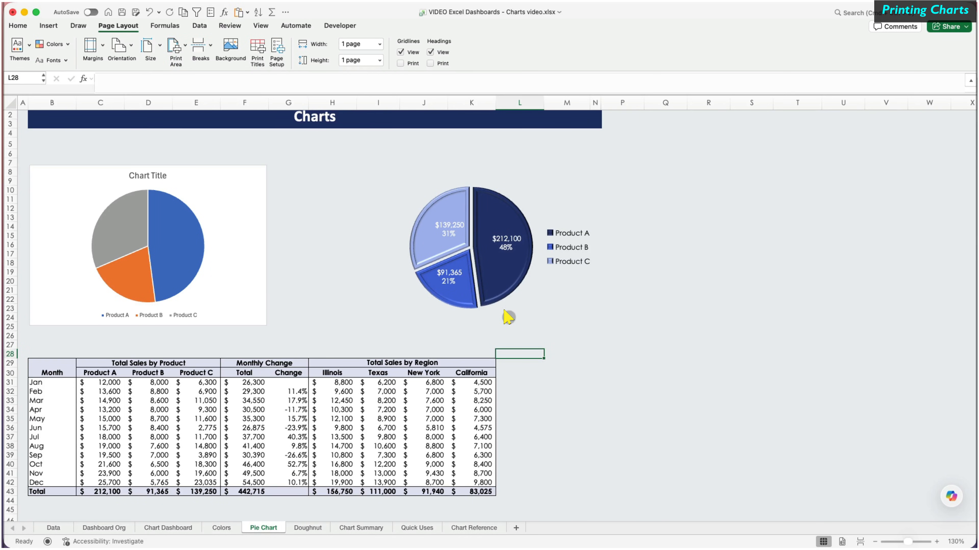
left_click_drag(385, 162, 597, 326)
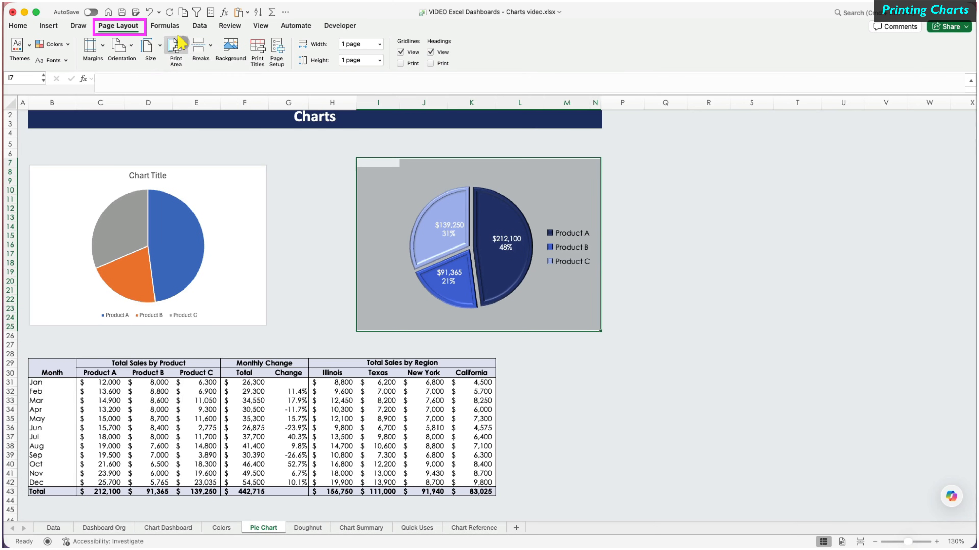
left_click(175, 45)
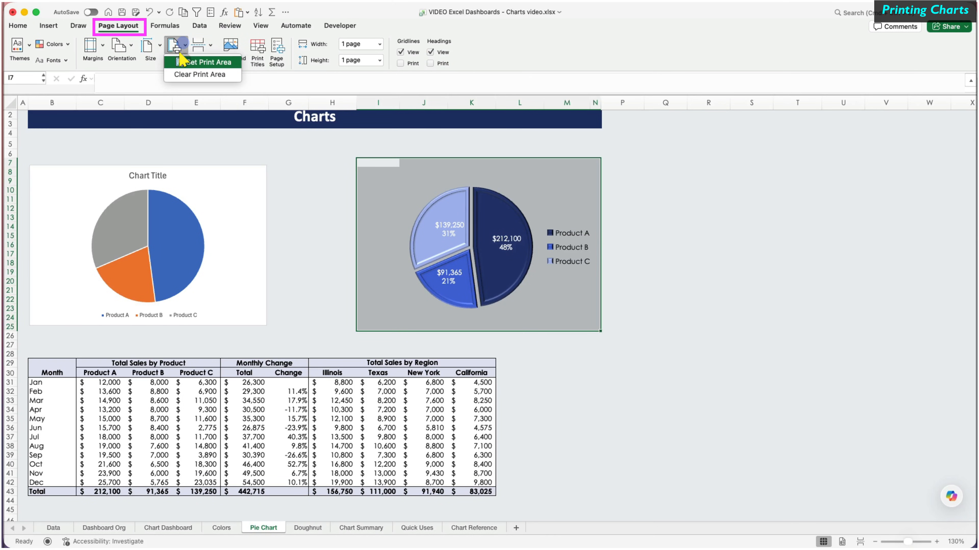
left_click(182, 62)
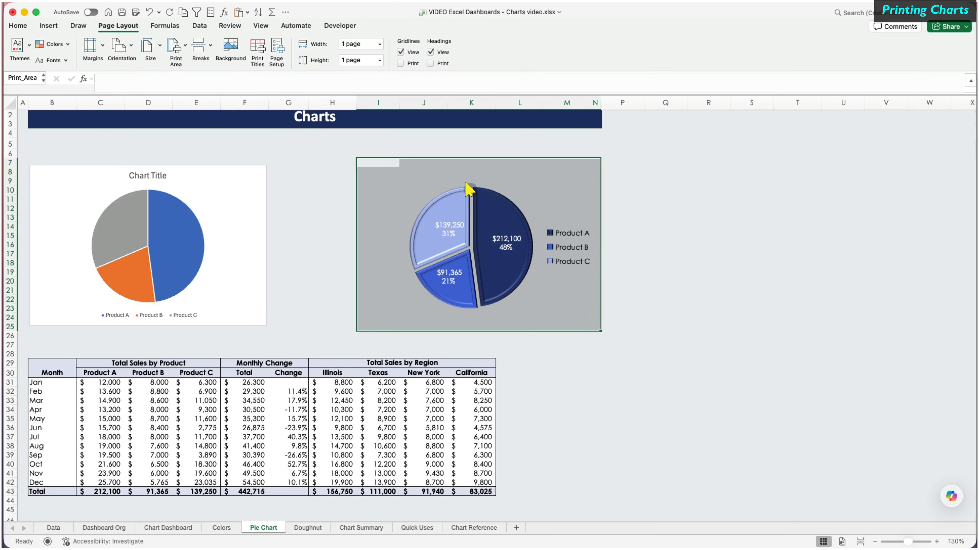
key("super+p")
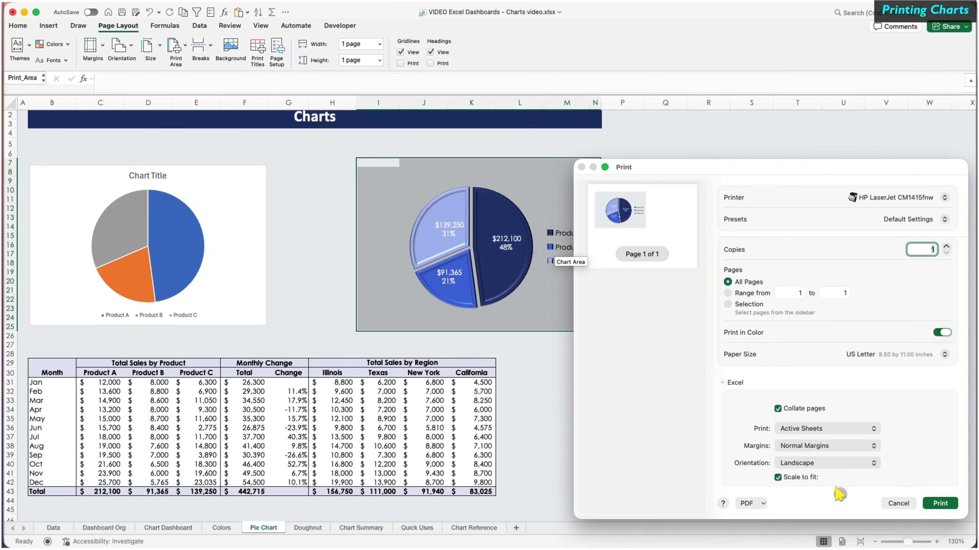
left_click(894, 504)
Step: Move the blue exploded pie chart to a new chart sheet named Chart2 Print
left_click(516, 307)
left_click(400, 25)
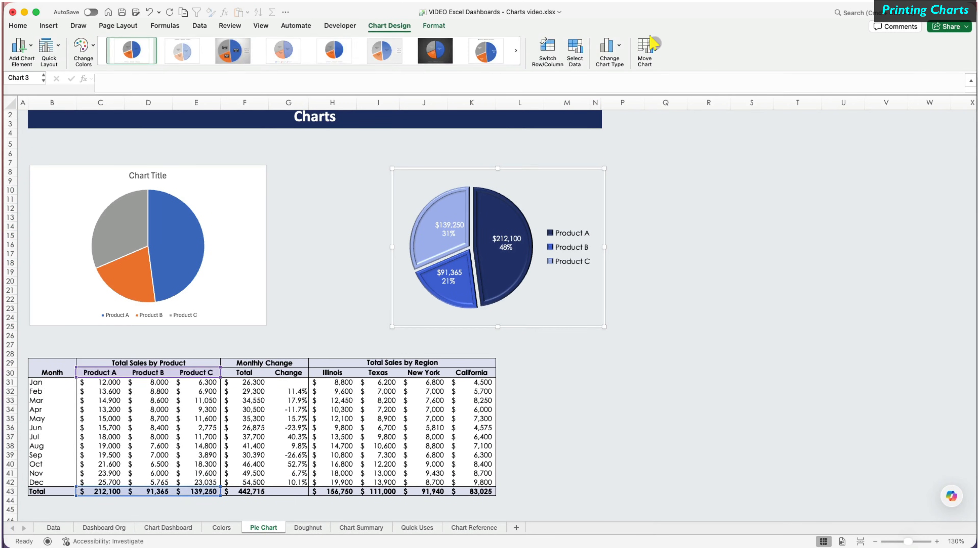
left_click(644, 49)
left_click(682, 225)
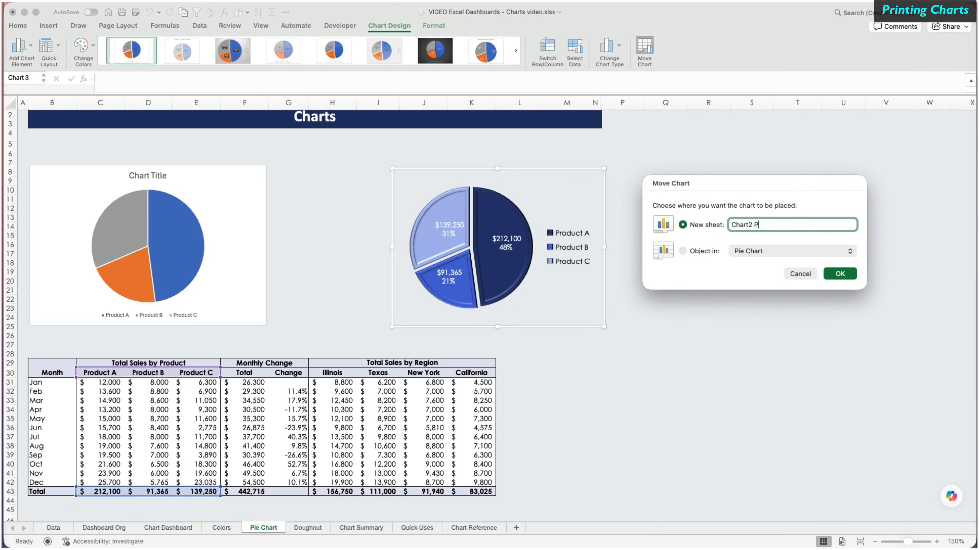
left_click(834, 273)
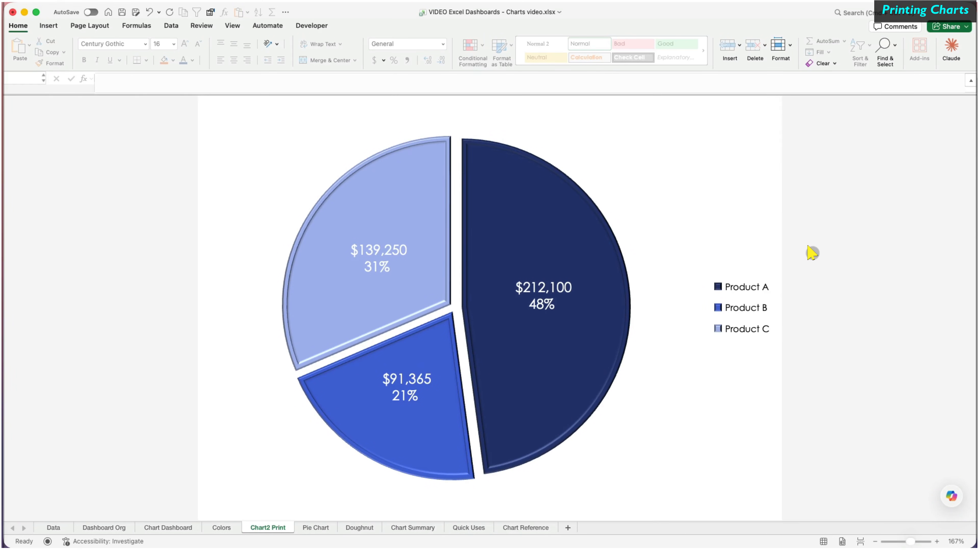
Step: Preview the printout of the Chart2 Print sheet and review its print options, without printing
key("super+p")
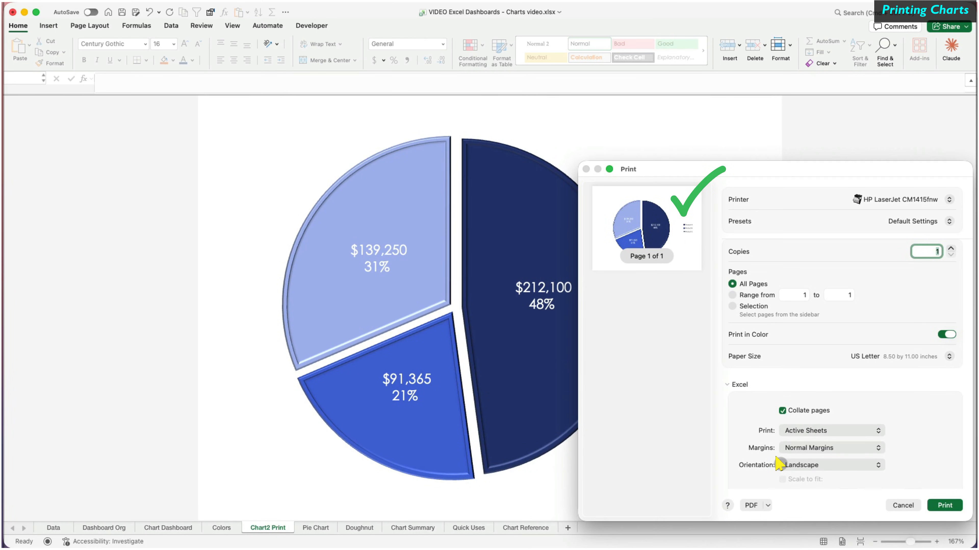
scroll(778, 464, "down", 4)
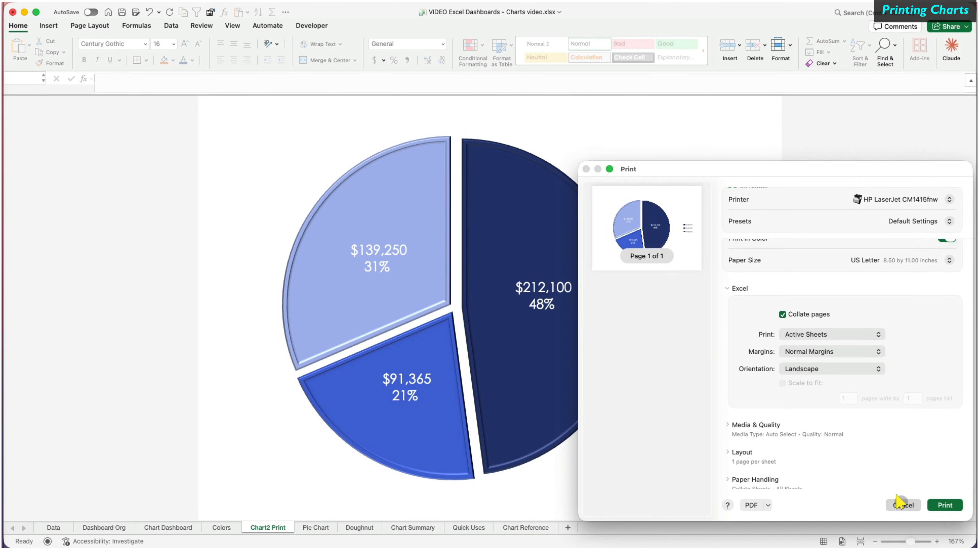
left_click(901, 505)
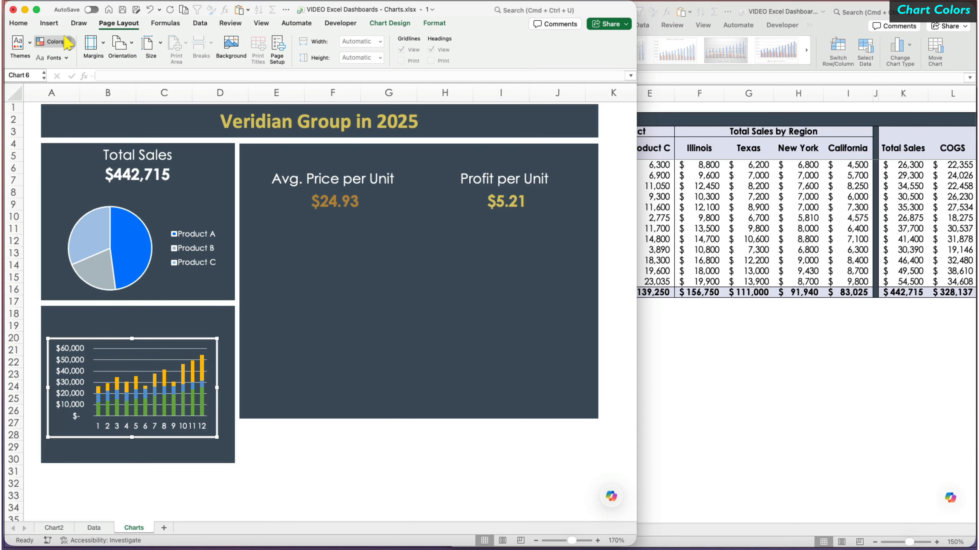
Step: In the Charts workbook, apply the DT3 - Fresh Green Analytics theme colors and review the list of color themes
left_click(68, 43)
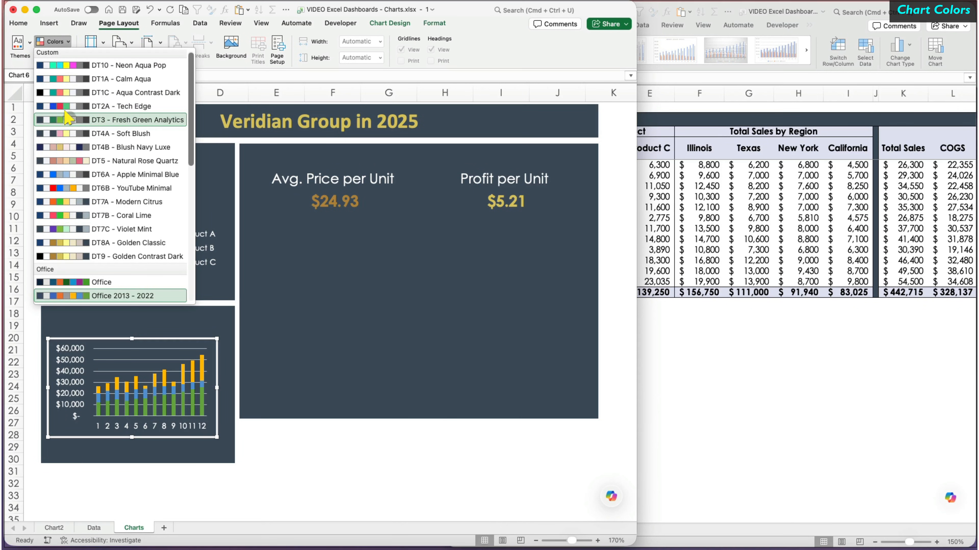
left_click(68, 119)
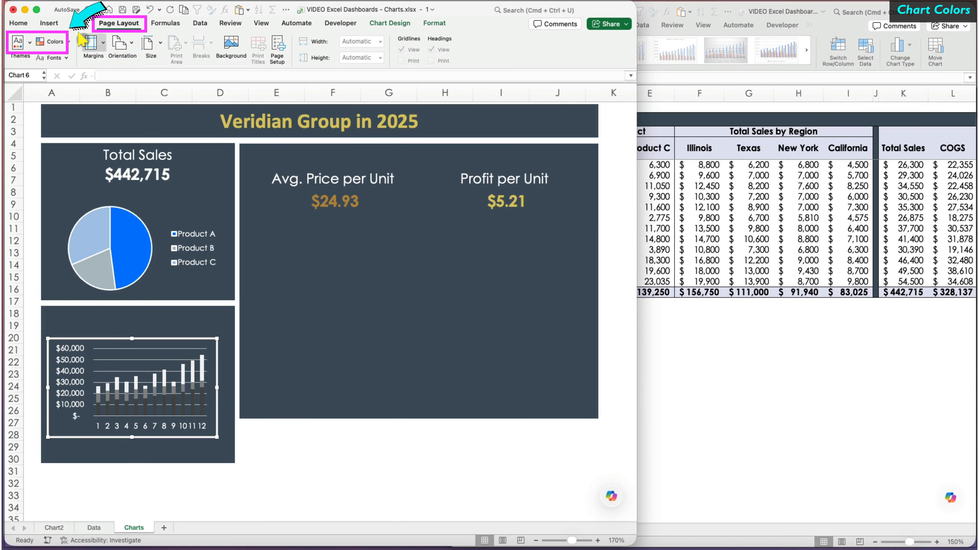
left_click(67, 40)
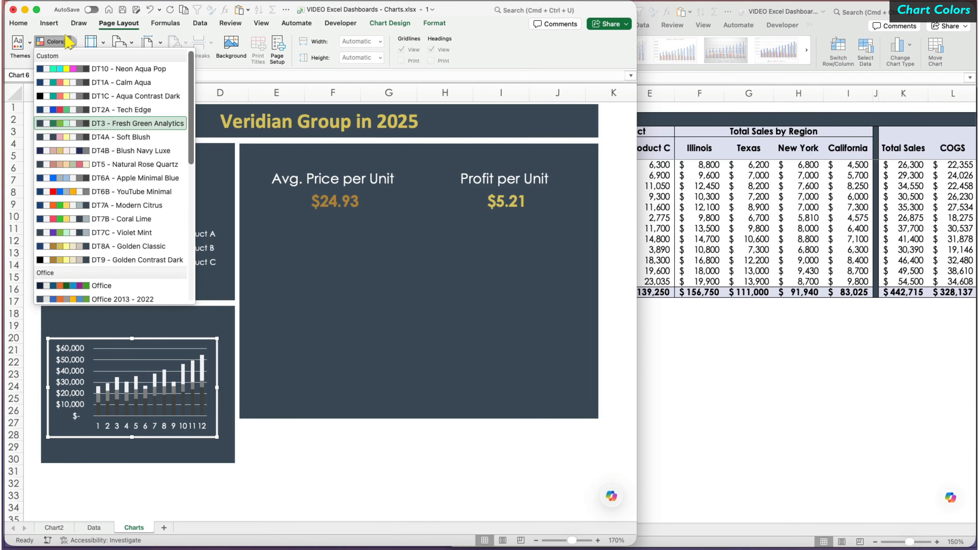
left_click(67, 40)
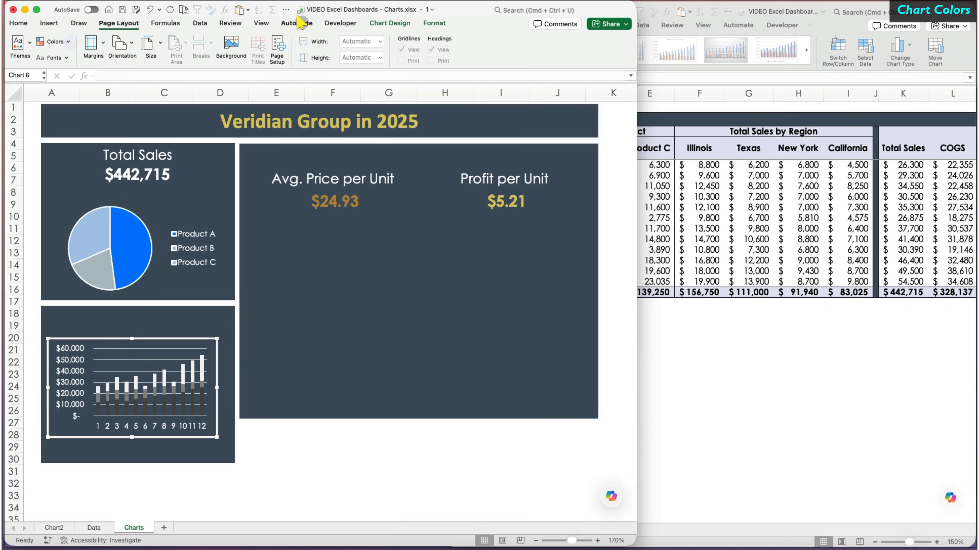
Step: Recolor the stacked column chart on the Charts sheet with the first Colorful palette
left_click(389, 20)
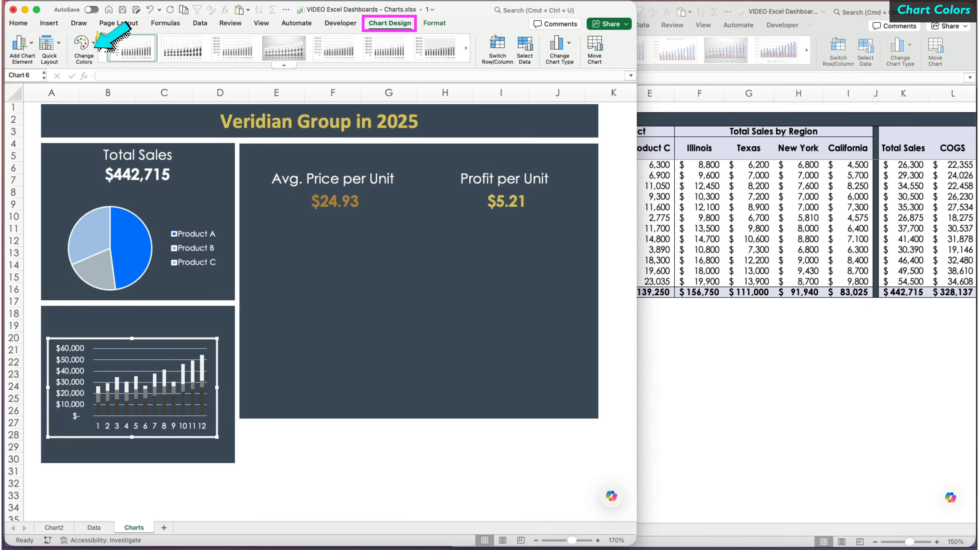
left_click(92, 43)
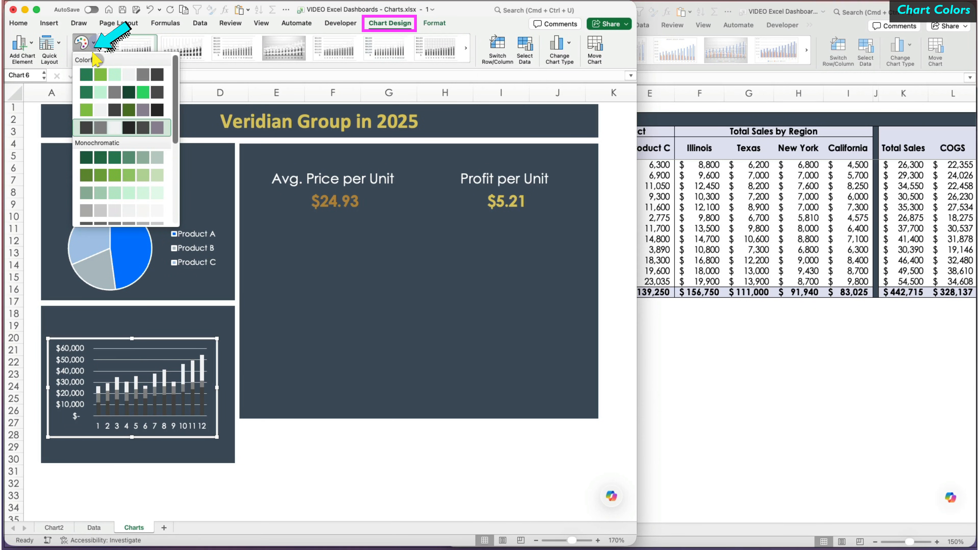
left_click(98, 72)
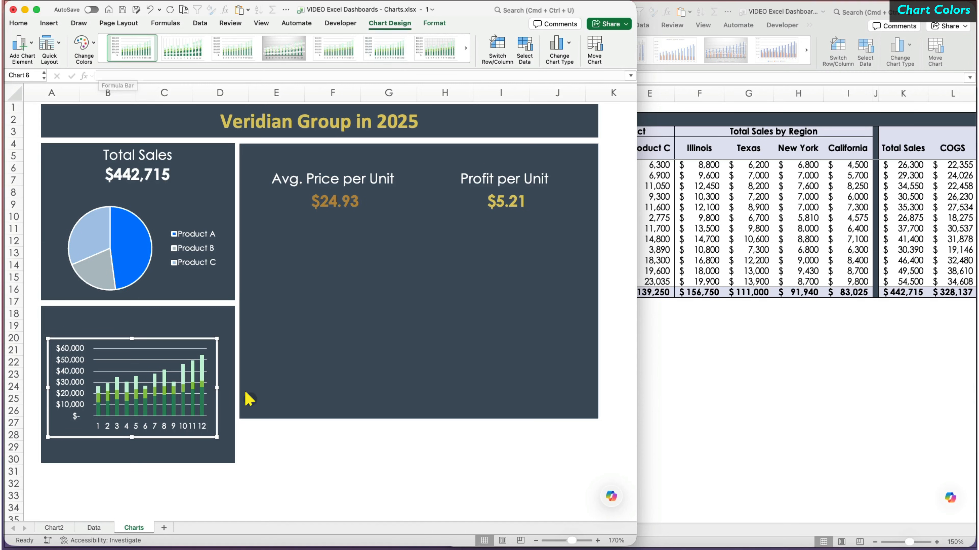
left_click(262, 443)
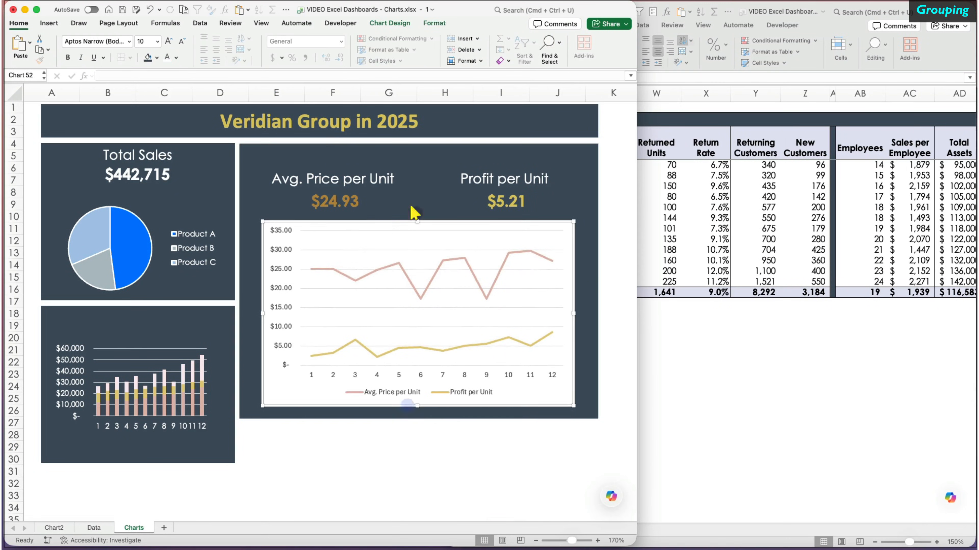
Step: Group the dashboard's line chart, pie chart, stacked column chart, title banner and background panels into one object
left_click(705, 217)
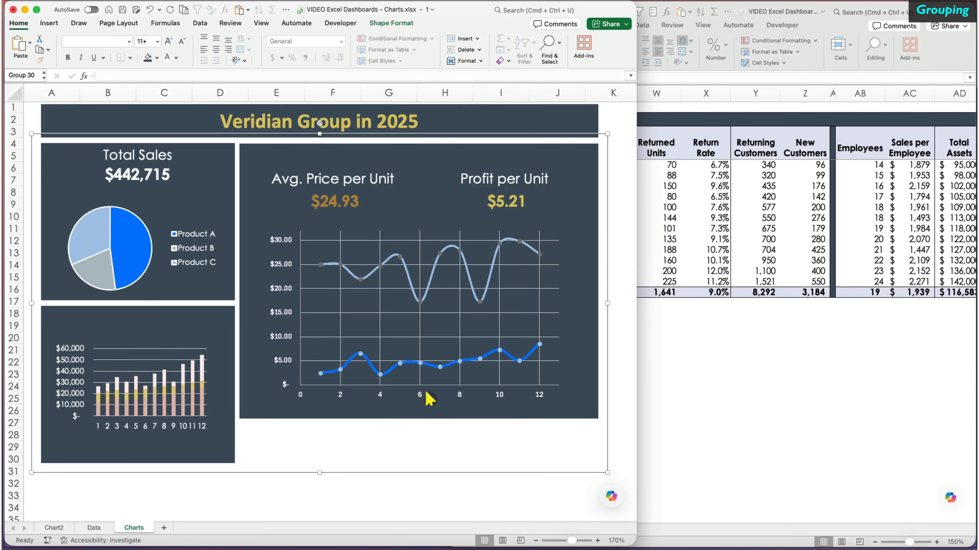
left_click(347, 227)
left_click(188, 222, "shift")
left_click(170, 343, "shift")
left_click(183, 125, "shift")
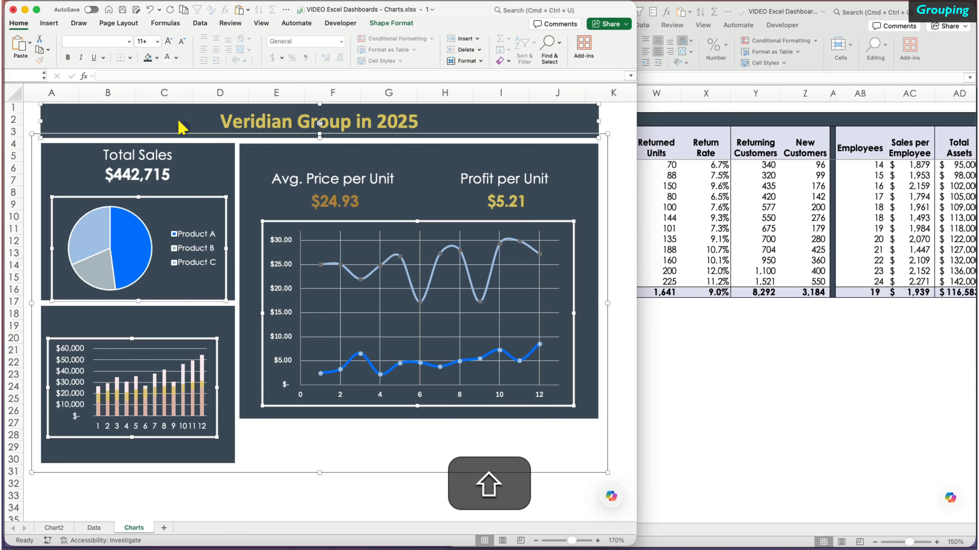
right_click(183, 125)
mouse_move(269, 179)
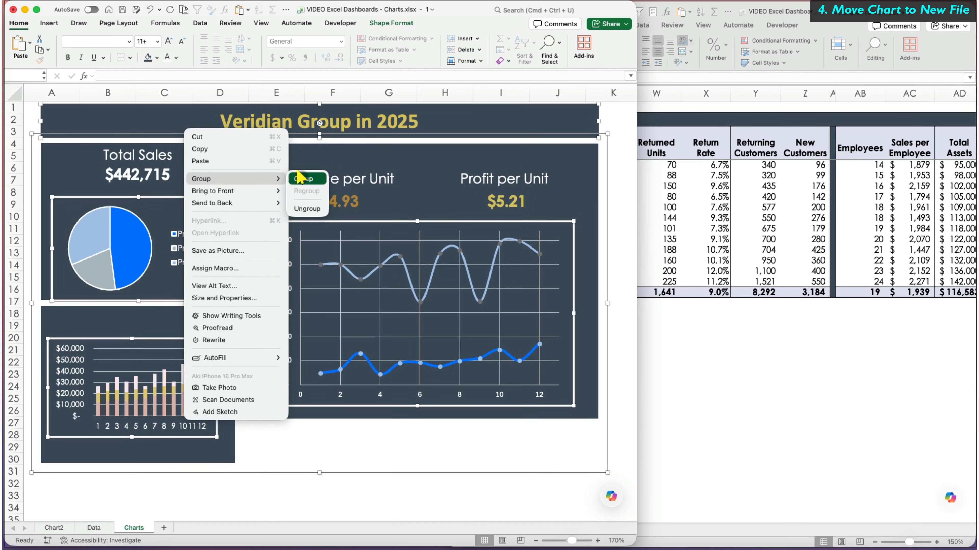
left_click(303, 178)
Step: Copy the grouped dashboard from the Charts sheet and paste it at cell A1 of Sheet1 in the new workbook Book4
left_click(324, 482)
left_click(348, 470)
left_click(444, 115)
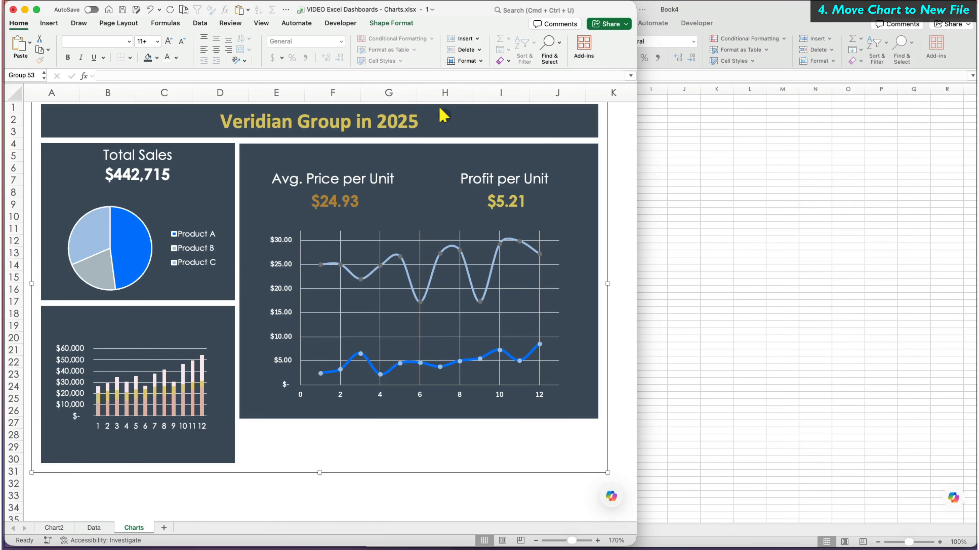
key("super+c")
left_click(671, 230)
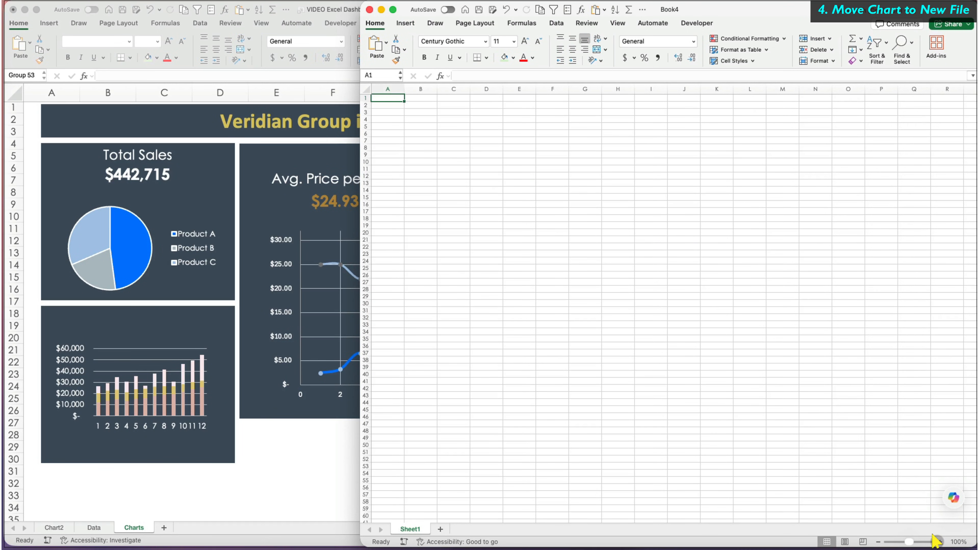
key("super+v")
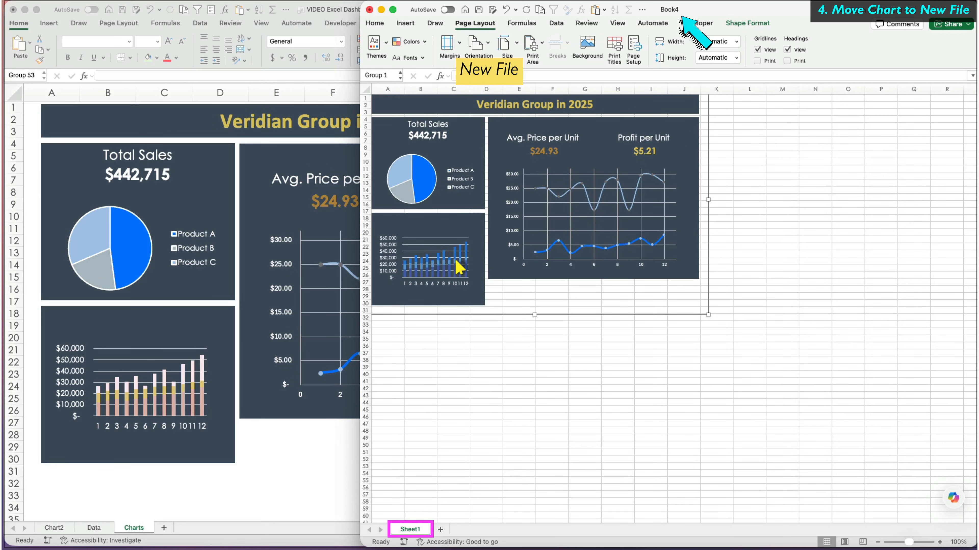
left_click(555, 381)
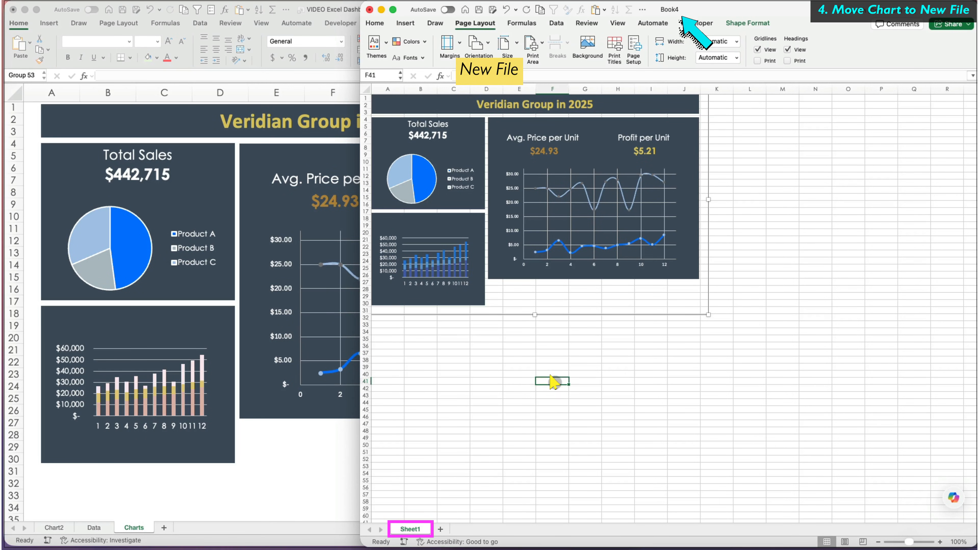
Step: Set January's average price per unit to 35 on the source workbook's Data sheet
left_click(582, 280)
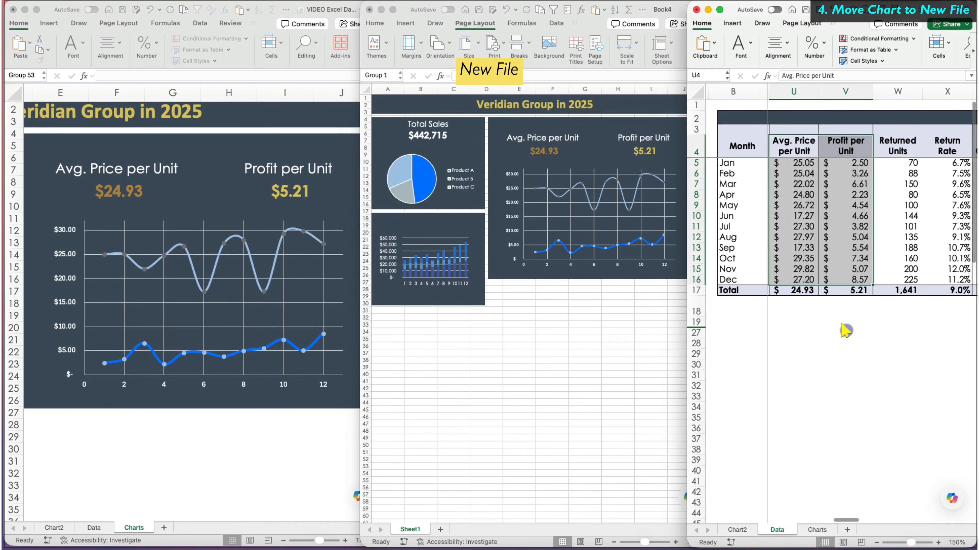
left_click(844, 332)
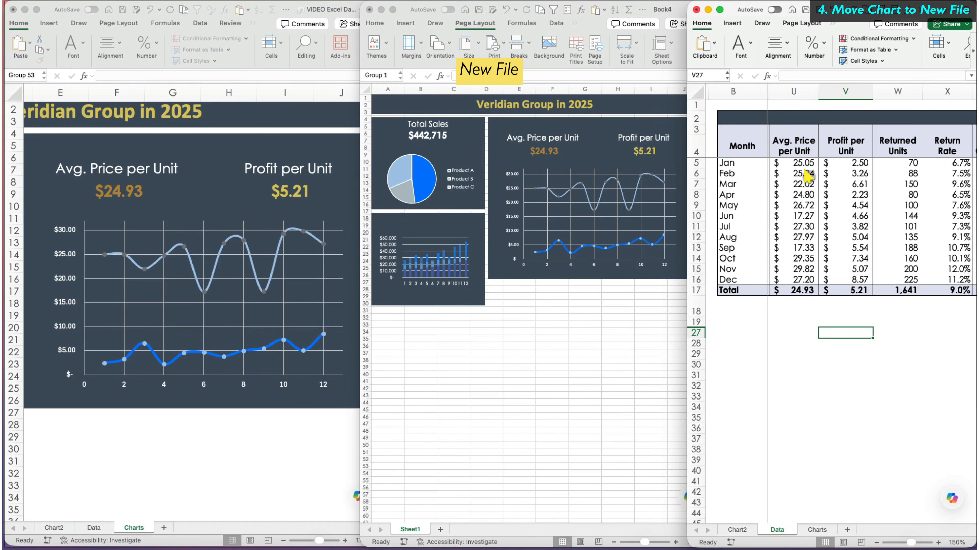
left_click(801, 164)
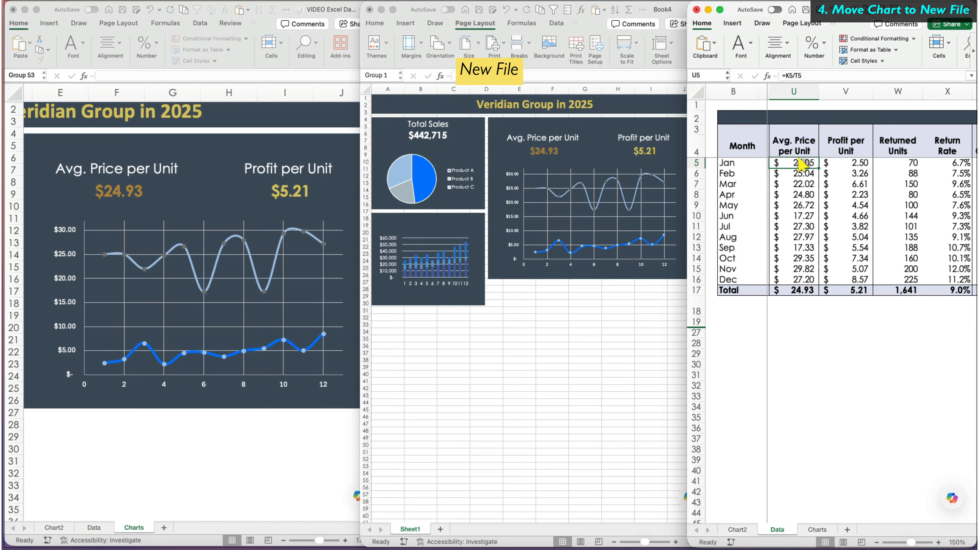
type("35")
key("Return")
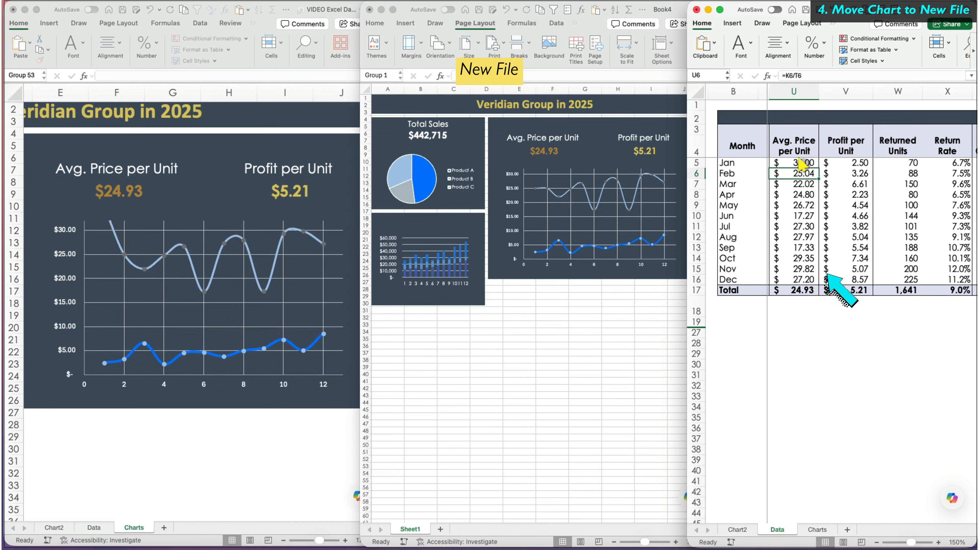
Step: Set January's average price per unit to 100 and June's profit per unit to 35 on the Data sheet
left_click(800, 164)
type("100")
key("Return")
left_click(841, 214)
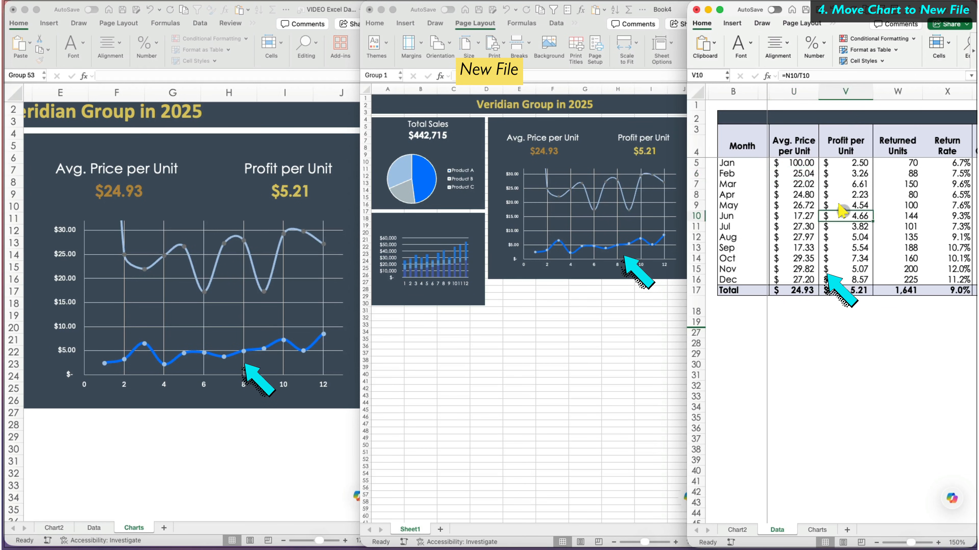
type("35")
key("Return")
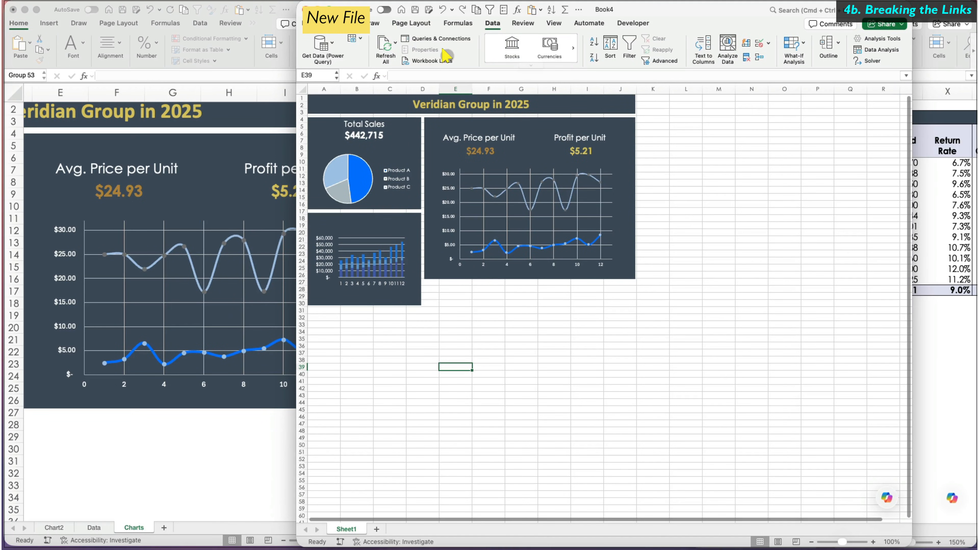
Step: Break the workbook link from Book4 to the VIDEO Excel Dashboards source file
left_click(426, 57)
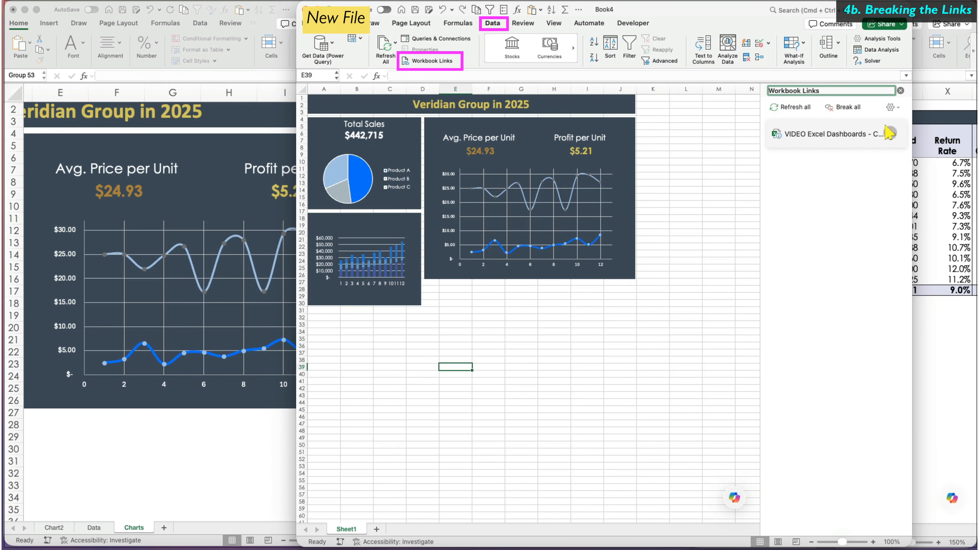
left_click(890, 134)
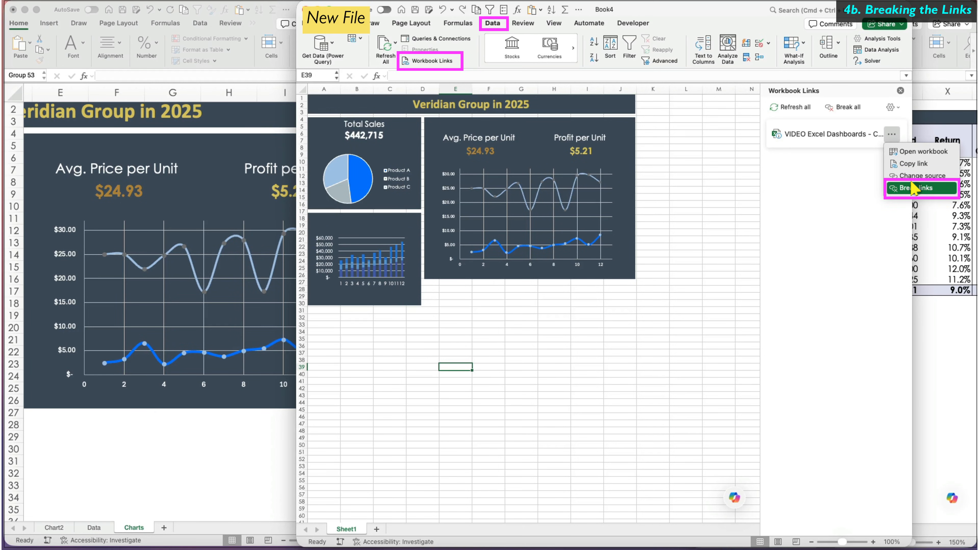
left_click(912, 188)
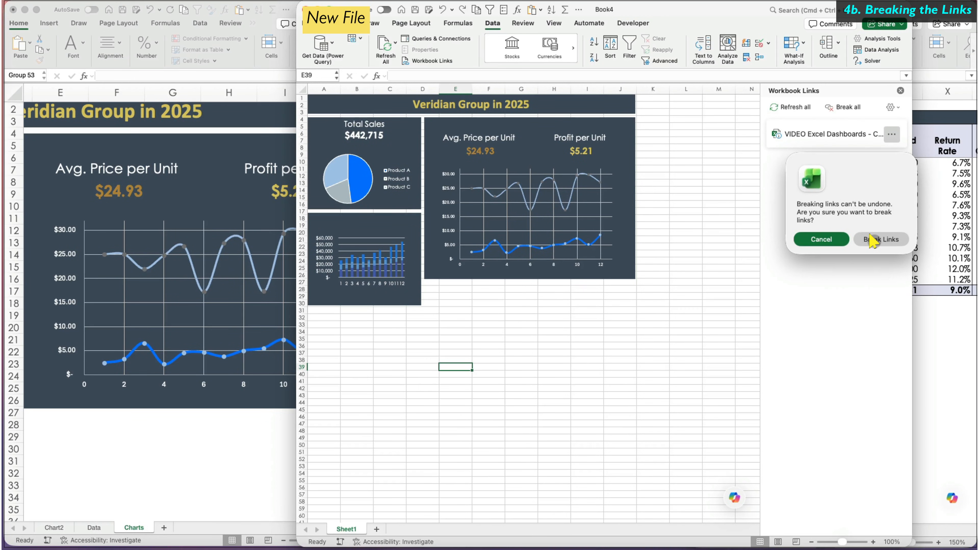
left_click(872, 241)
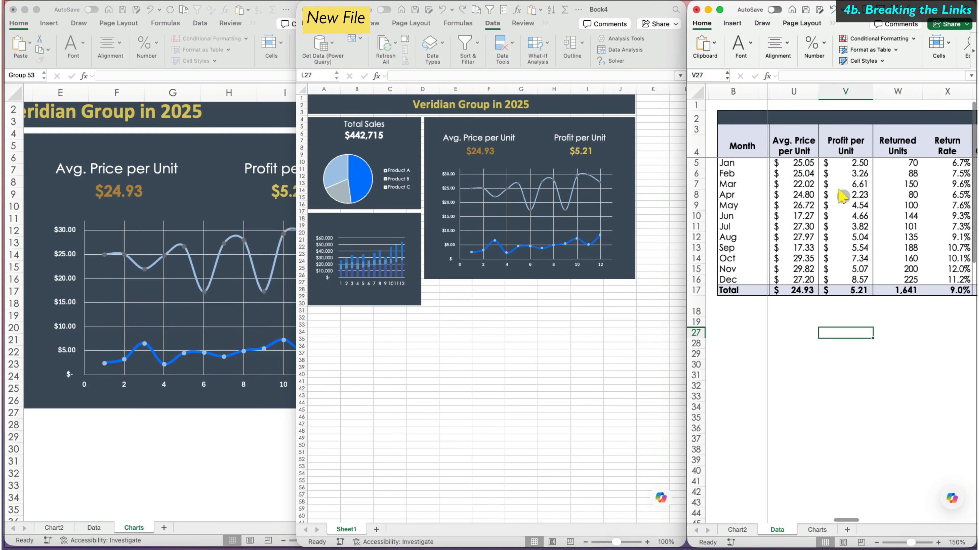
Step: On the source Data sheet, set June's profit per unit to 30 and March's to 25
left_click(847, 215)
type("30")
key("Return")
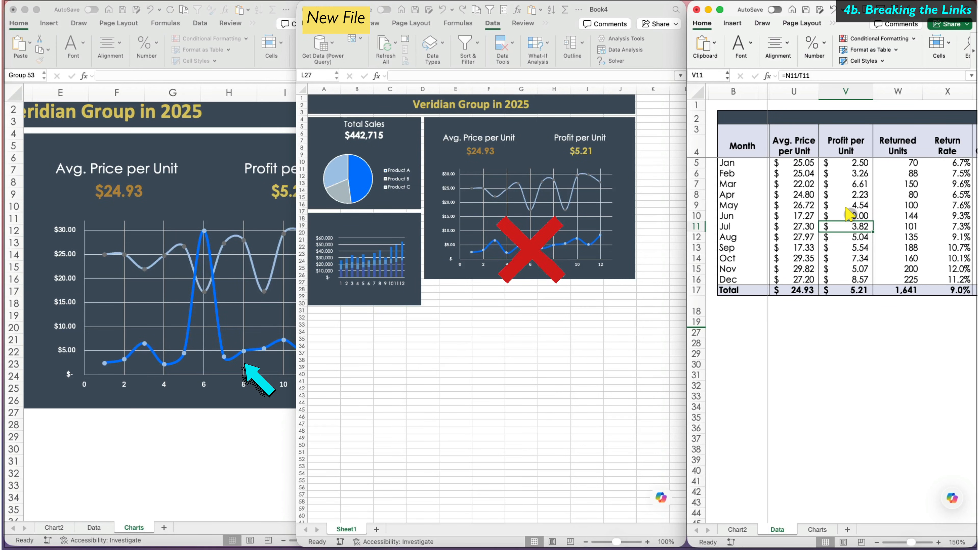
left_click(855, 184)
type("25")
key("Return")
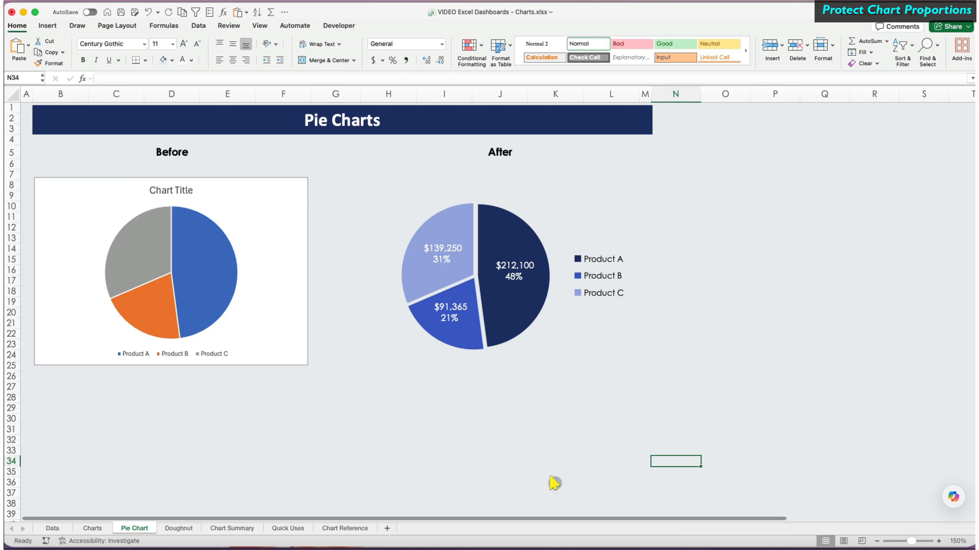
Step: On the Pie Chart sheet, narrow columns B through M and increase the height of the rows from row 6 down
mouse_move(51, 96)
left_mouse_down()
mouse_move(639, 97)
mouse_move(577, 88)
mouse_move(595, 90)
left_mouse_up()
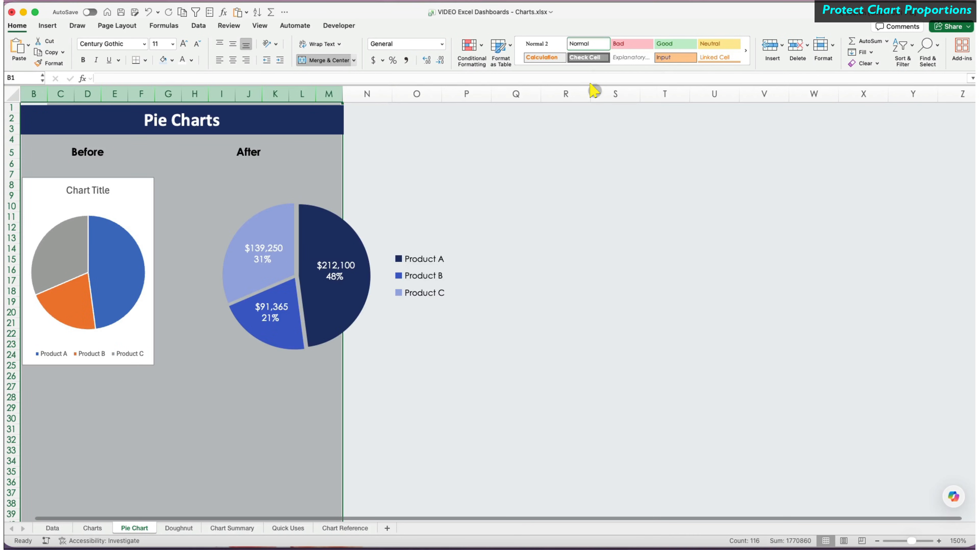
left_click(510, 371)
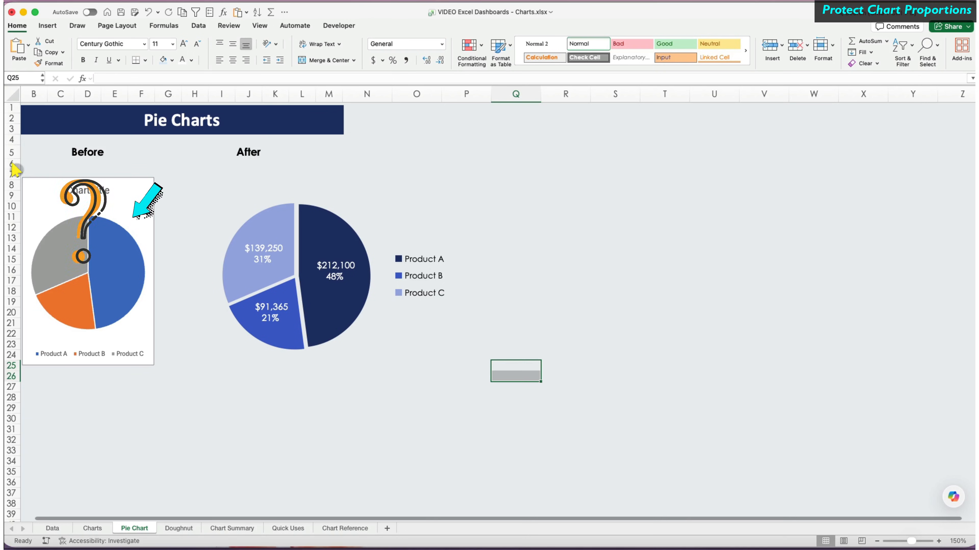
left_click_drag(12, 165, 14, 362)
left_click(284, 451)
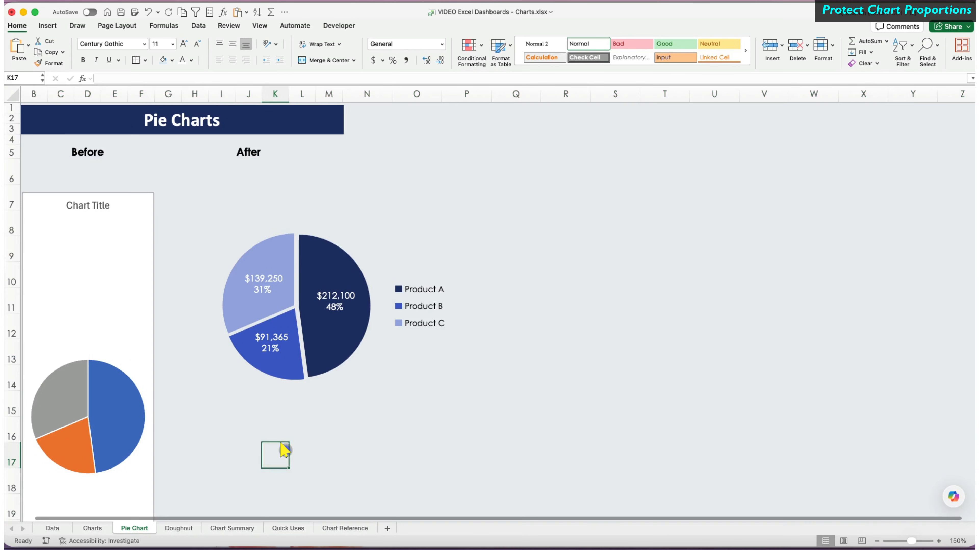
scroll(284, 451, "down", 3)
scroll(284, 451, "up", 2)
scroll(286, 447, "up", 1)
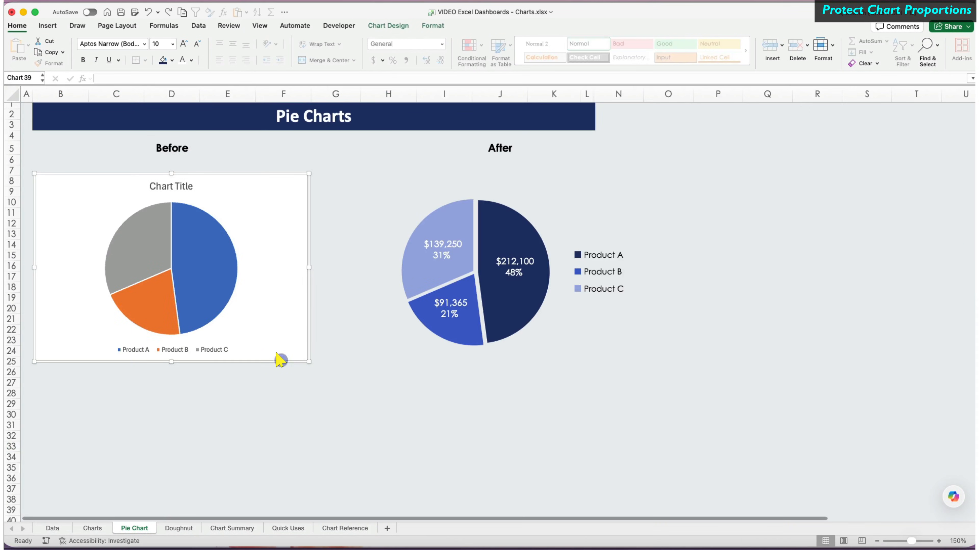
Step: Set the Before pie chart's properties to "Move but don't size with cells"
double_click(280, 362)
left_click(885, 137)
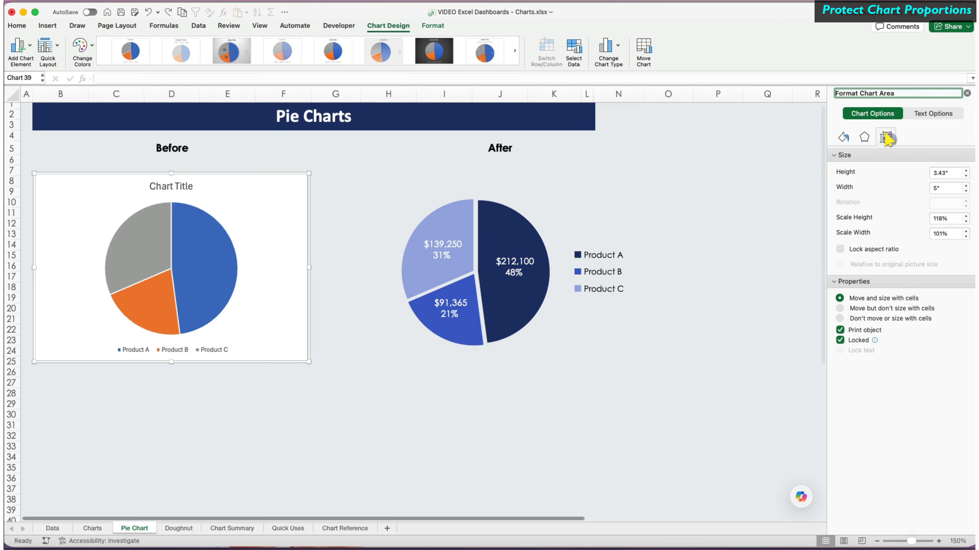
left_click(841, 308)
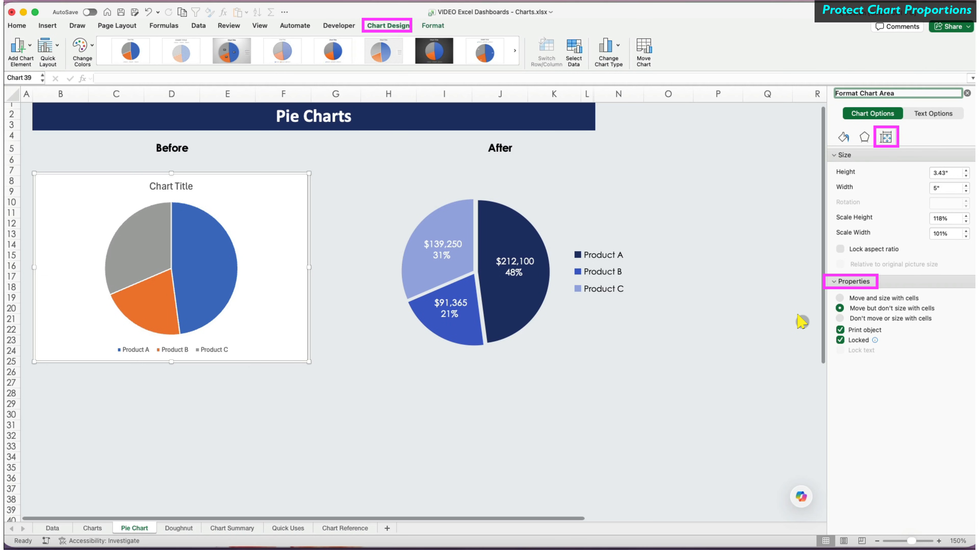
Step: Test the Before pie chart's sizing by narrowing column D, and undo the test changes
left_click(201, 153)
left_click(153, 94)
left_click_drag(199, 94, 170, 94)
key("super+z")
key("super+z")
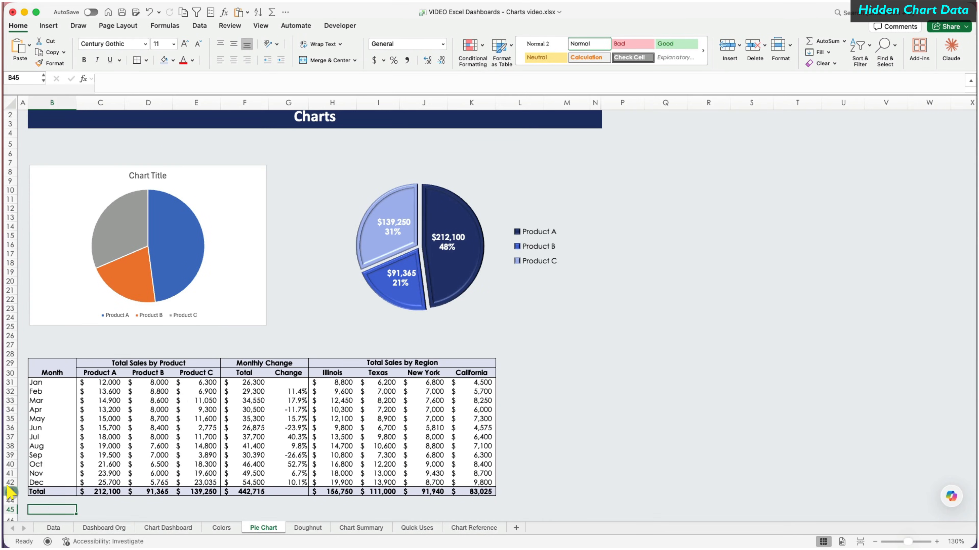
Step: In the Charts video workbook, hide row 43 with the product and region totals on the Pie Chart sheet
left_click(10, 492)
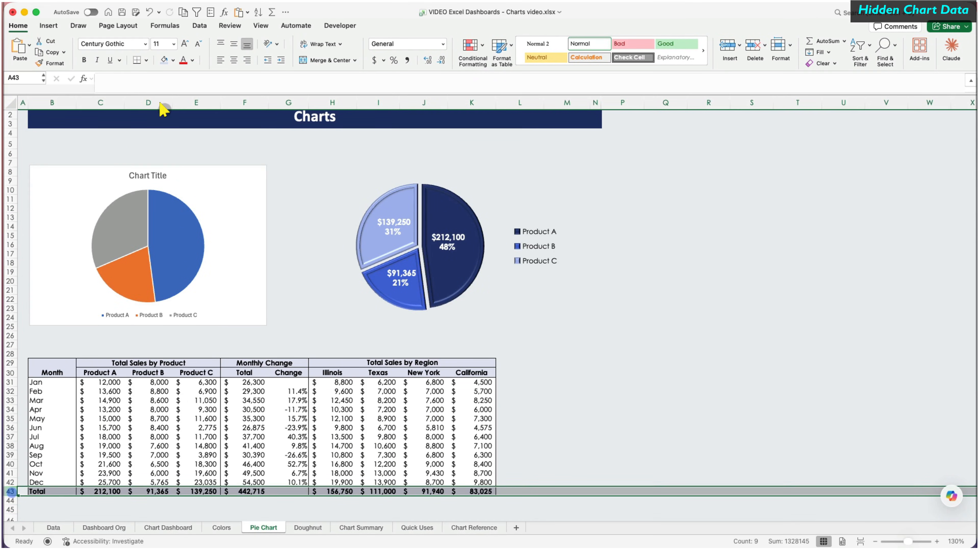
left_click(116, 1)
mouse_move(155, 3)
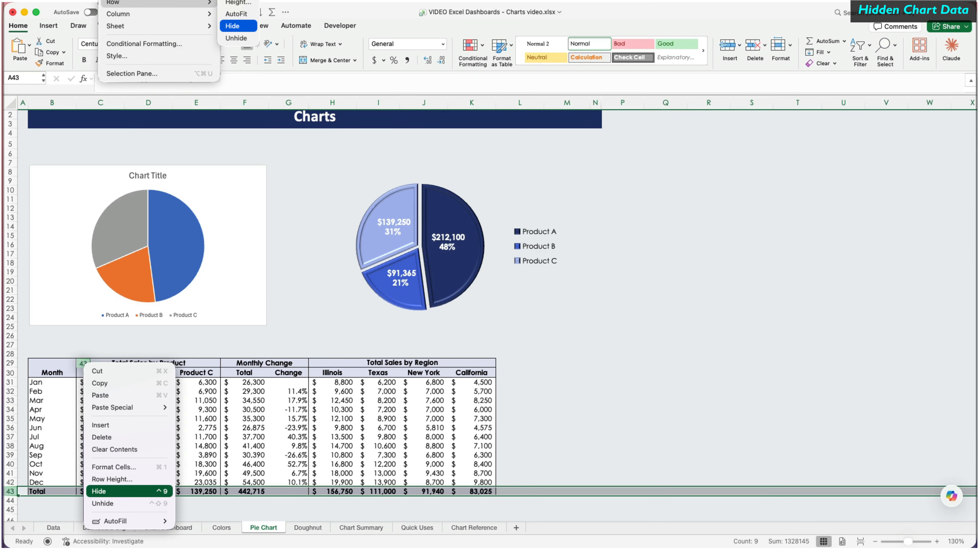
left_click(232, 26)
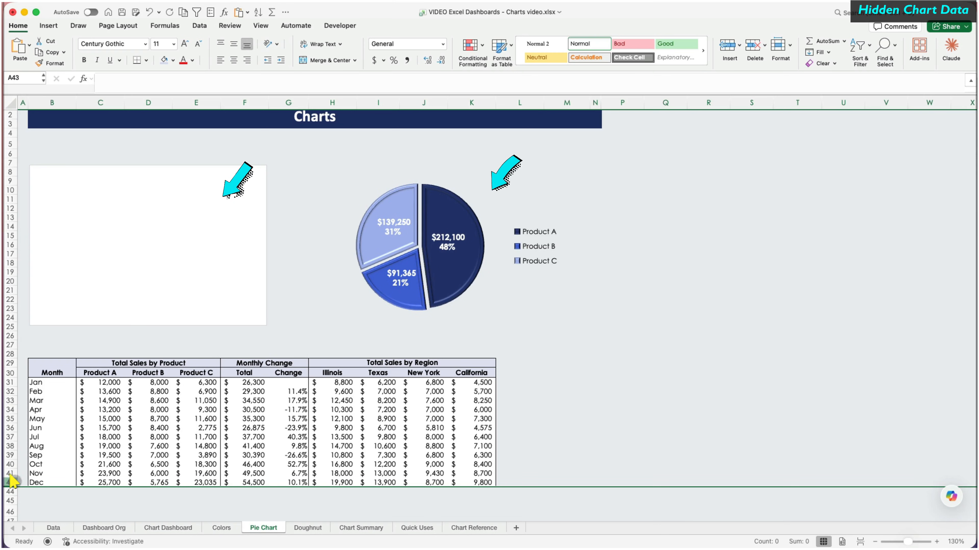
Step: Unhide the Total row between rows 42 and 44
mouse_move(10, 483)
left_mouse_down()
mouse_move(10, 500)
mouse_move(8, 491)
left_mouse_up()
right_click(9, 491)
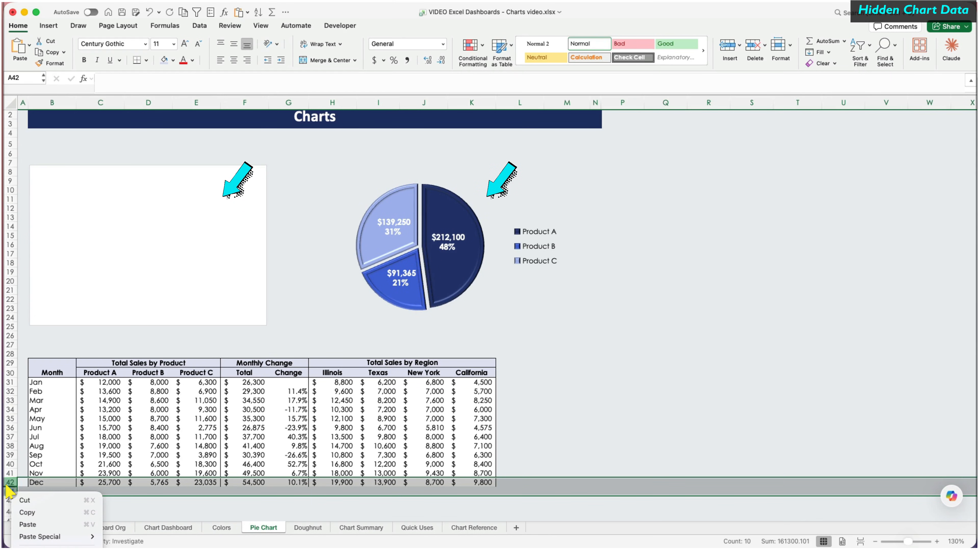
left_click(42, 548)
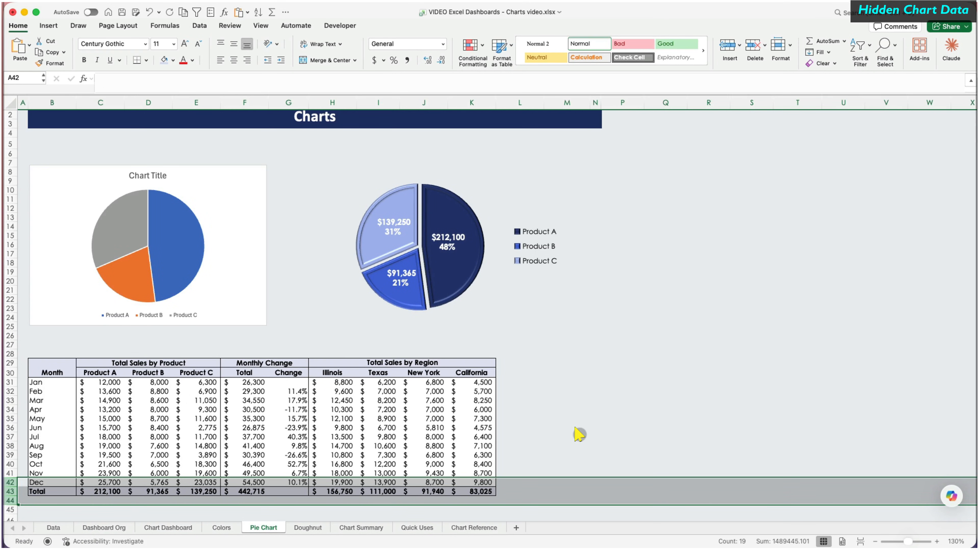
Step: Enable "Show data in hidden rows and columns" in the data source settings of the pie chart titled Chart Title
left_click(578, 435)
left_click(244, 169)
left_click(383, 24)
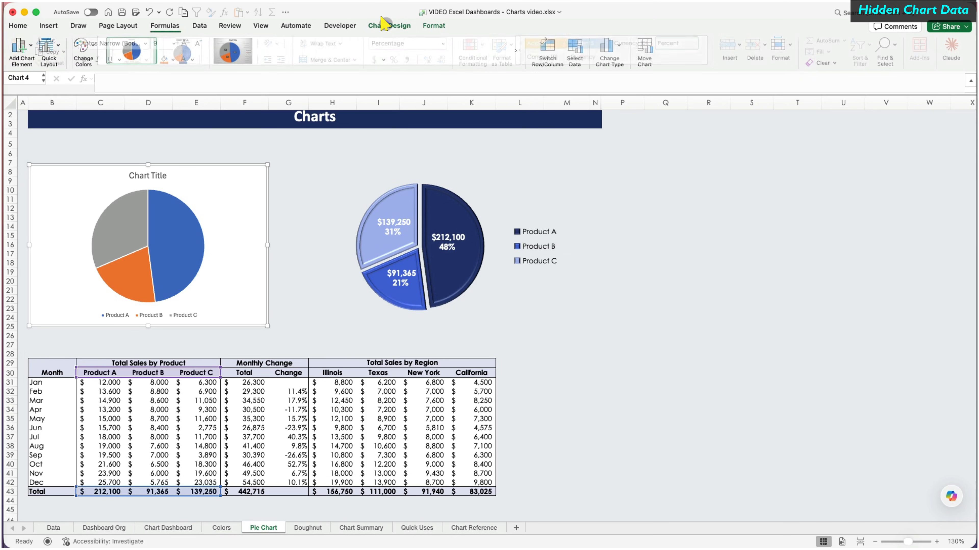
left_click(576, 38)
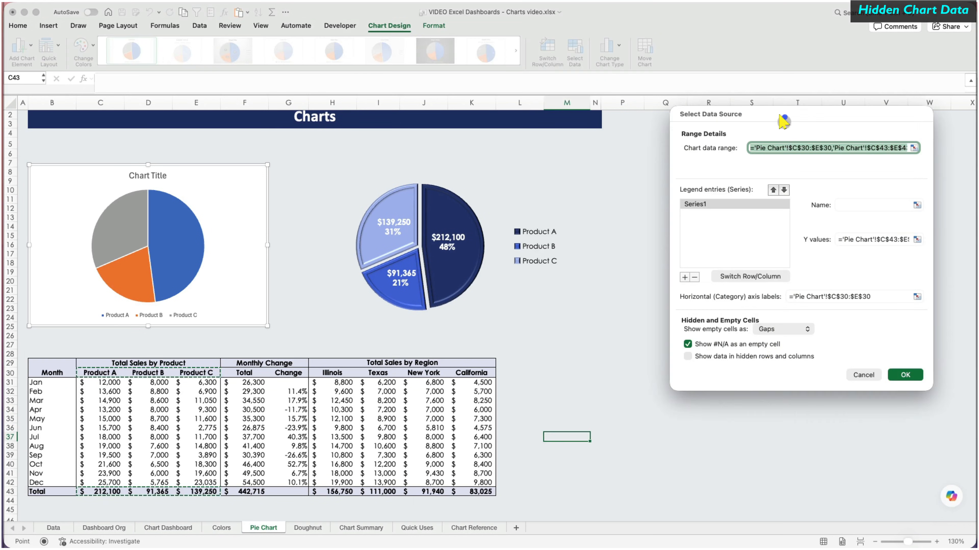
left_click(706, 356)
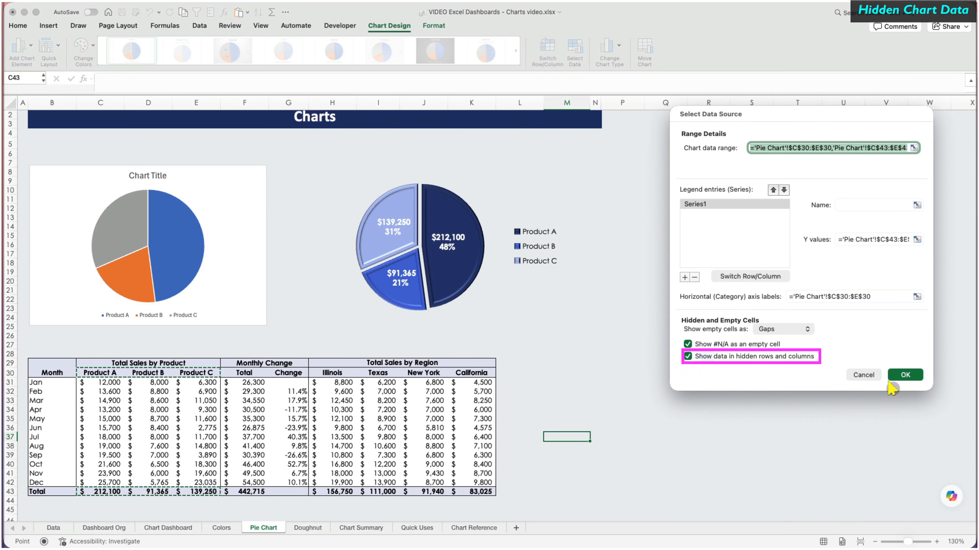
left_click(903, 374)
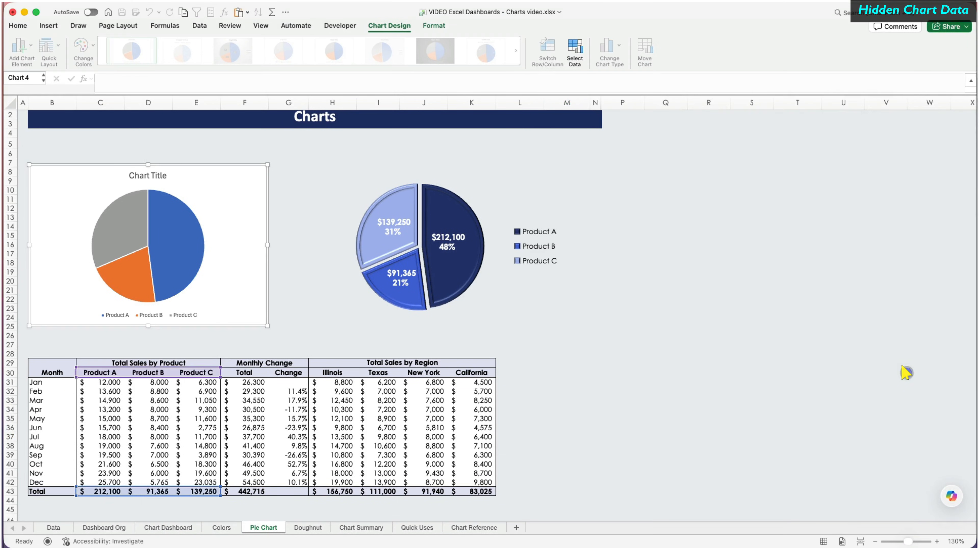
Step: Test the chart by hiding Total row 43 again, and undo the hiding
left_click(10, 492)
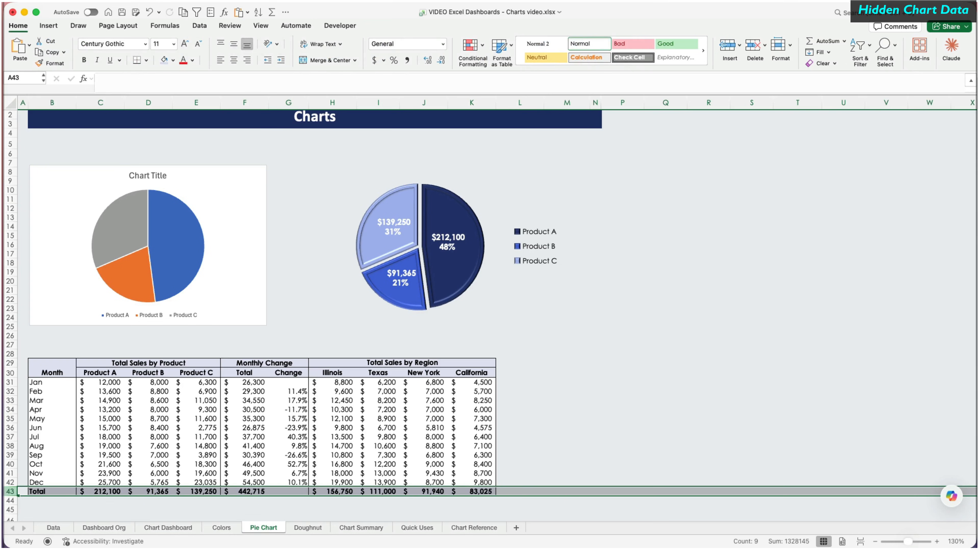
right_click(83, 492)
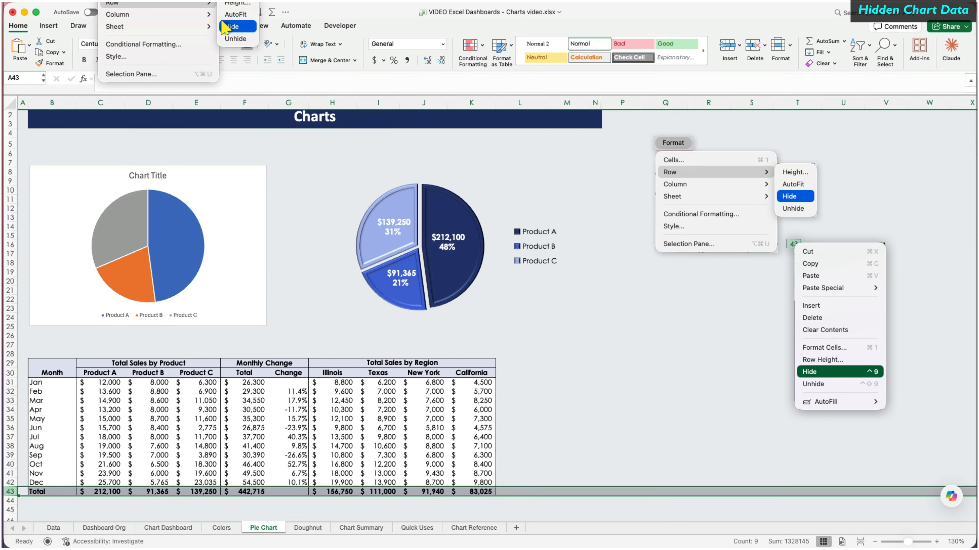
left_click(228, 25)
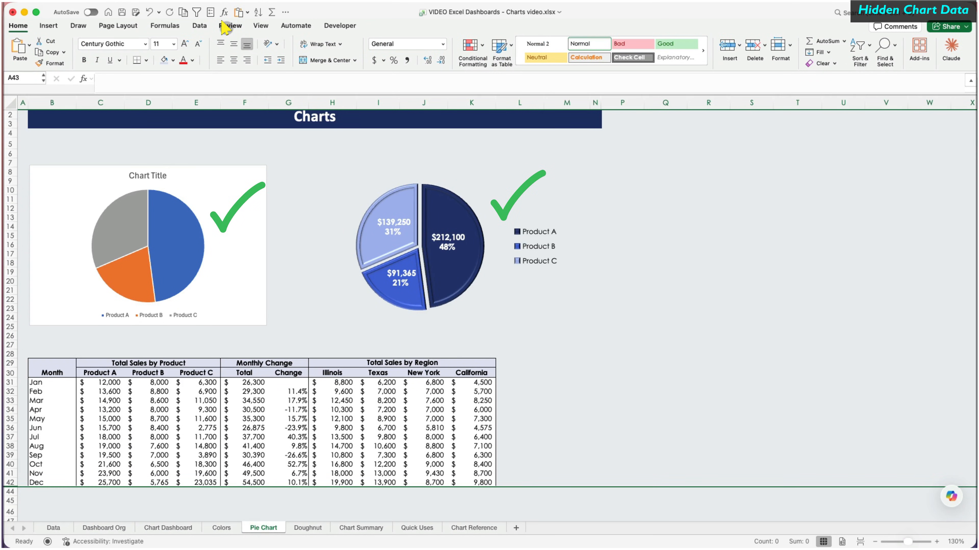
key("super+z")
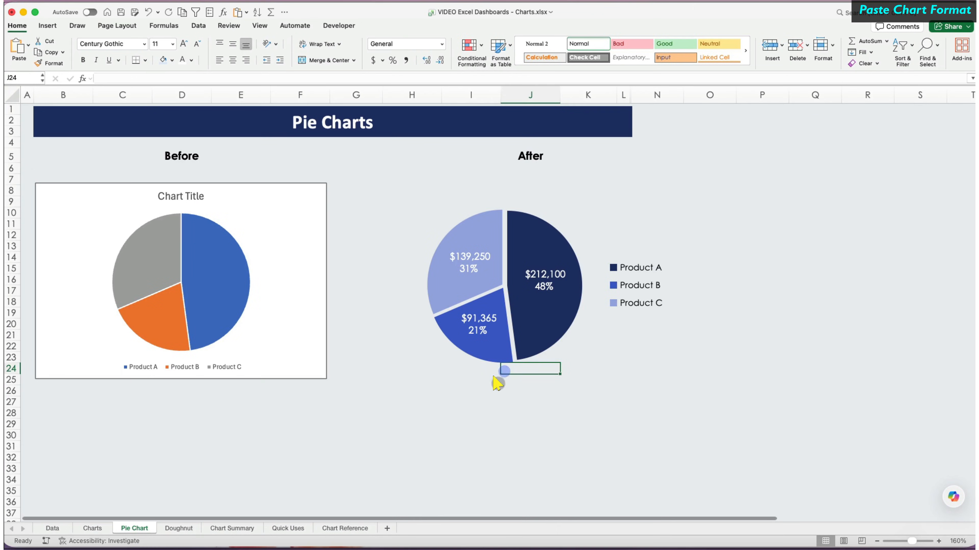
Step: Copy the After pie chart and paste only its formats onto the Before pie chart
left_click(483, 360)
left_click(473, 385)
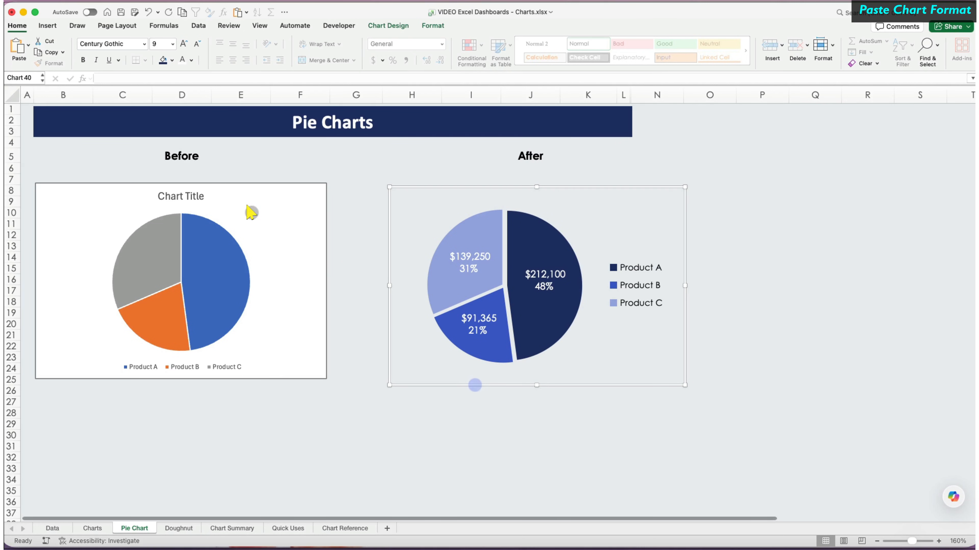
left_click(46, 0)
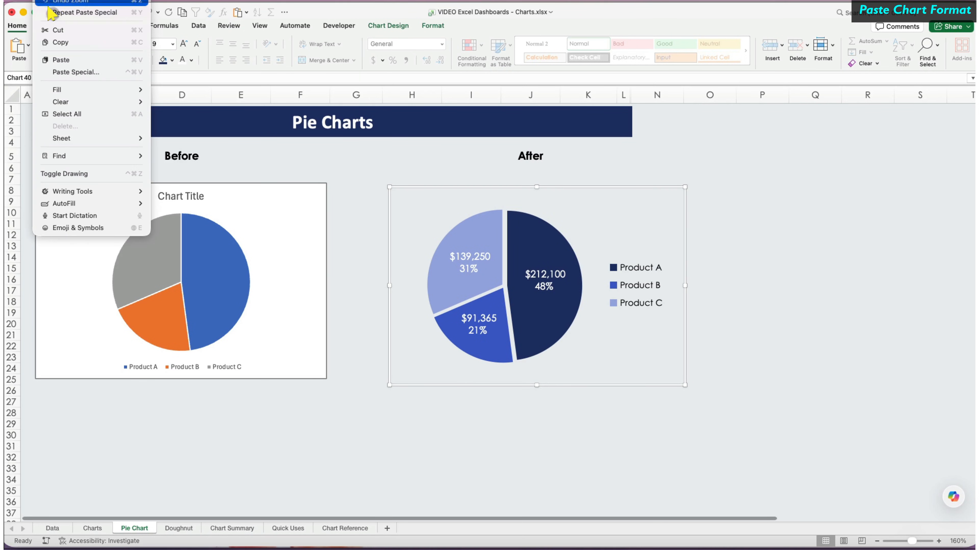
left_click(56, 40)
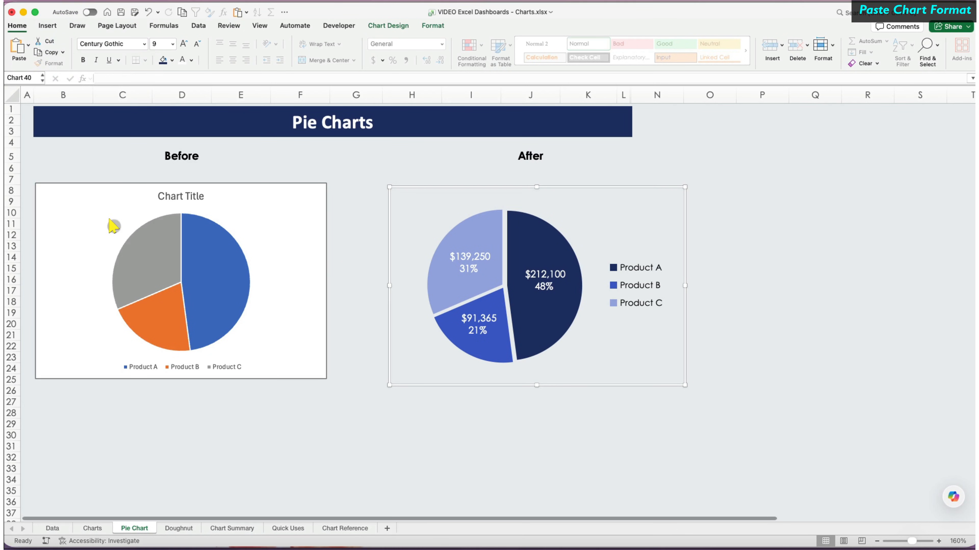
left_click(110, 182)
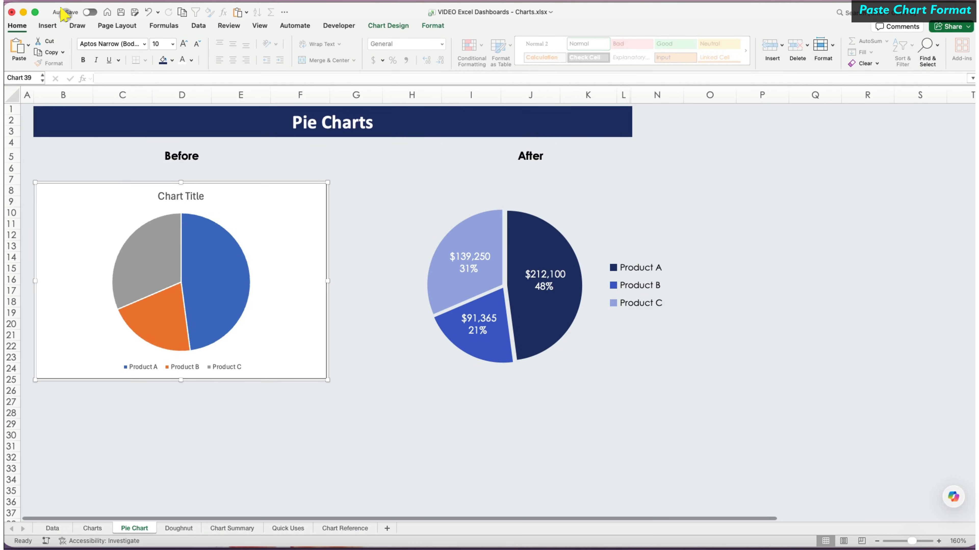
left_click(46, 0)
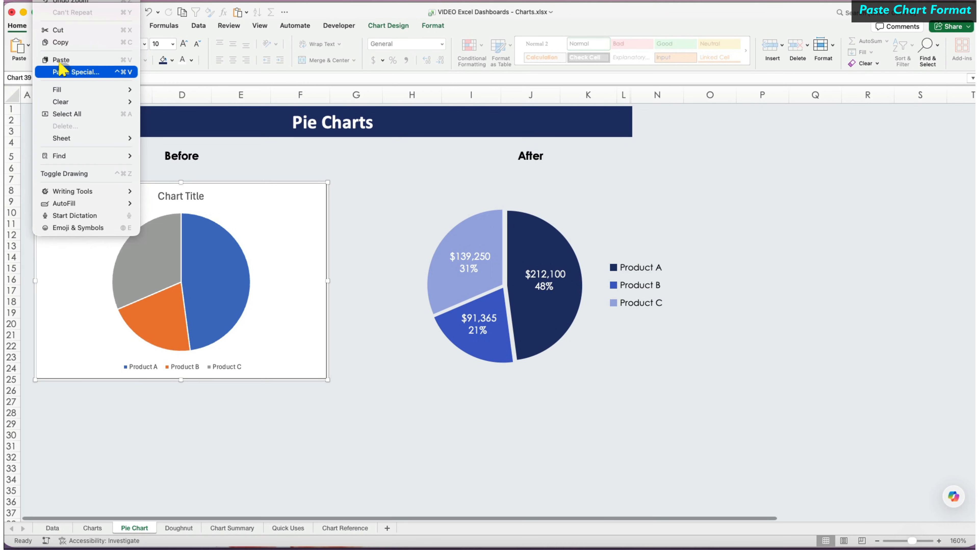
left_click(64, 69)
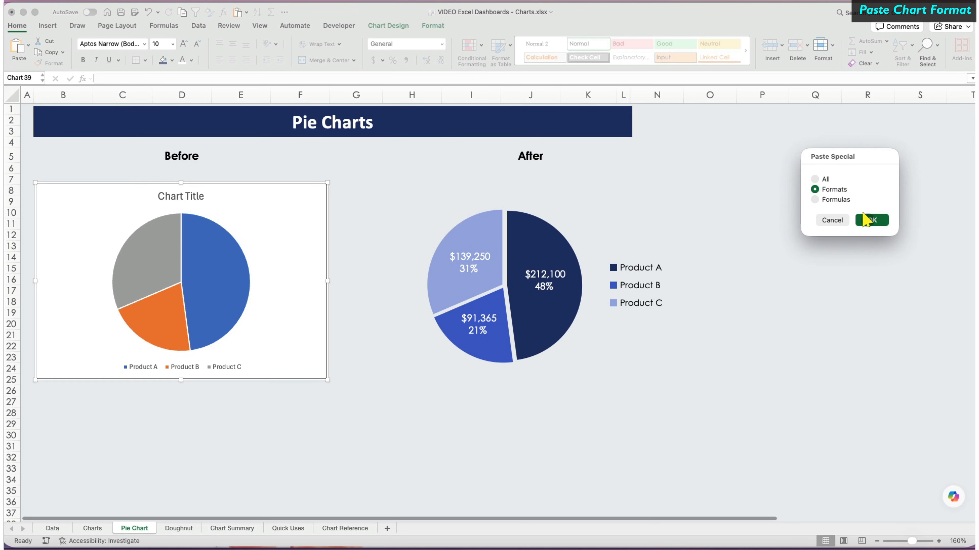
left_click(865, 221)
left_click(863, 313)
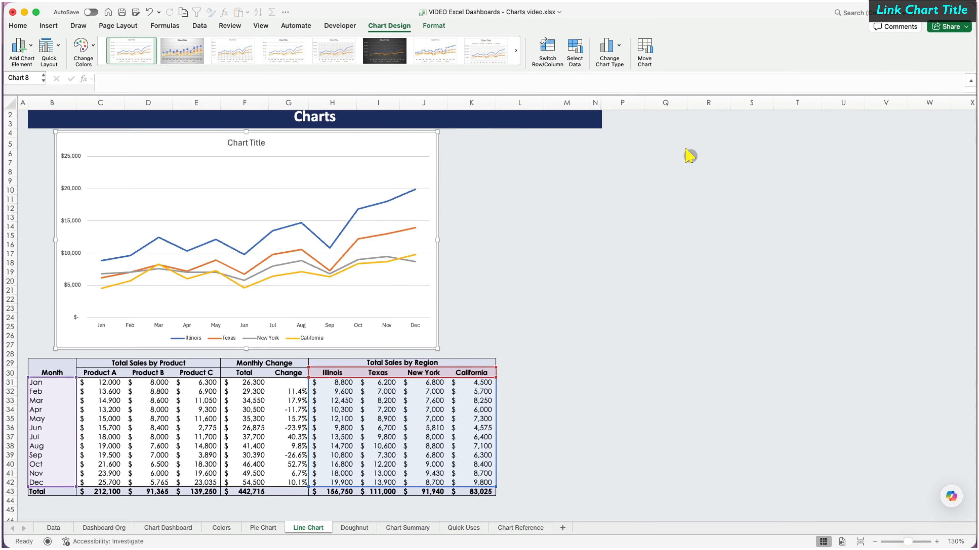
Step: Link the line chart's title to the Total Sales by Region heading in H29:K29 of the Line Chart sheet
left_click(500, 210)
left_click(256, 144)
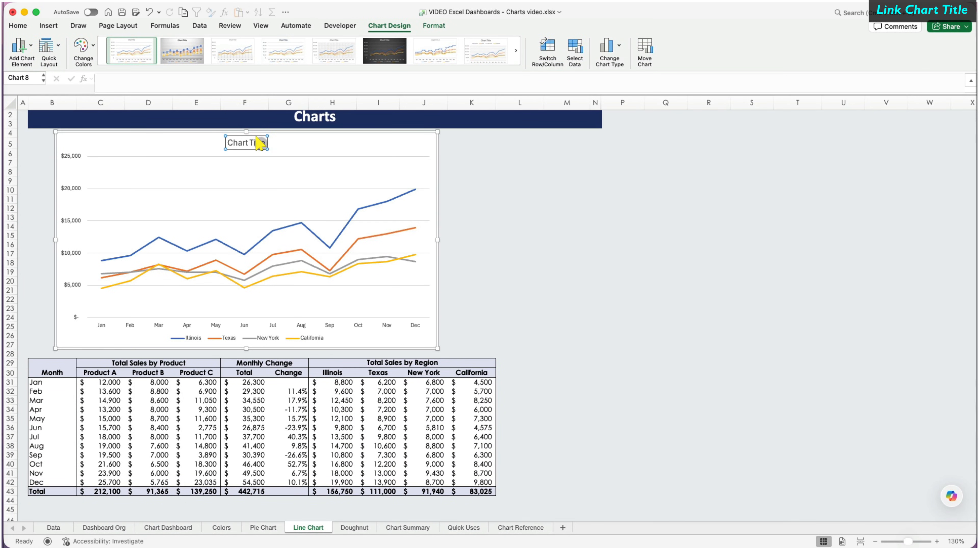
left_click(240, 82)
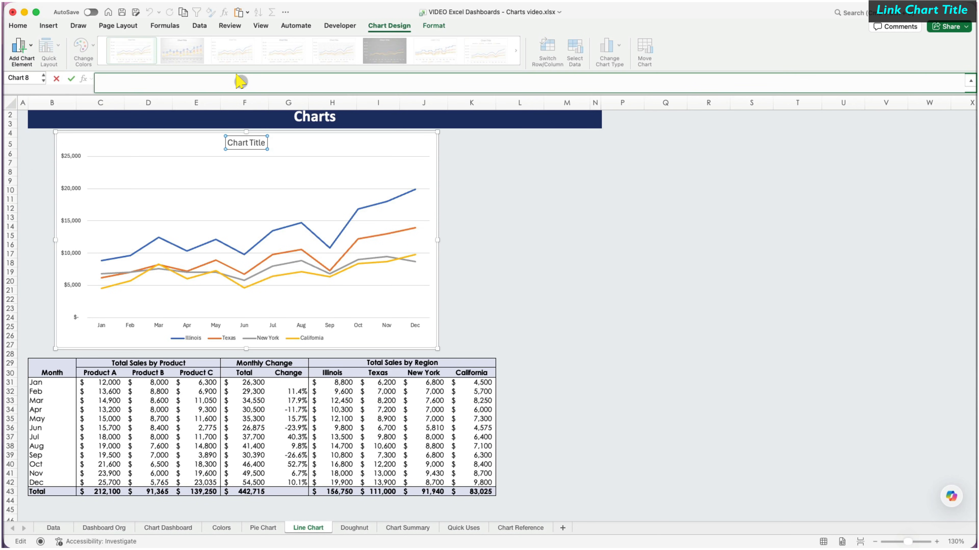
type("=")
left_click(347, 363)
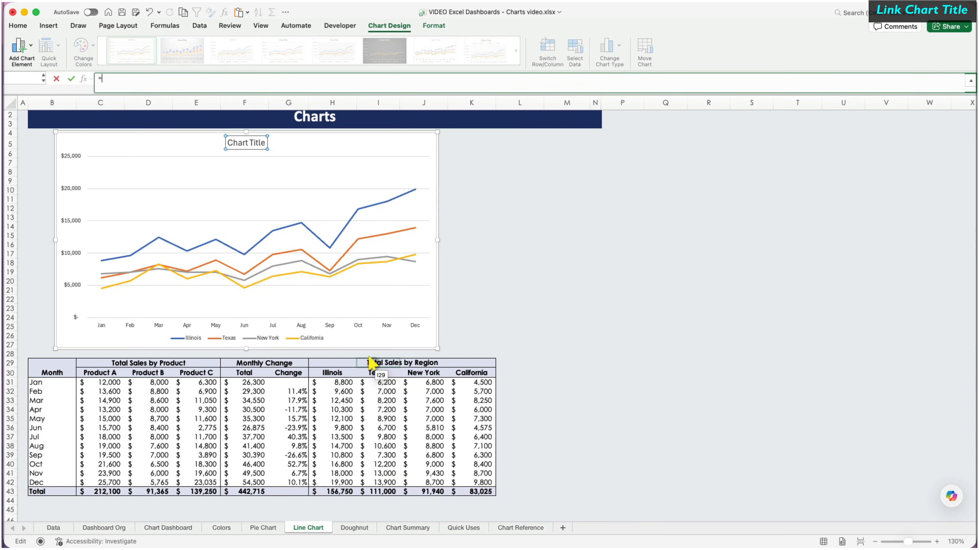
left_click_drag(345, 363, 367, 363)
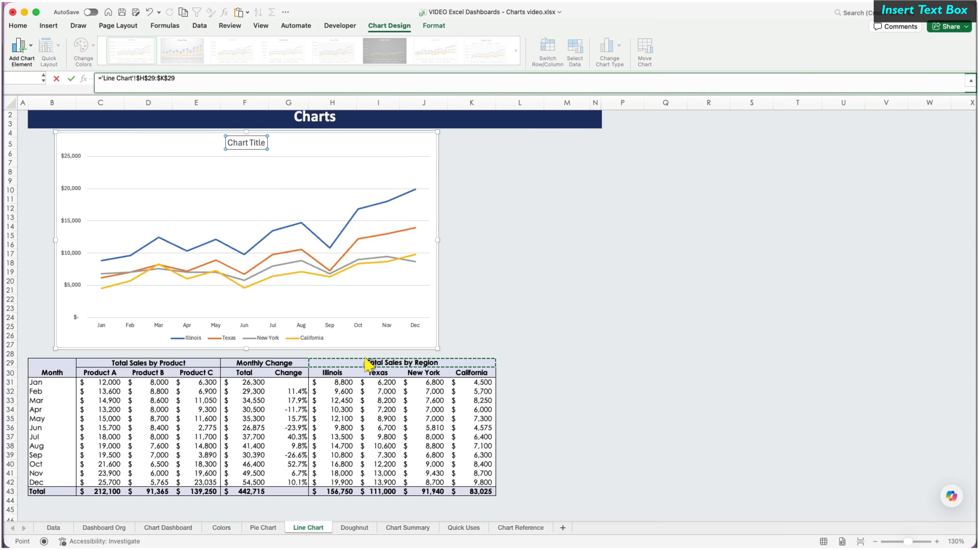
key("Return")
left_click(481, 289)
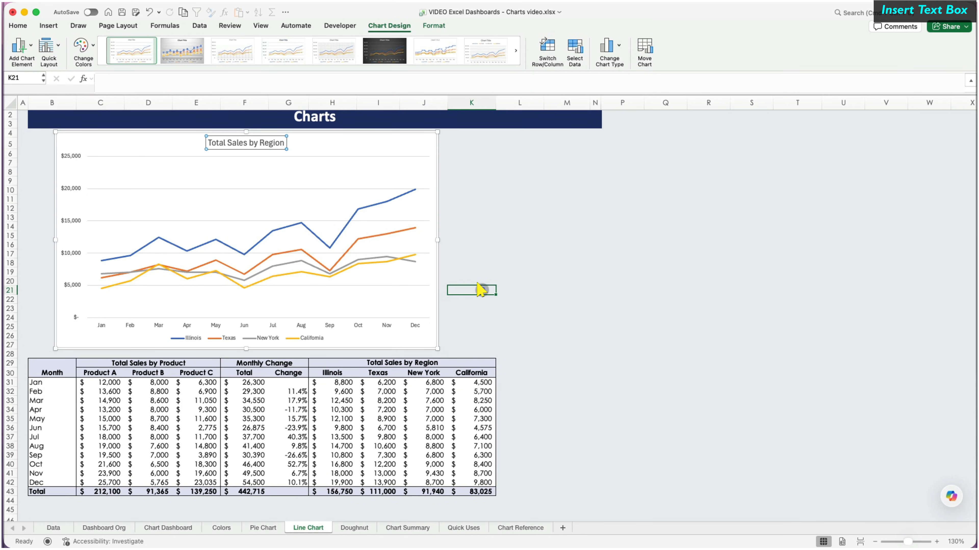
Step: Delete the Texas sales values for Jan through Mar from the region table
left_click_drag(391, 381, 388, 400)
key("Delete")
left_click(518, 307)
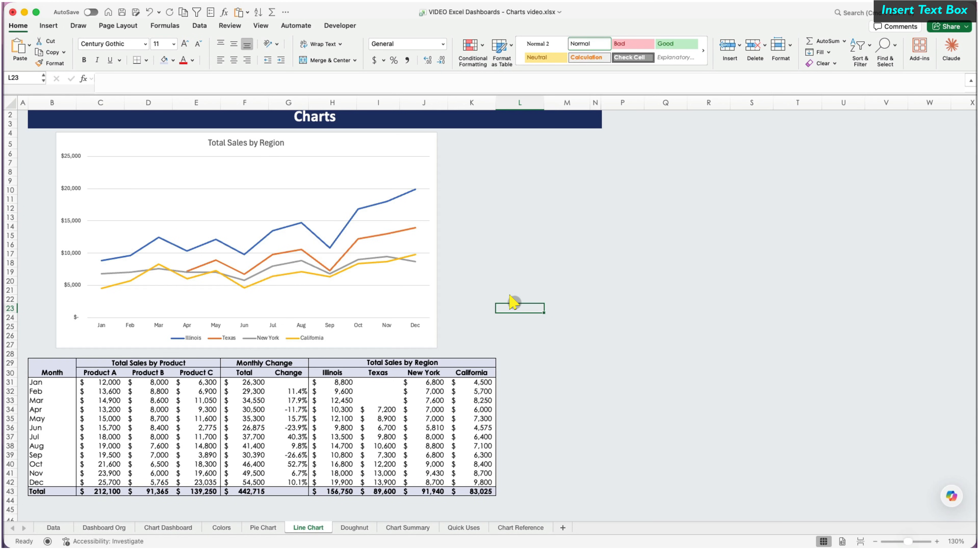
Step: Insert a text box reading "Texas facility openned in April 2026" inside the line chart, above the data lines
left_click(390, 135)
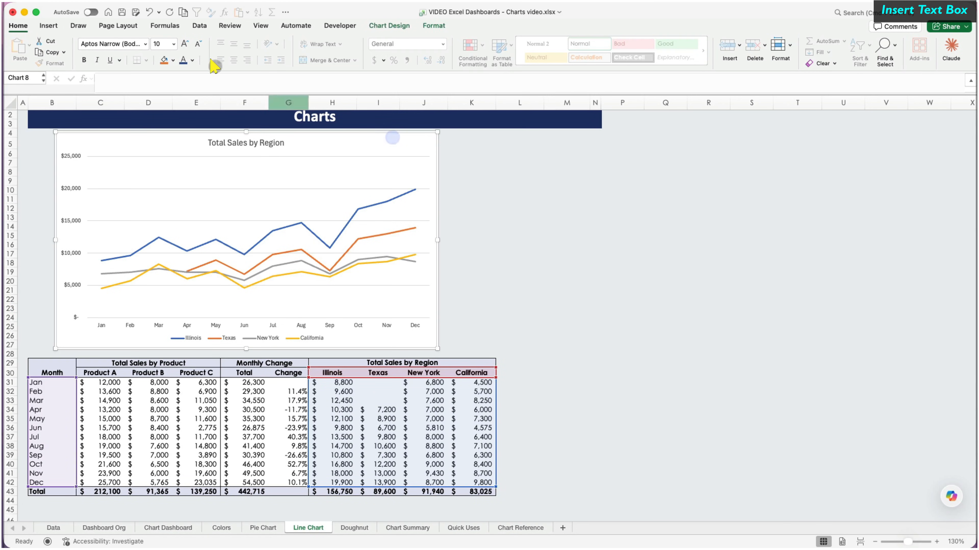
left_click(54, 26)
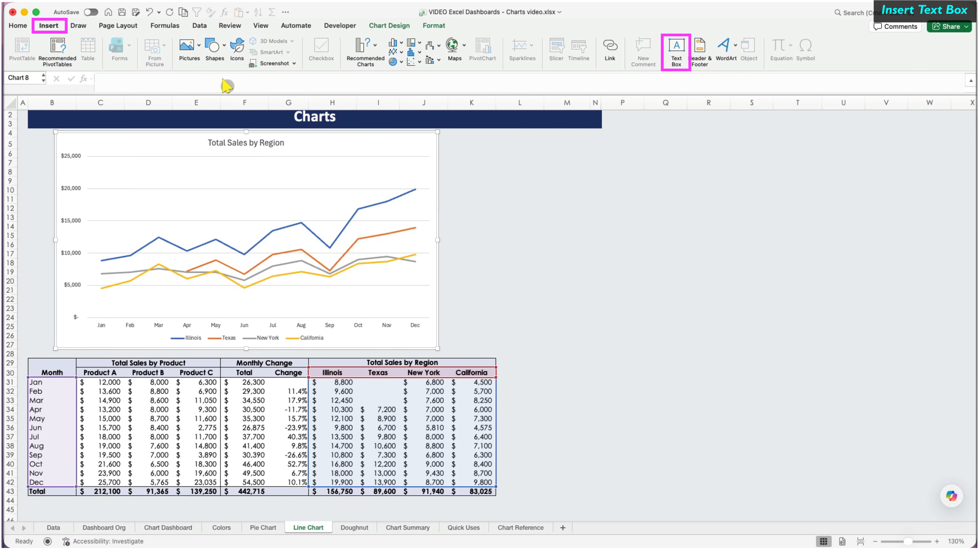
left_click(675, 44)
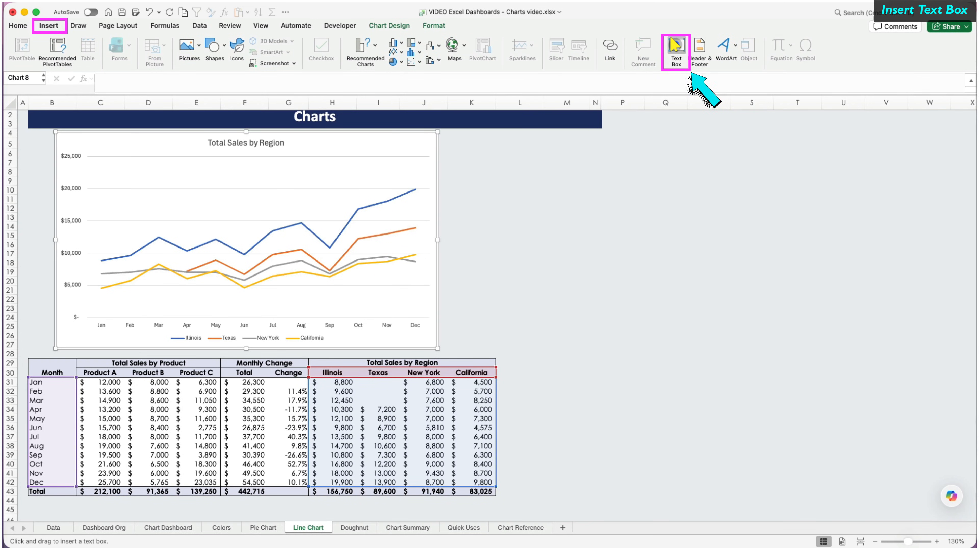
left_click_drag(114, 162, 173, 181)
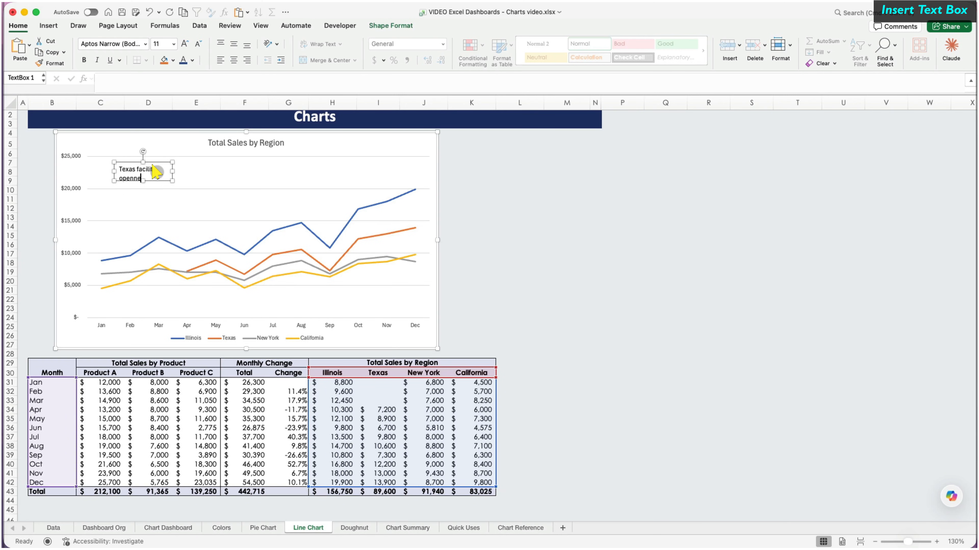
type("2026")
left_click(193, 175)
Step: Enlarge the Texas facility text box to fit its text, center the text and increase its font size
left_click(142, 170)
left_click_drag(173, 181, 151, 201)
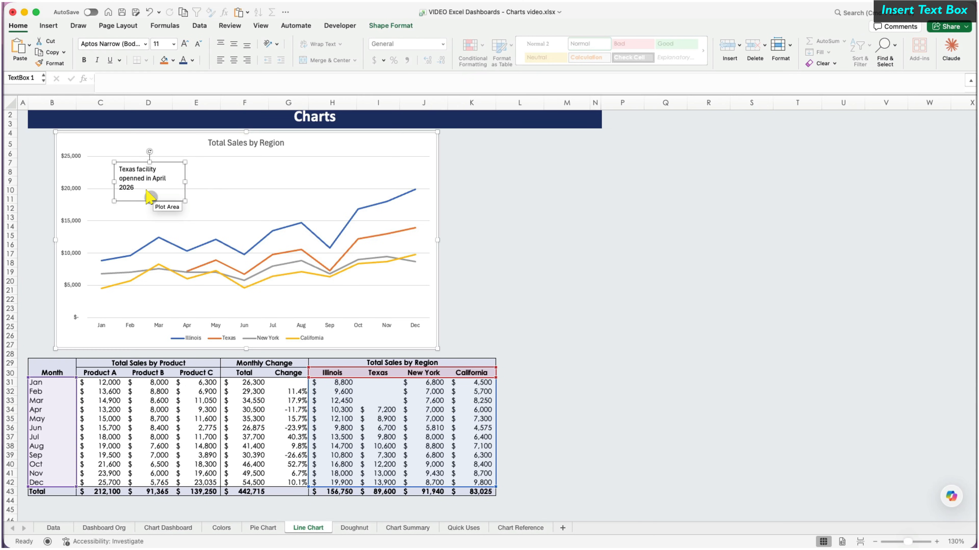
left_click(233, 60)
left_click(185, 43)
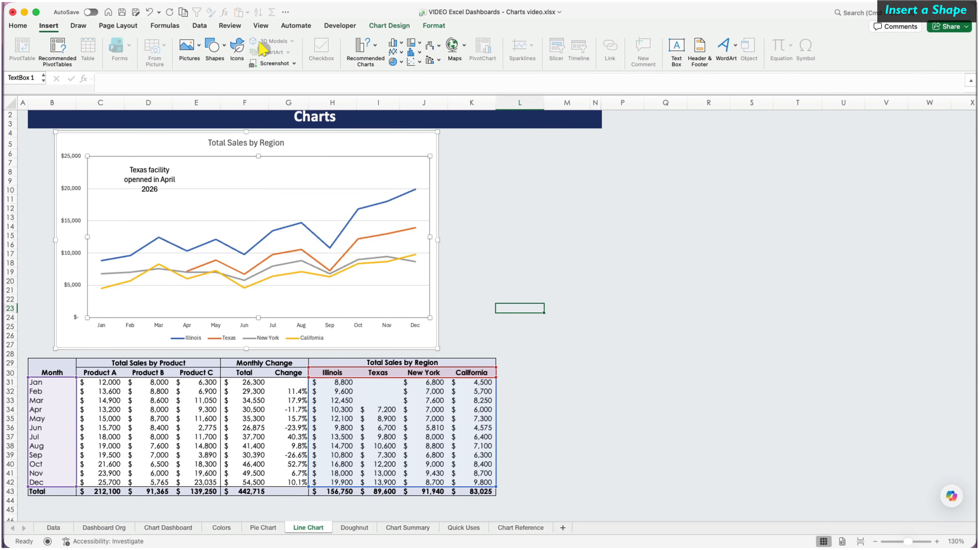
Step: Draw a thin orange right block arrow without outline from the Texas facility note to the Texas line's April point
left_click(219, 44)
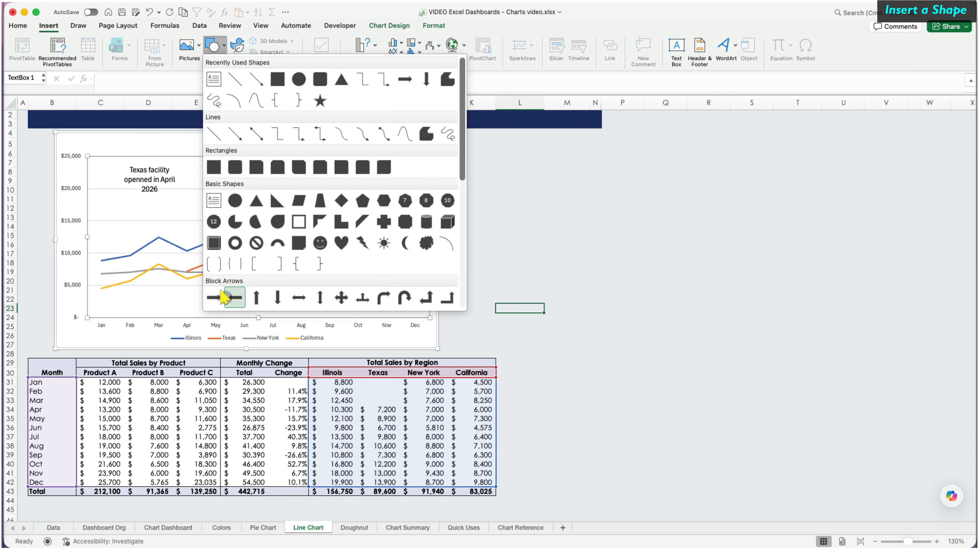
left_click(214, 297)
left_click_drag(168, 195, 217, 213)
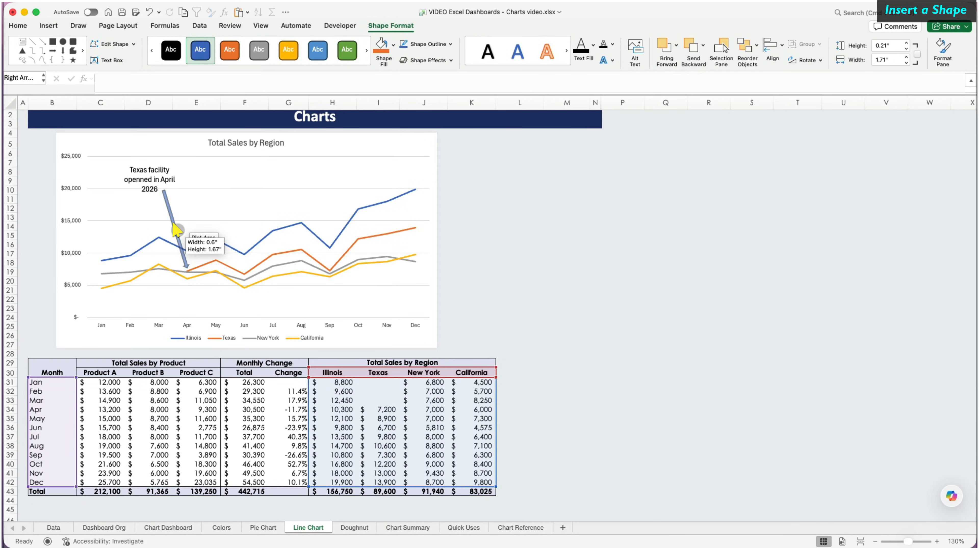
left_click(450, 44)
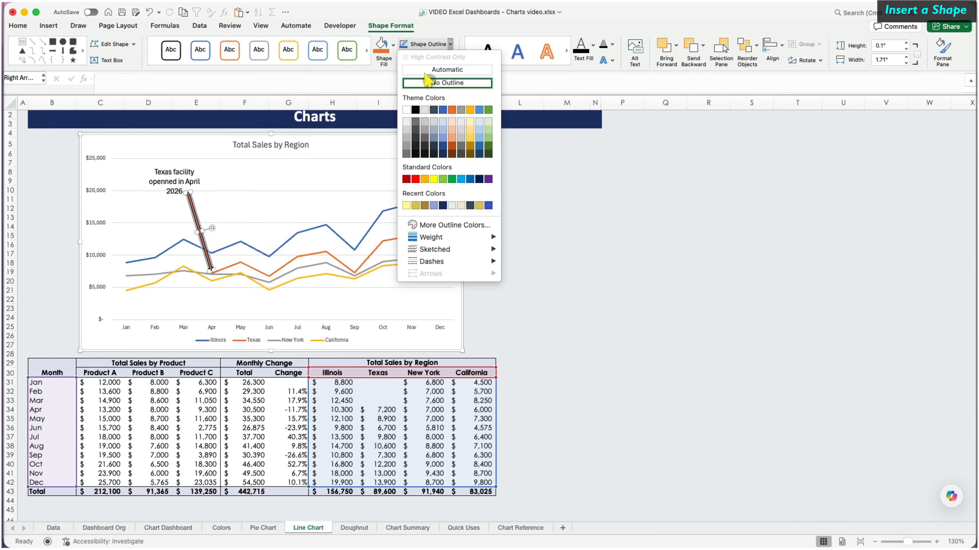
left_click(428, 82)
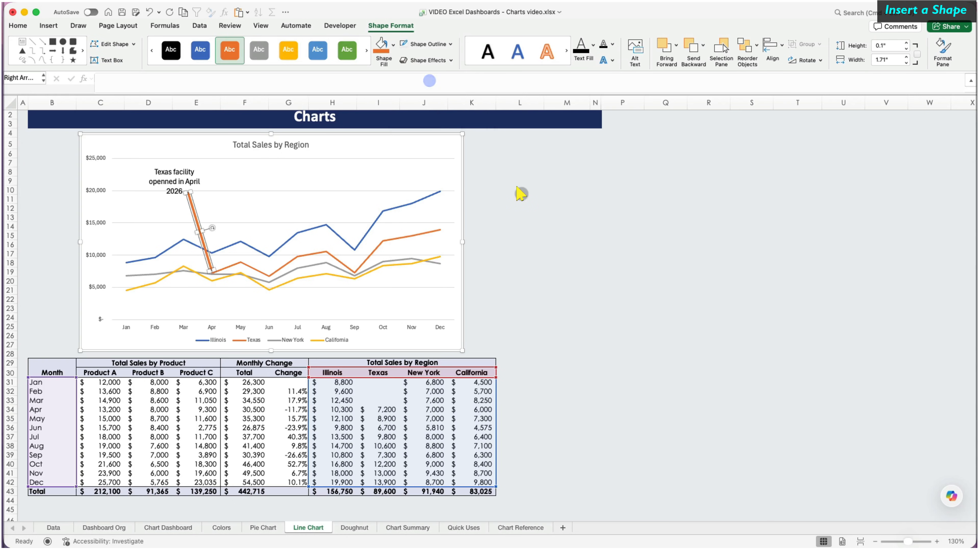
left_click(520, 194)
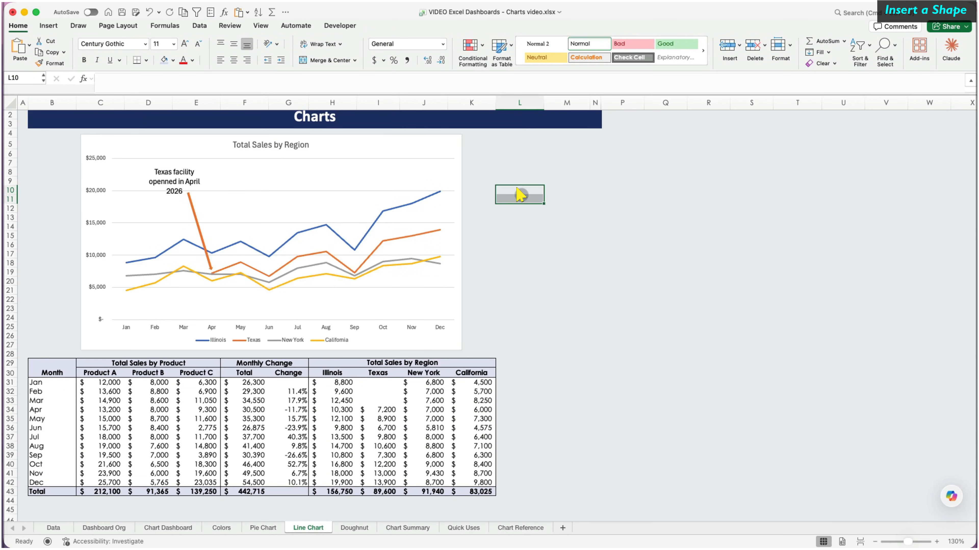
Step: Move the line chart slightly upward together with its text box and arrow
left_click(397, 139)
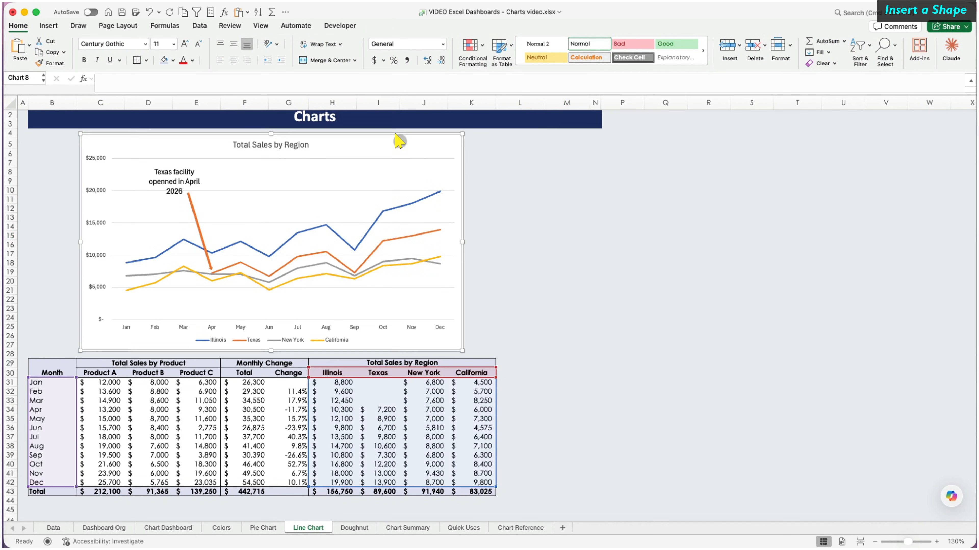
mouse_move(398, 141)
left_mouse_down()
mouse_move(540, 148)
mouse_move(398, 138)
left_mouse_up()
left_click(649, 392)
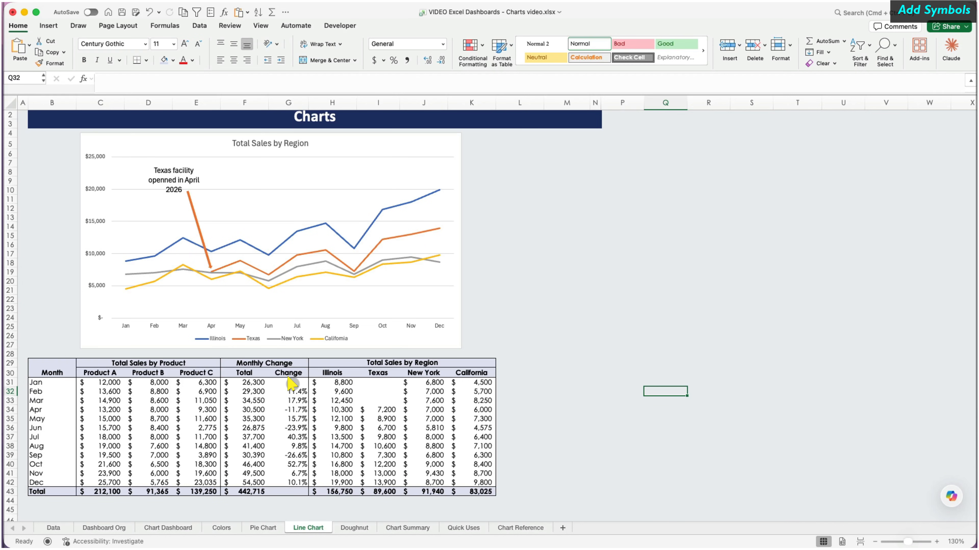
Step: Insert a recommended waterfall chart from the Month and Change columns and place it beside the line chart
left_click(49, 25)
left_click_drag(66, 373, 65, 482)
left_click_drag(279, 374, 286, 484)
left_click(369, 45)
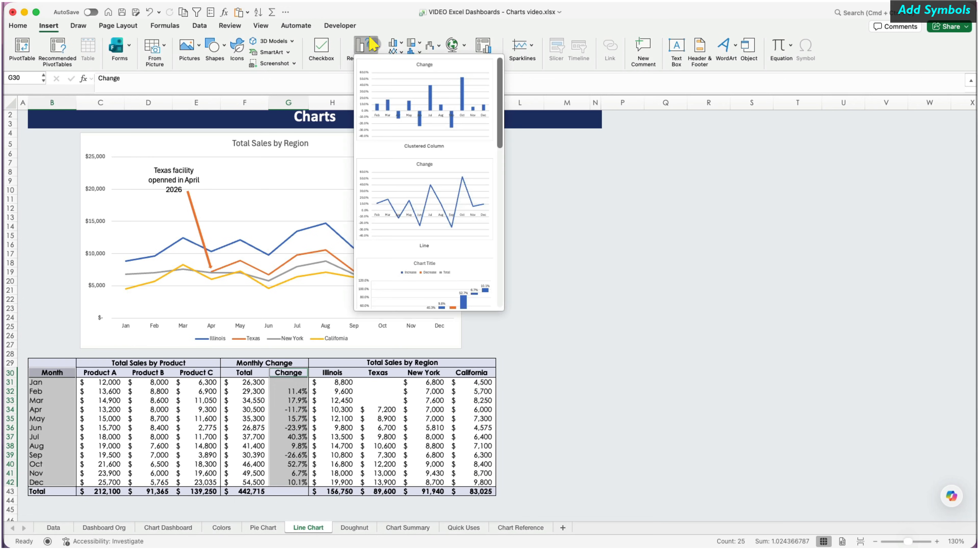
scroll(443, 230, "down", 3)
left_click(444, 229)
left_click_drag(582, 240, 829, 131)
left_click_drag(824, 245, 813, 245)
Step: Enter the label "symbols" in cell M32 below the waterfall chart
left_click(573, 390)
type("s")
key("Tab")
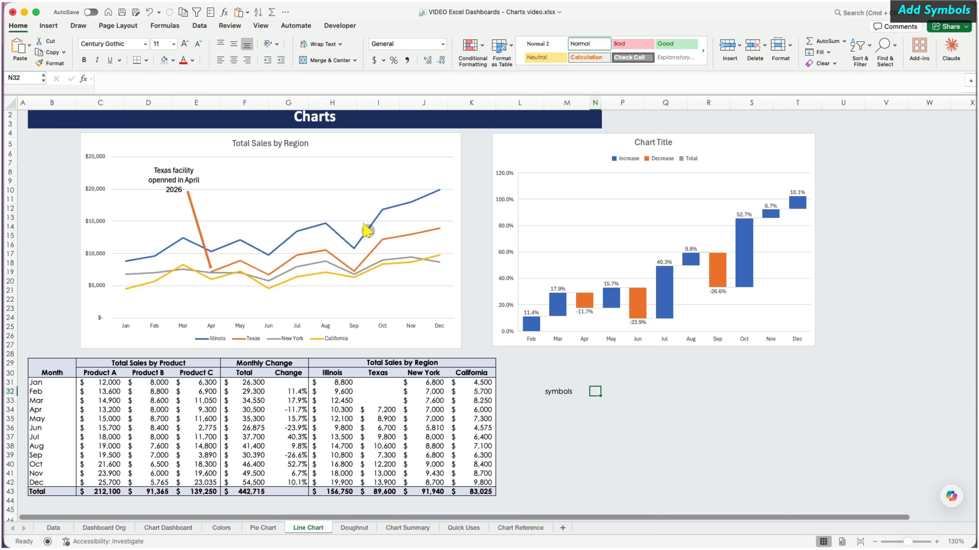
Step: Insert the ▼ and ▲ symbols into cell N32 from the system symbol viewer
left_click(85, 1)
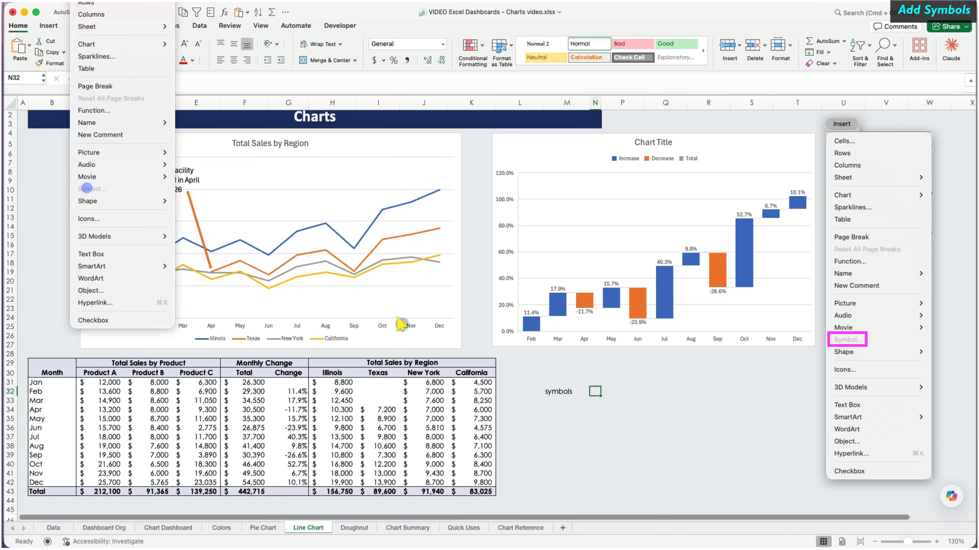
left_click(596, 390)
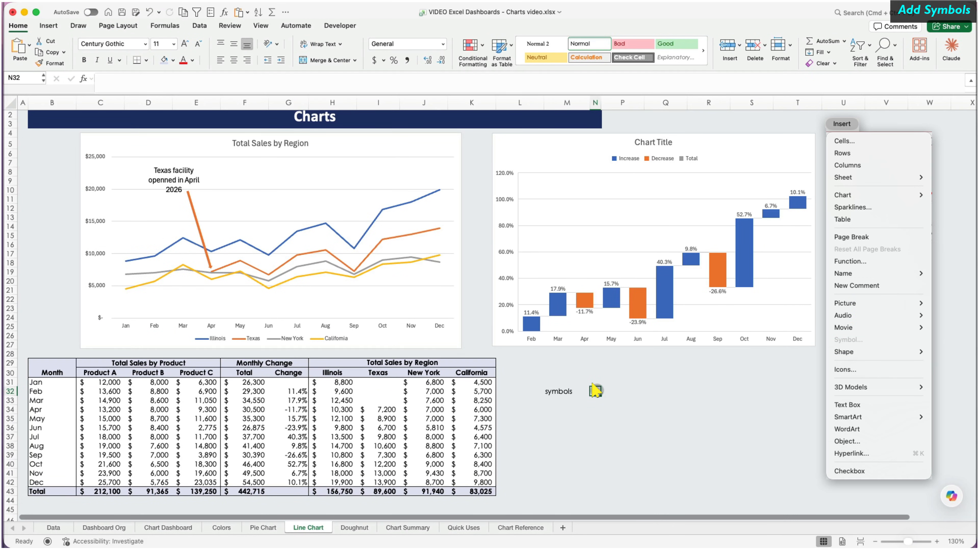
key("ctrl+super+space")
scroll(819, 437, "down", 10)
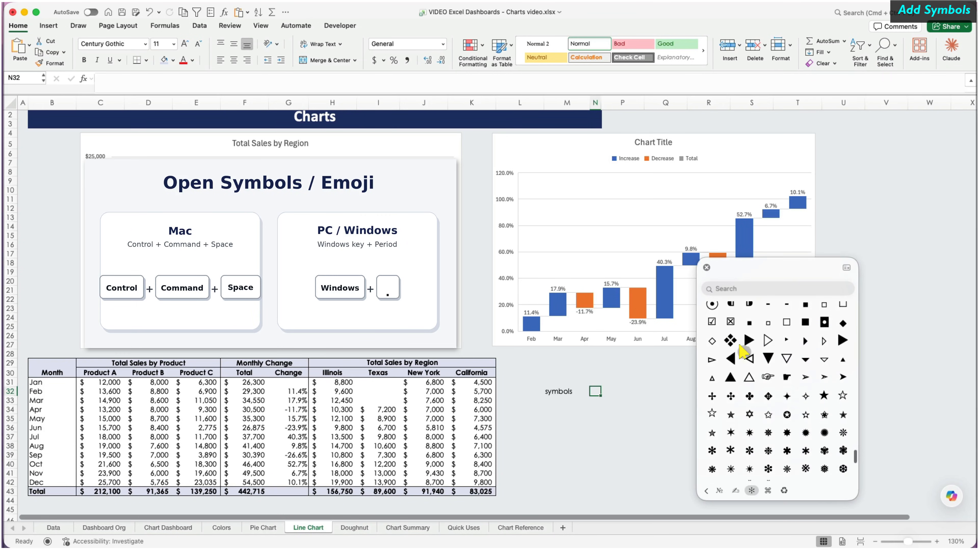
left_click(767, 358)
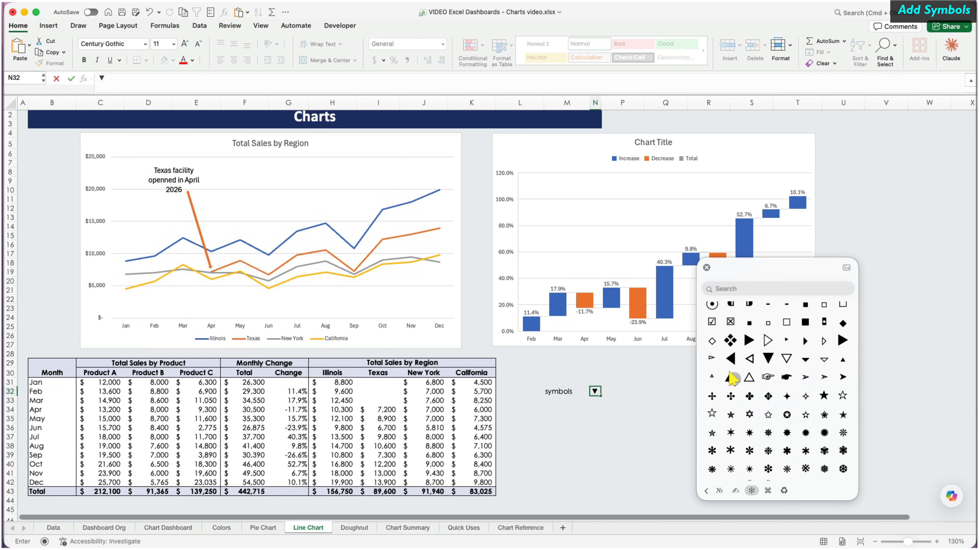
left_click(634, 469)
left_click(706, 267)
Step: Copy the triangle symbols from the contents of cell N32
left_click(596, 387)
left_click_drag(99, 78, 105, 79)
key("super+c")
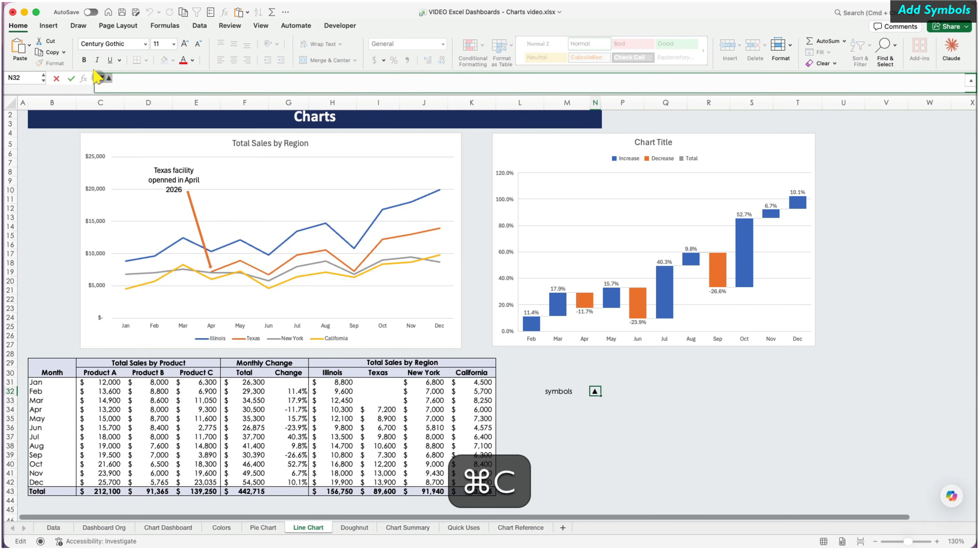
Step: Apply the custom number format ▲0.0%; [Red]▼ 0.0% to the monthly Change values in G31:G42
left_click(283, 428)
left_click_drag(287, 382, 293, 485)
left_click(442, 44)
left_click(423, 228)
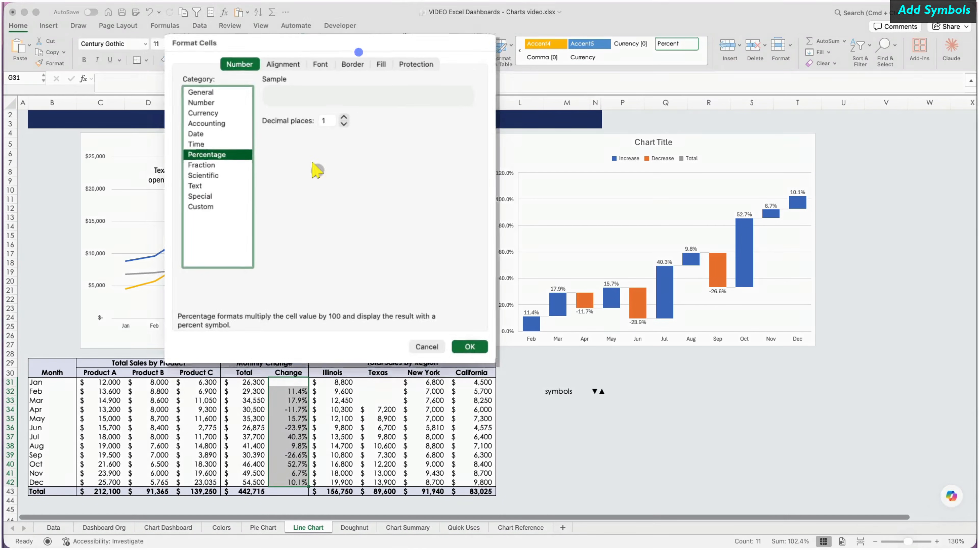
left_click(189, 211)
left_click(253, 125)
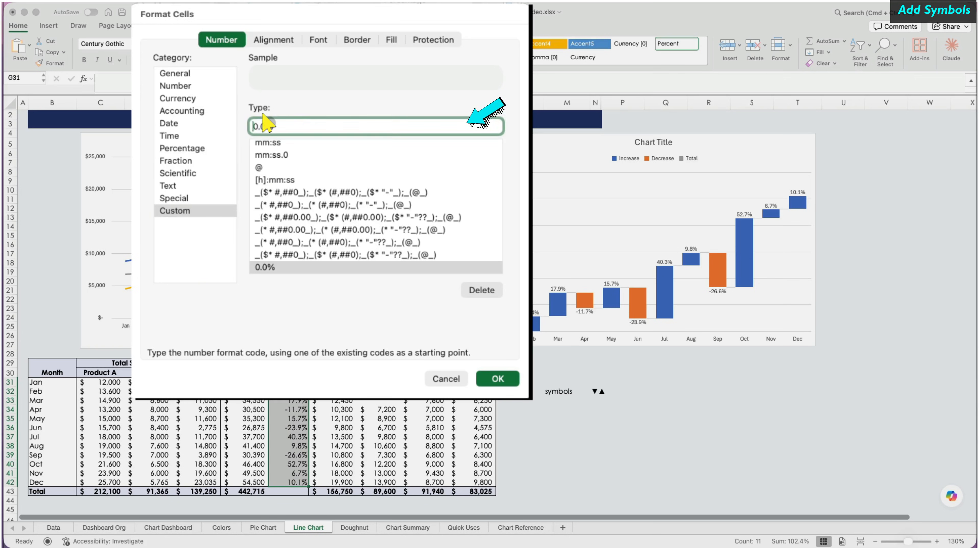
key("super+v")
key("BackSpace")
left_click(290, 122)
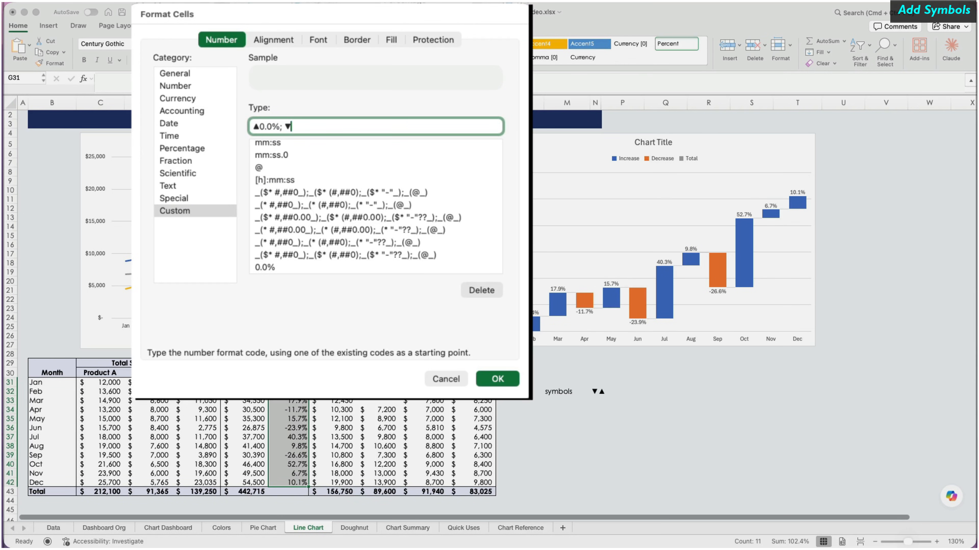
left_click(286, 126)
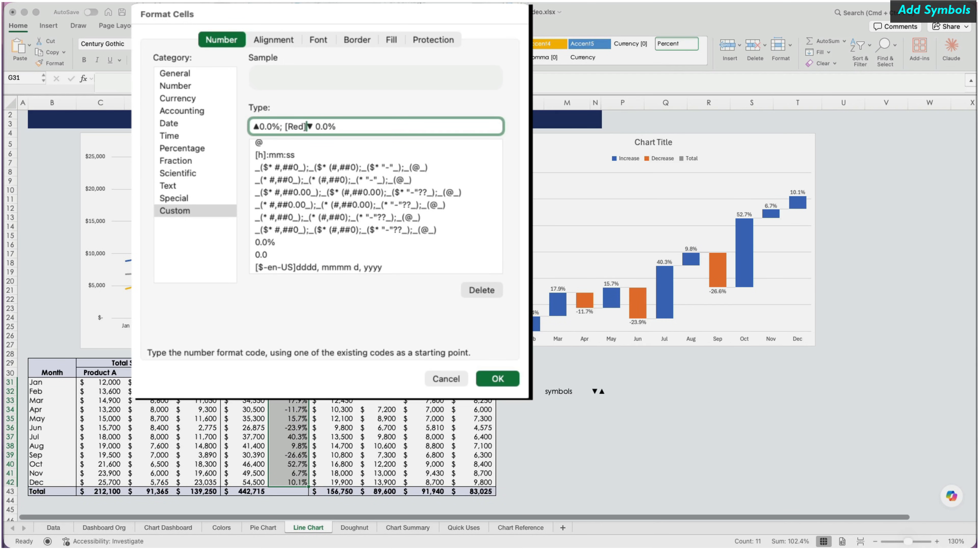
left_click(497, 379)
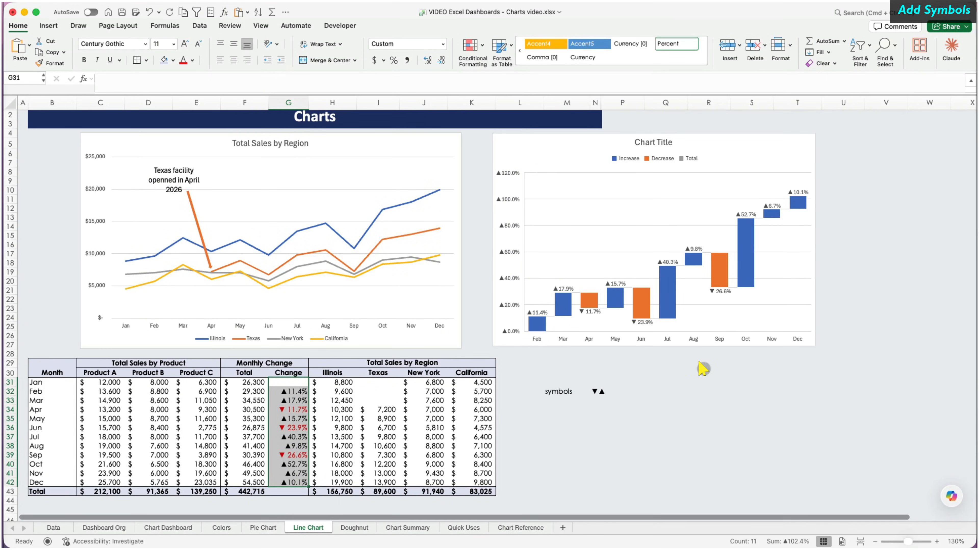
Step: Clear the "symbols" label and the triangle symbols from cells M32:N32
left_click(702, 371)
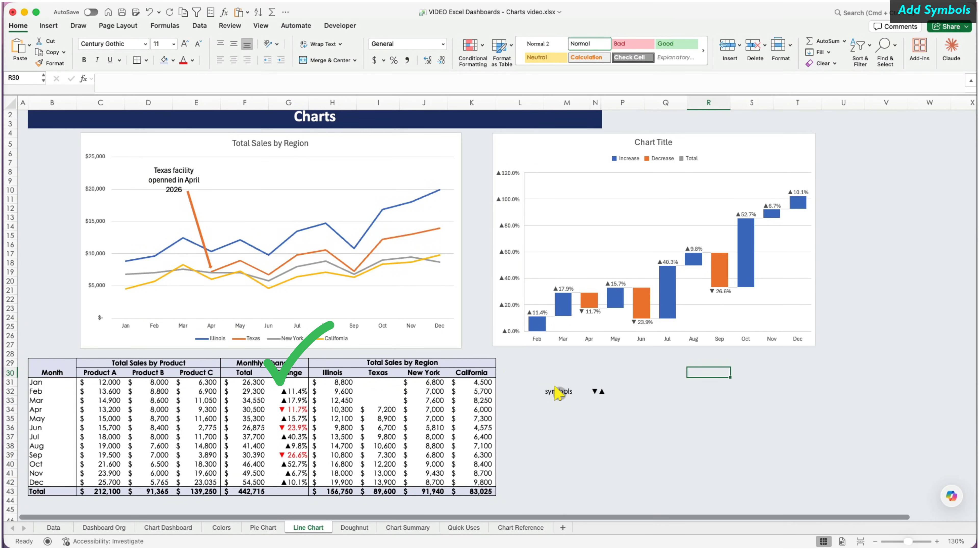
left_click_drag(558, 393, 606, 393)
left_click(621, 445)
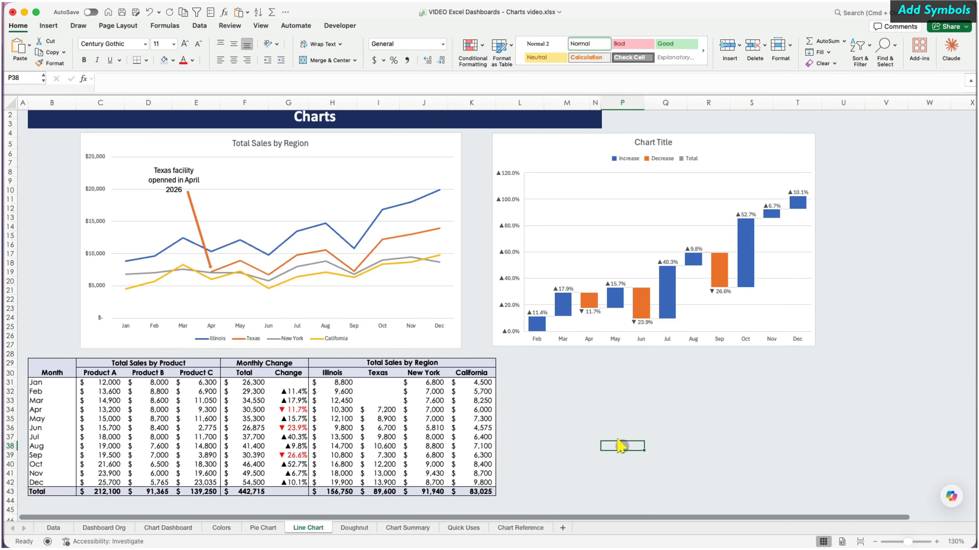
Step: Give the waterfall chart's data labels the custom number format ▲0.0%;[Red] ▼ 0.0% instead of linking to the source, and close the formatting options
double_click(720, 292)
left_click(866, 276)
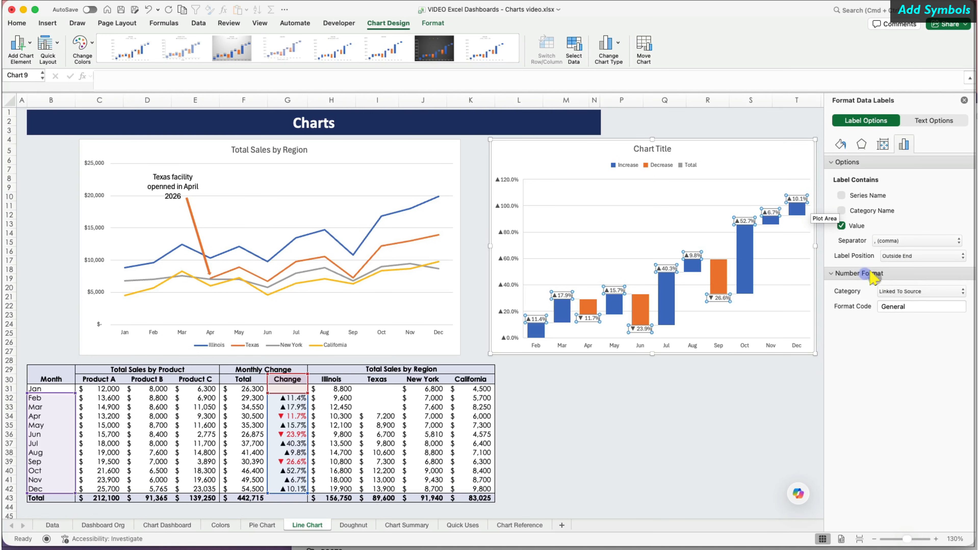
left_click(957, 292)
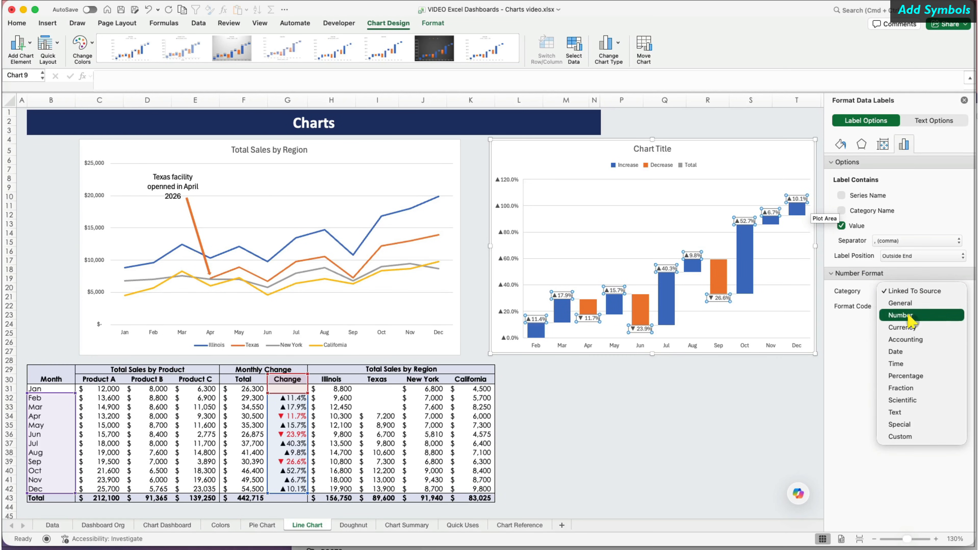
left_click(910, 437)
left_click(902, 307)
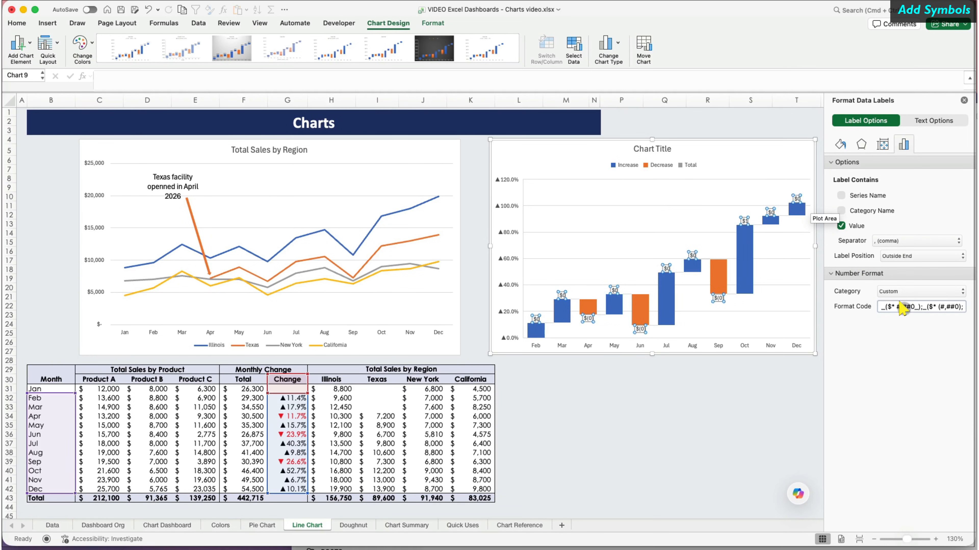
key("super+a")
key("super+v")
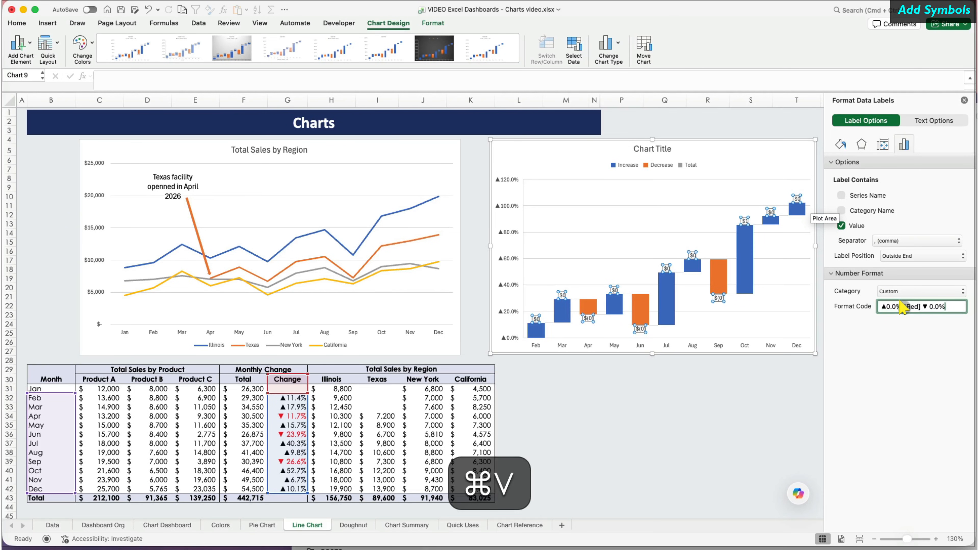
key("Return")
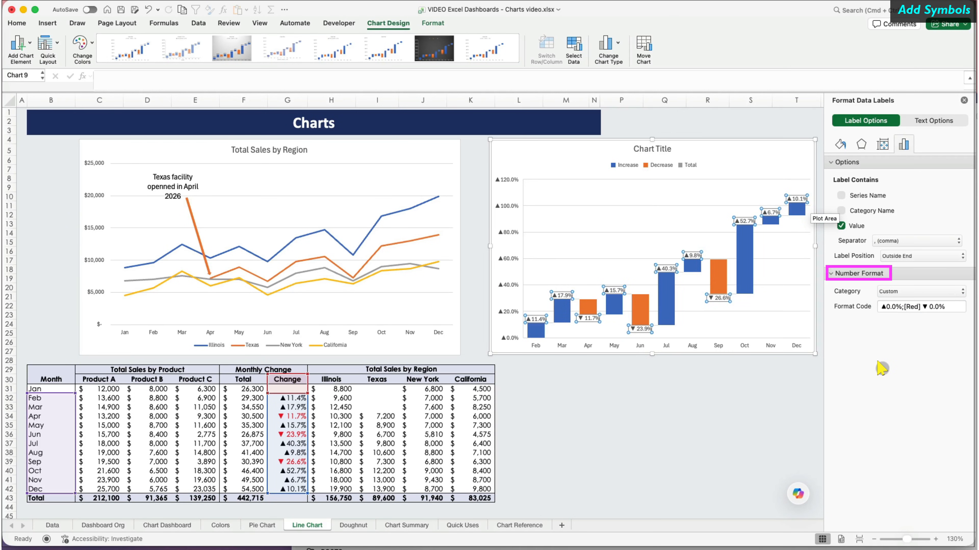
left_click(794, 387)
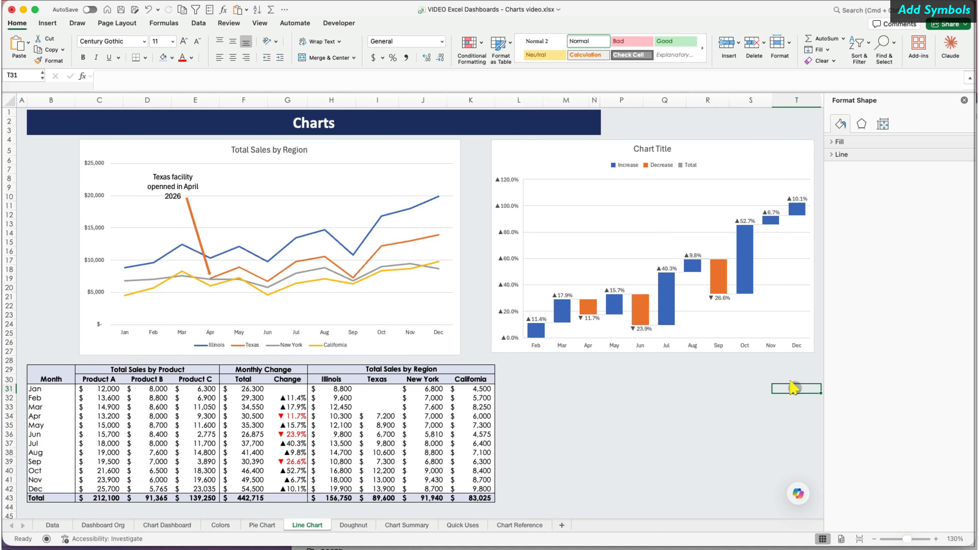
left_click(964, 101)
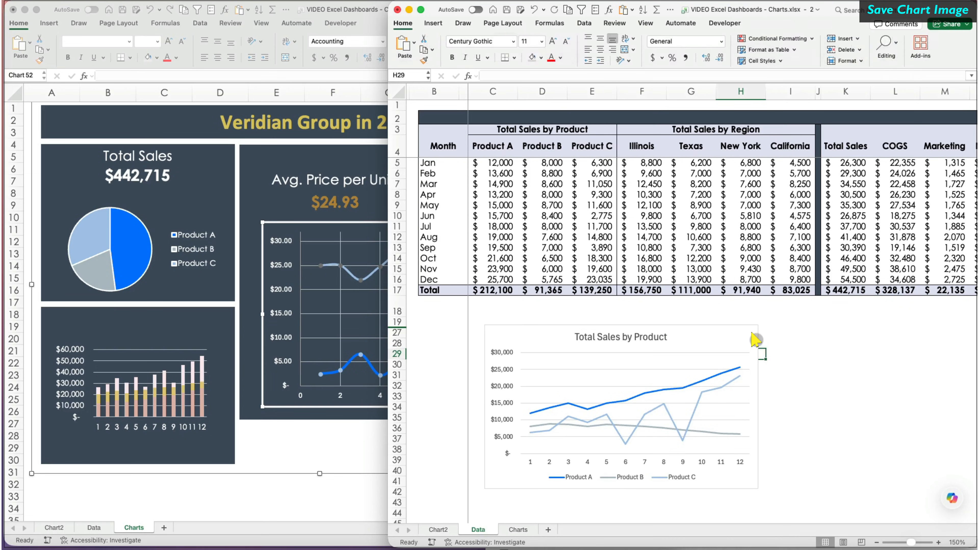
Step: Save the Total Sales by Product line chart as a picture named "Total Sales by Product"
left_click(752, 339)
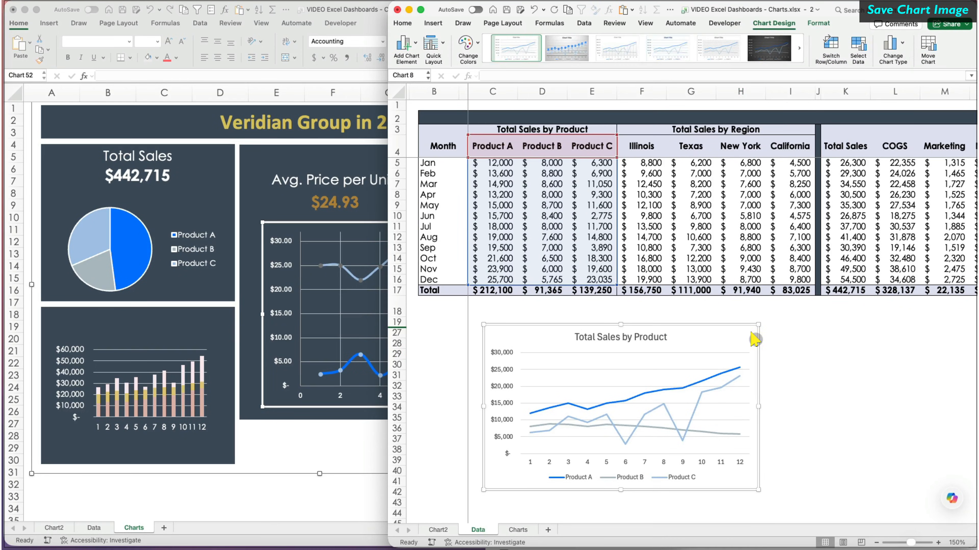
right_click(753, 340)
left_click(786, 509)
type("Total Sales by Product")
key("Return")
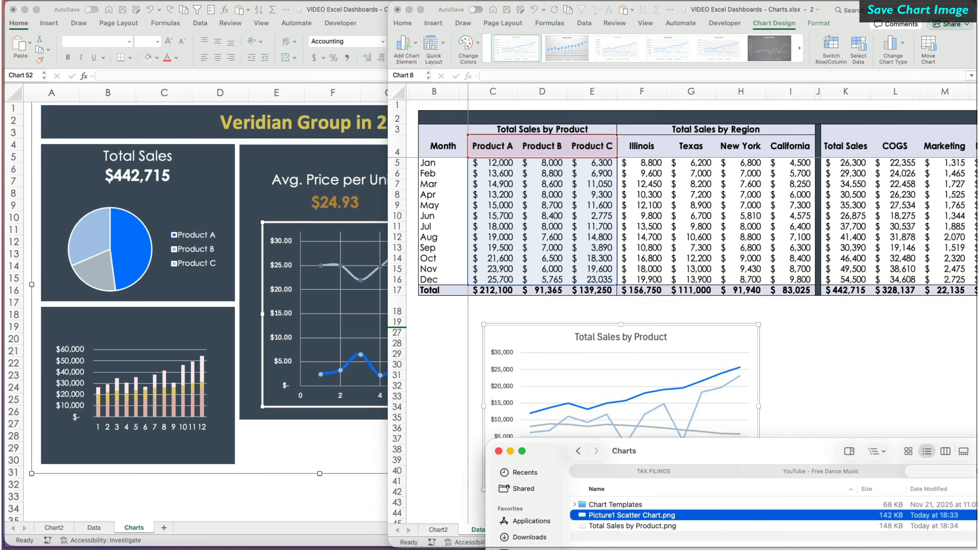
Step: Preview the saved image Total Sales by Product.png in Finder and close the preview
left_click(619, 525)
key("space")
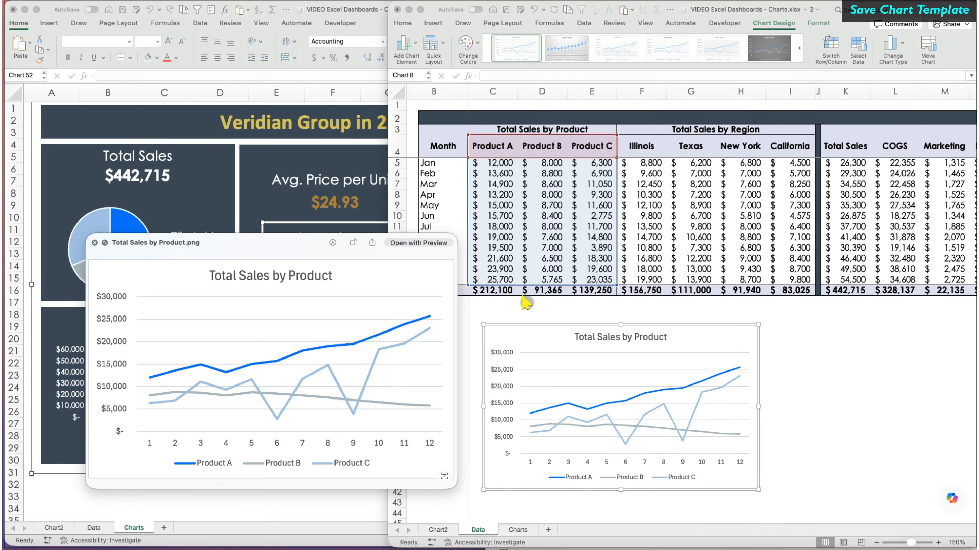
left_click(94, 242)
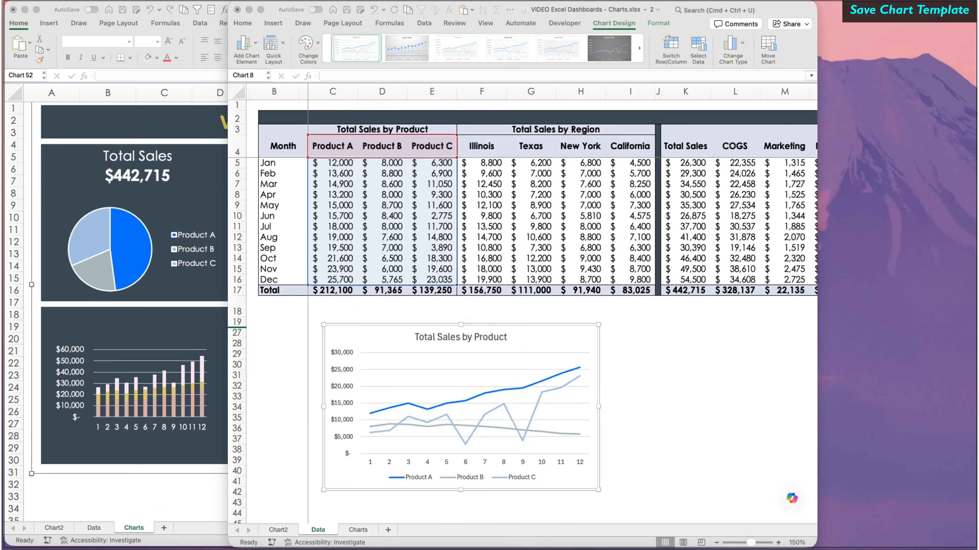
Step: Save the Total Sales by Product line chart as a chart template named LightBlueChart
left_click(549, 313)
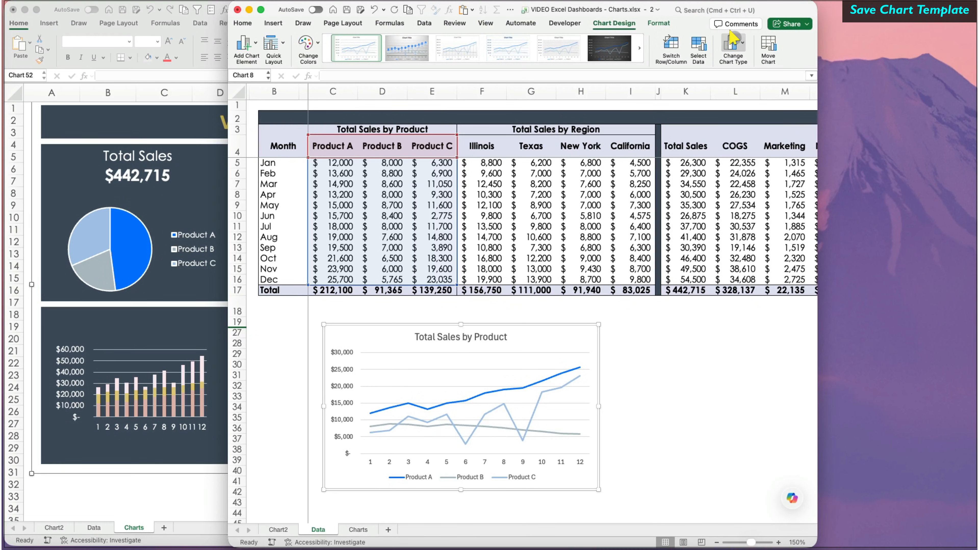
left_click(742, 40)
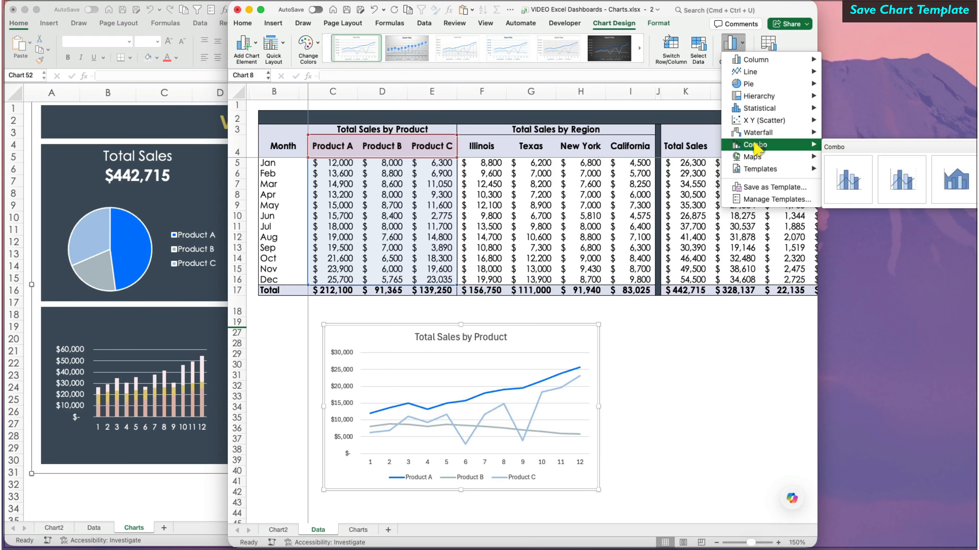
mouse_move(758, 169)
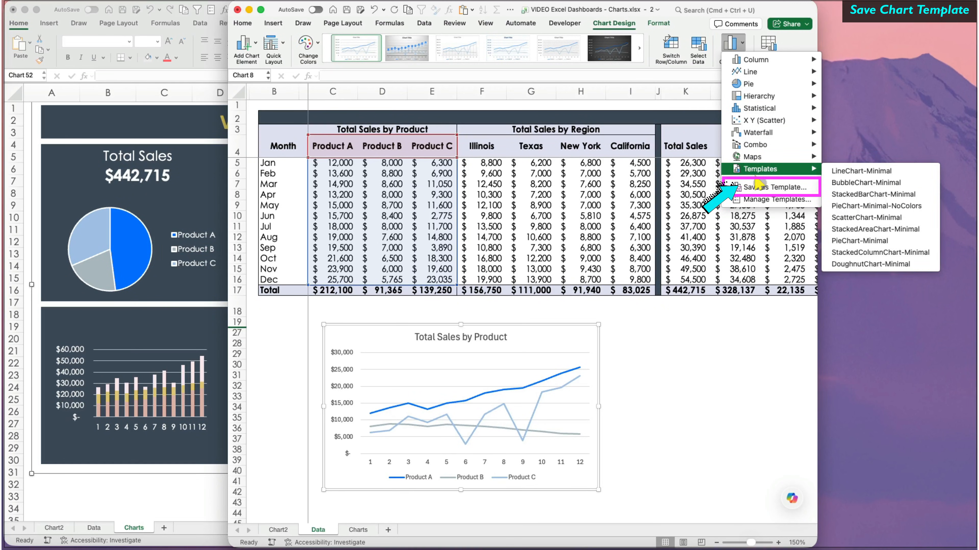
left_click(757, 186)
type("Light")
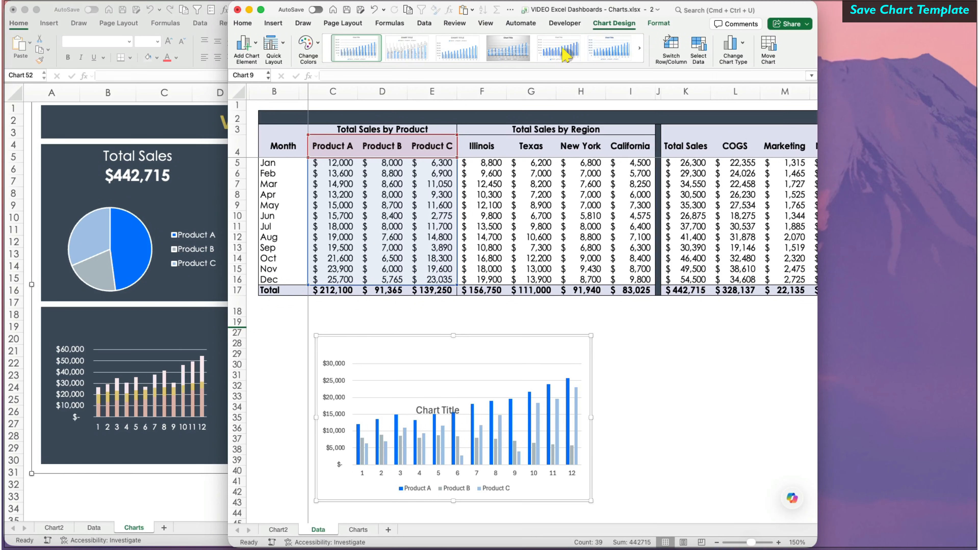
Step: Apply the LightBlueChart template to the clustered column chart of product sales
left_click(734, 43)
mouse_move(758, 170)
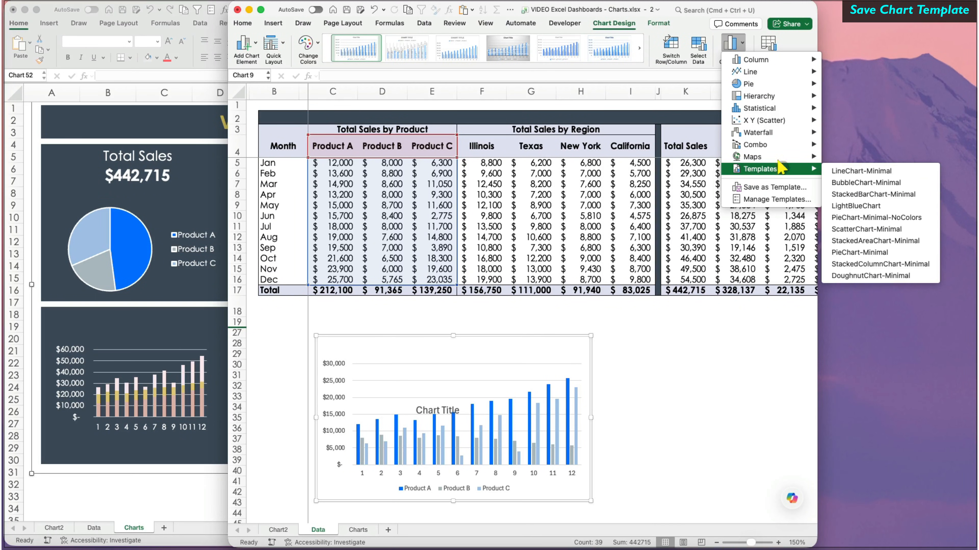
left_click(855, 206)
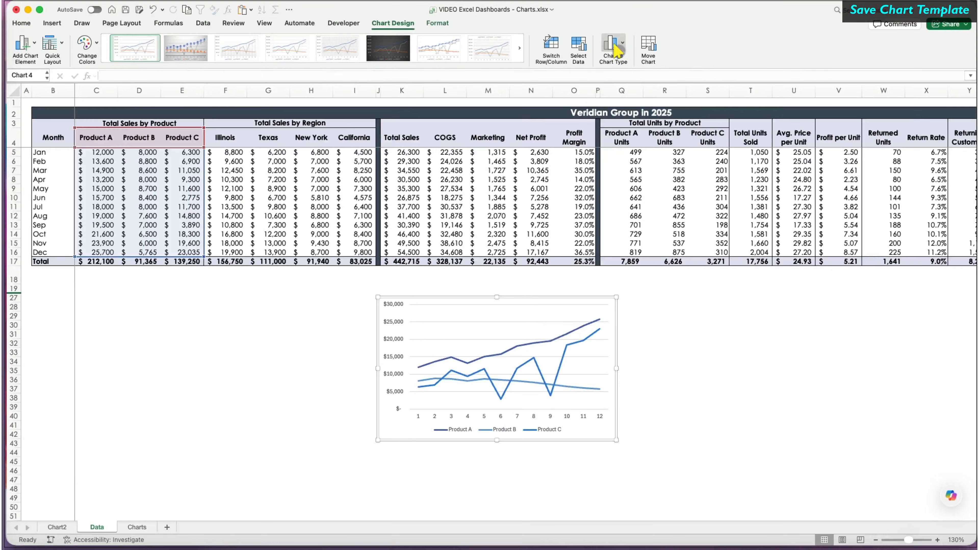
Step: Change the product sales line chart to the BubbleChart-Minimal template
left_click(616, 50)
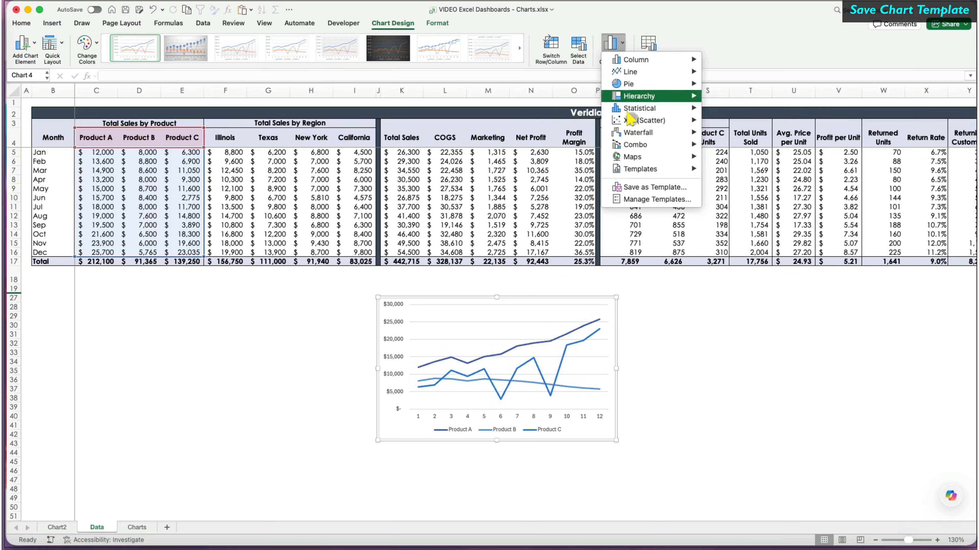
mouse_move(637, 171)
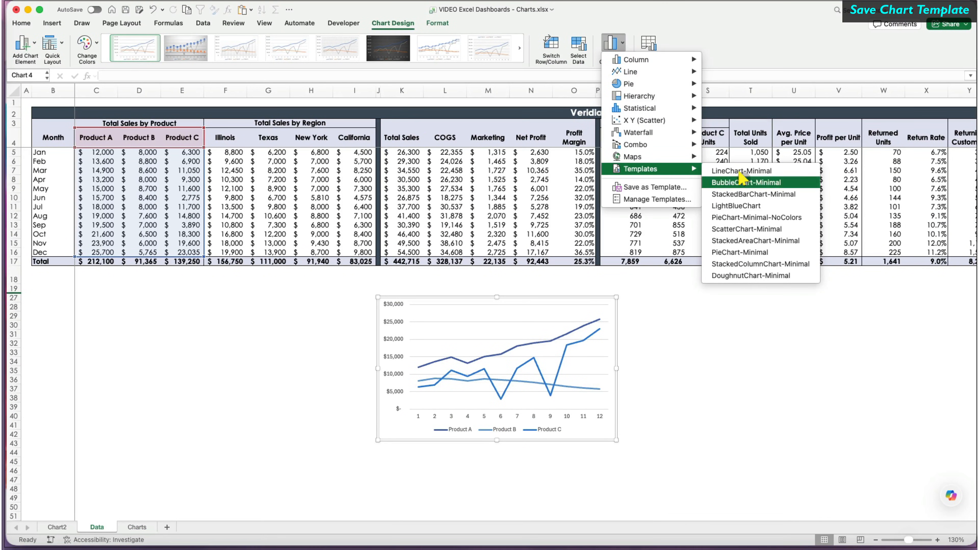
left_click(742, 182)
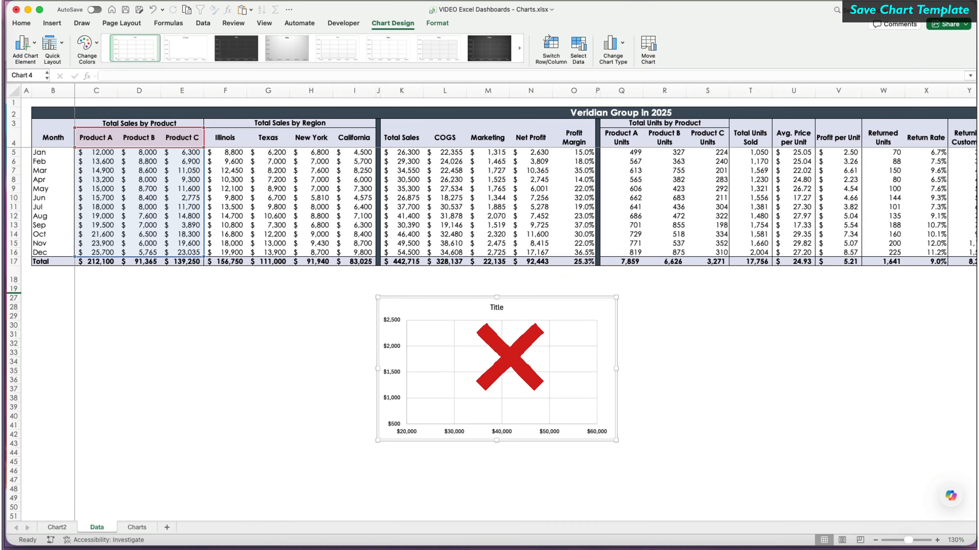